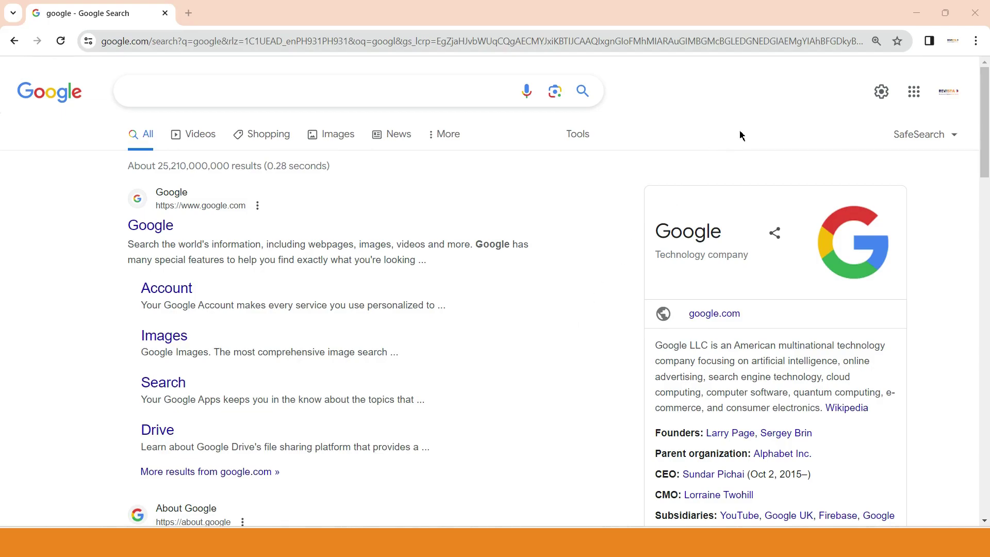
Open the profile menu from the toolbar avatar to see the signed-in business profile and other profiles.
left_click(953, 41)
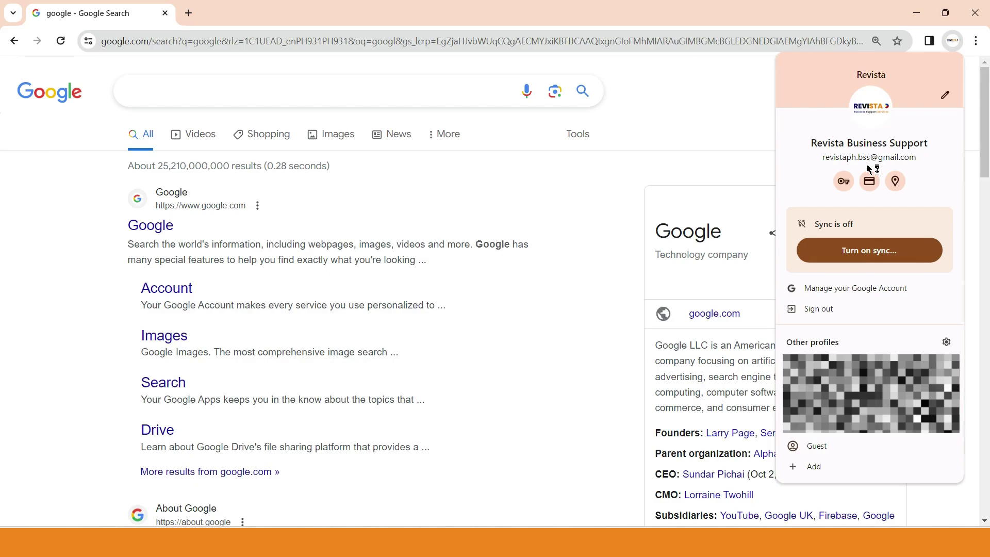
Add a new Chrome profile and choose to sign it in with a Google account.
left_click(829, 472)
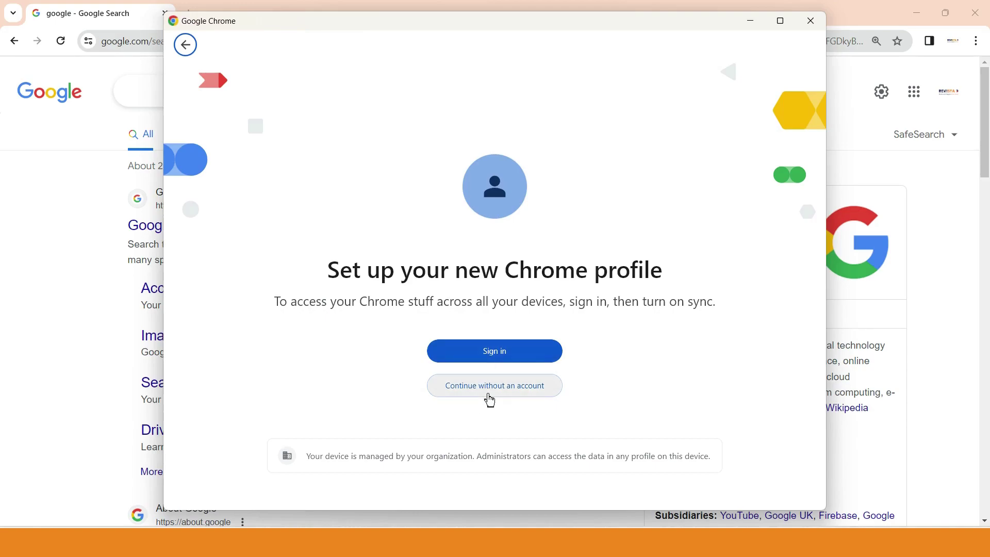
left_click(499, 362)
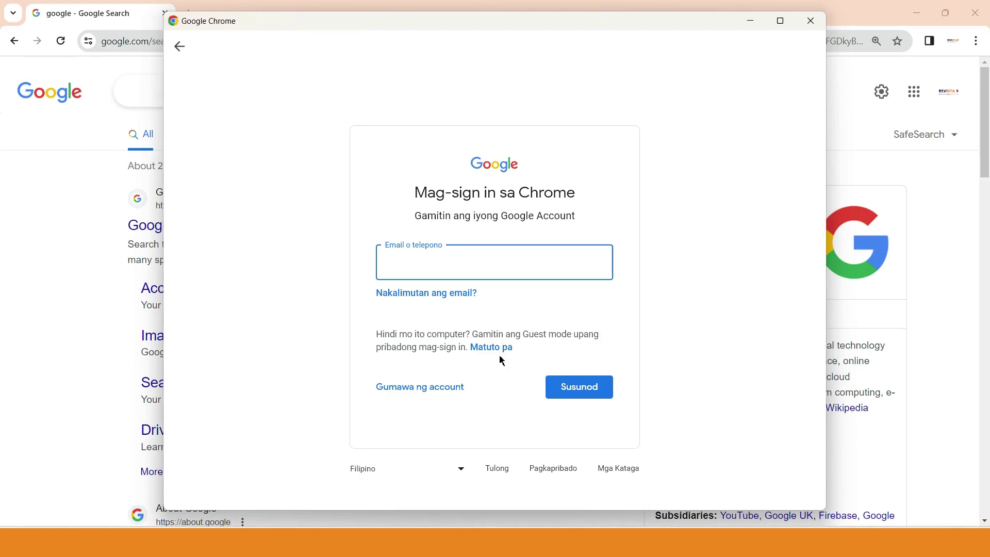
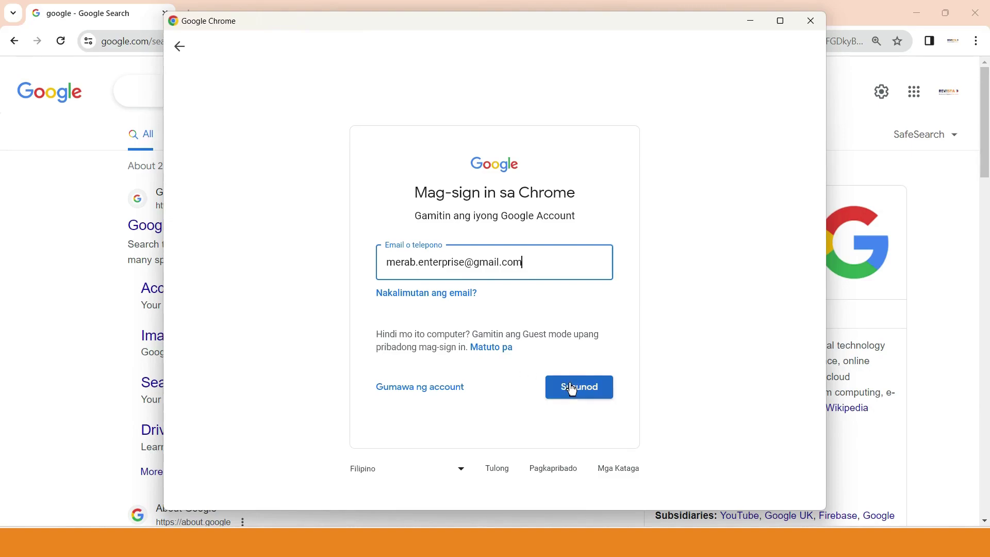
Sign in with the account e-mail, the password and the pasted Authenticator verification code.
left_click(583, 393)
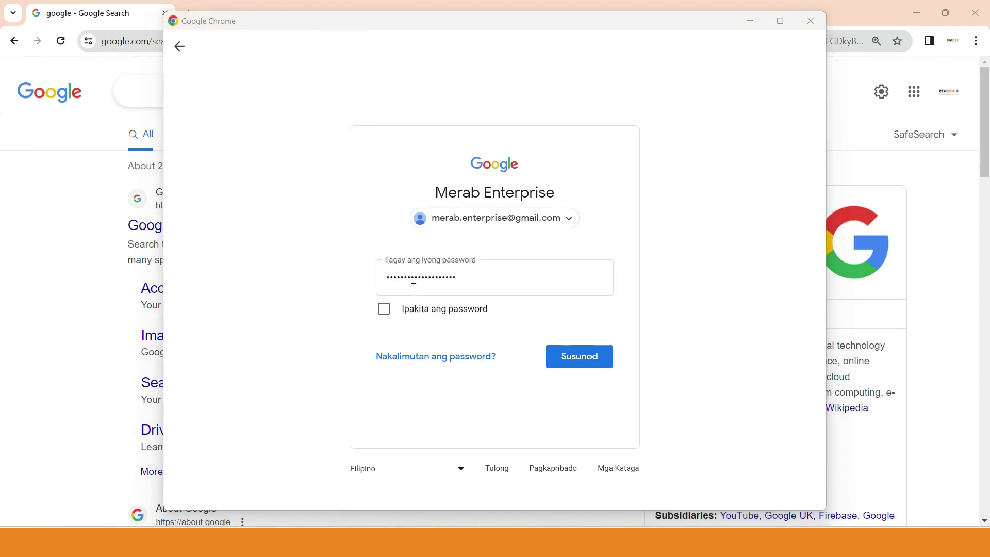
left_click(572, 356)
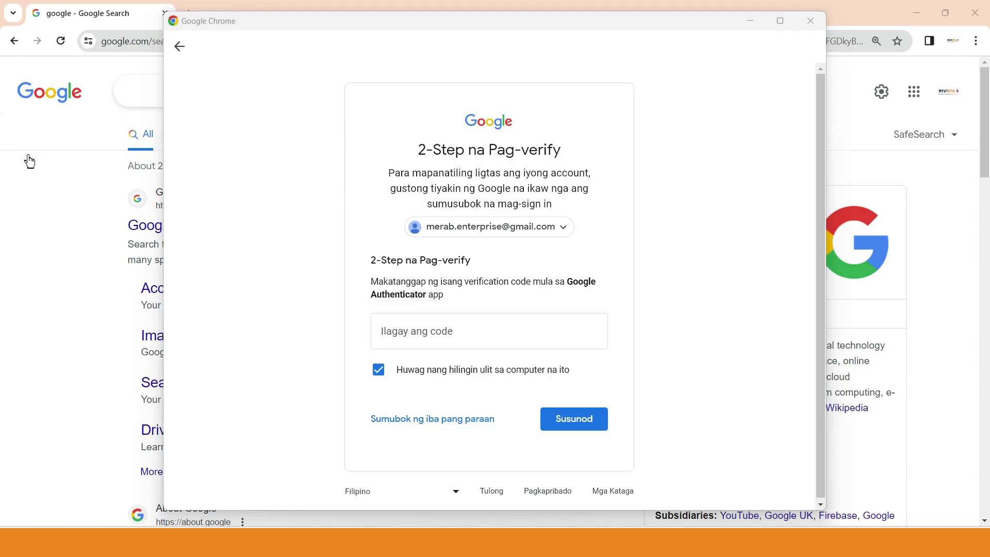
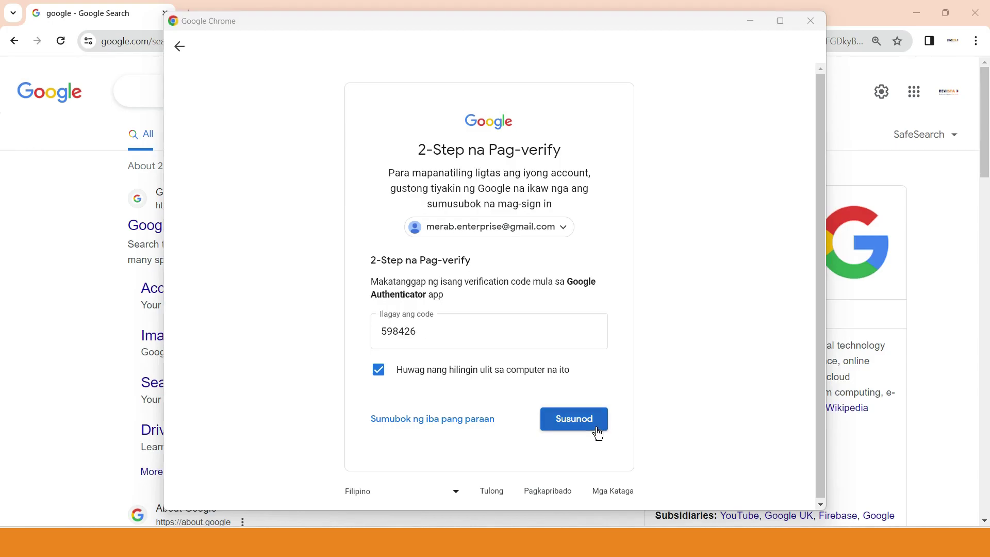
left_click(597, 431)
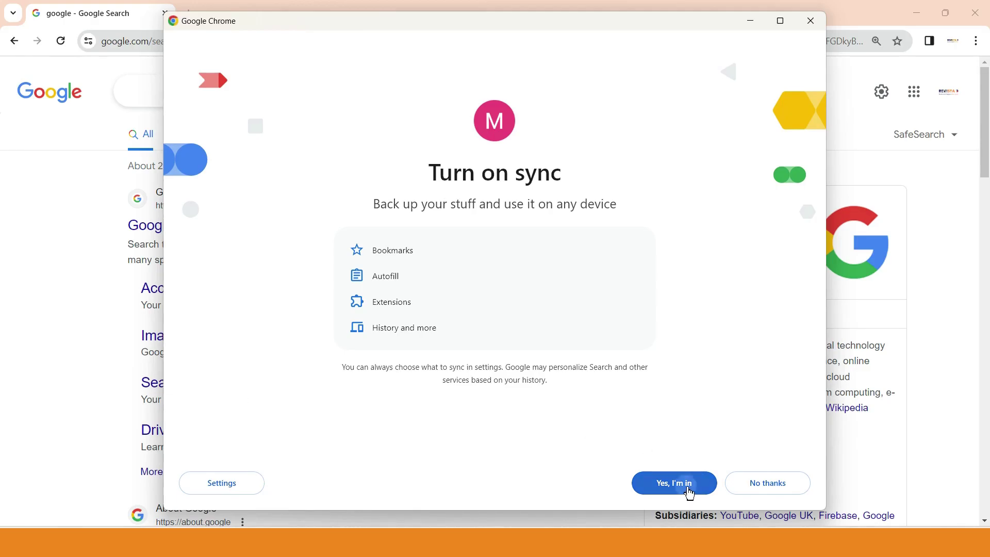
Accept sync with Yes, I'm in, choose the pink profile colour, and dismiss the ad privacy notice.
left_click(688, 496)
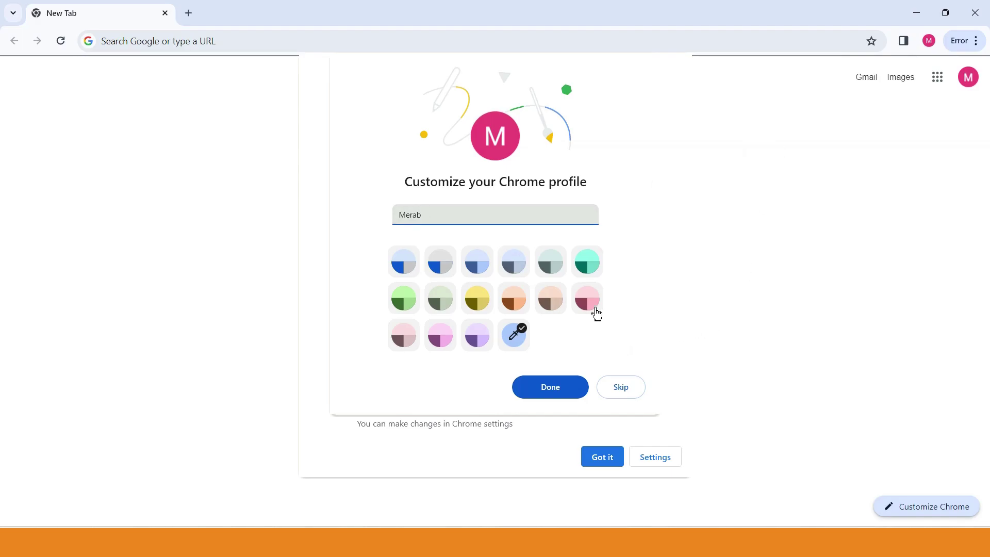
left_click(591, 306)
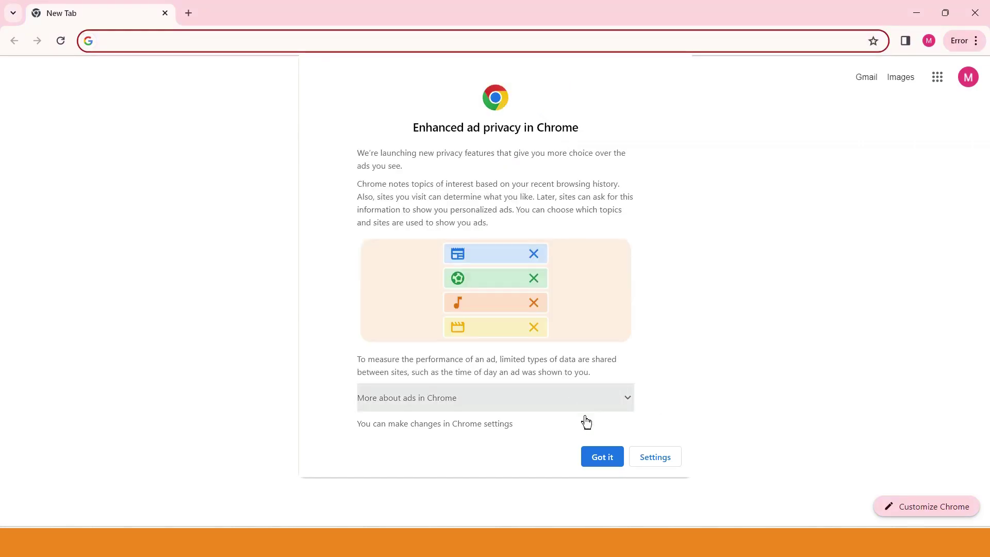
left_click(601, 459)
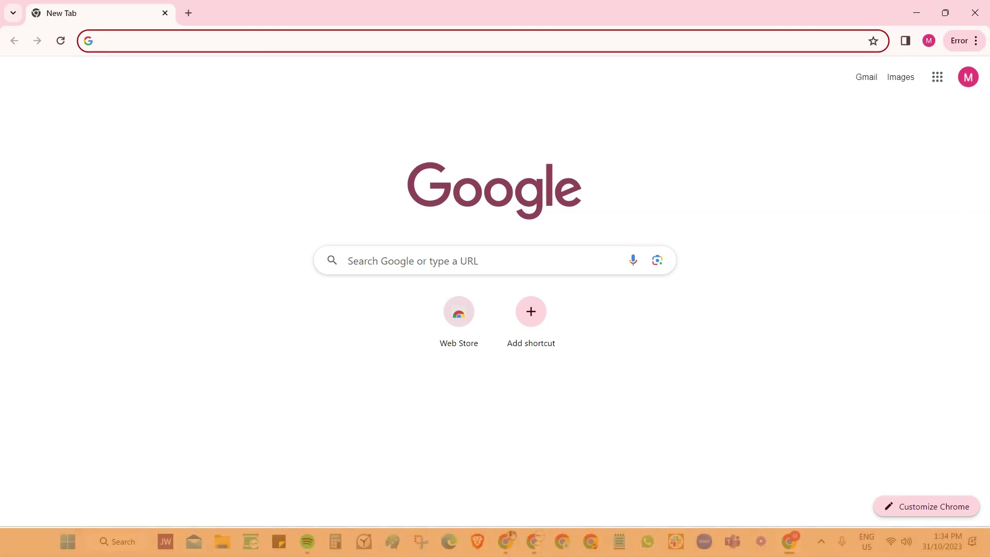
left_click(927, 44)
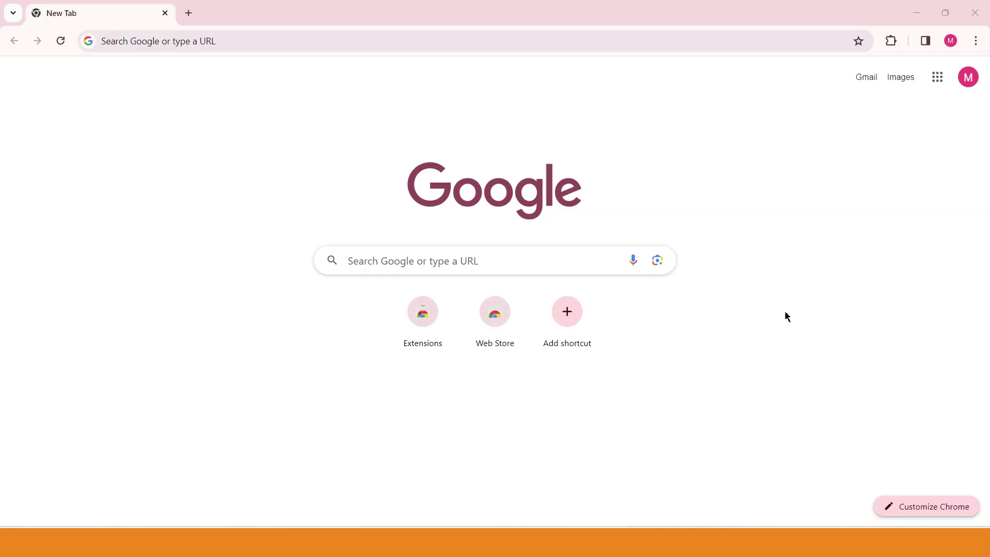
left_click(950, 42)
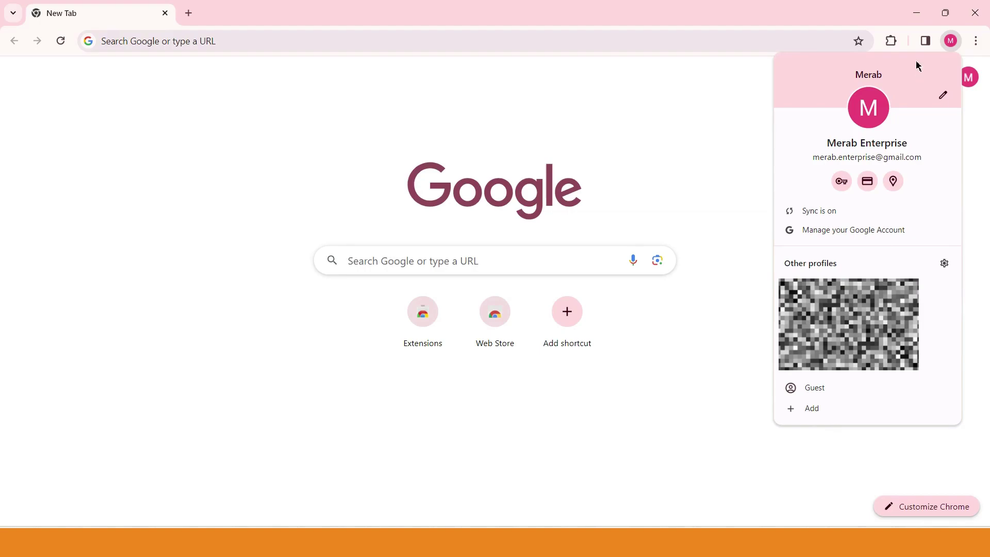
left_click(953, 46)
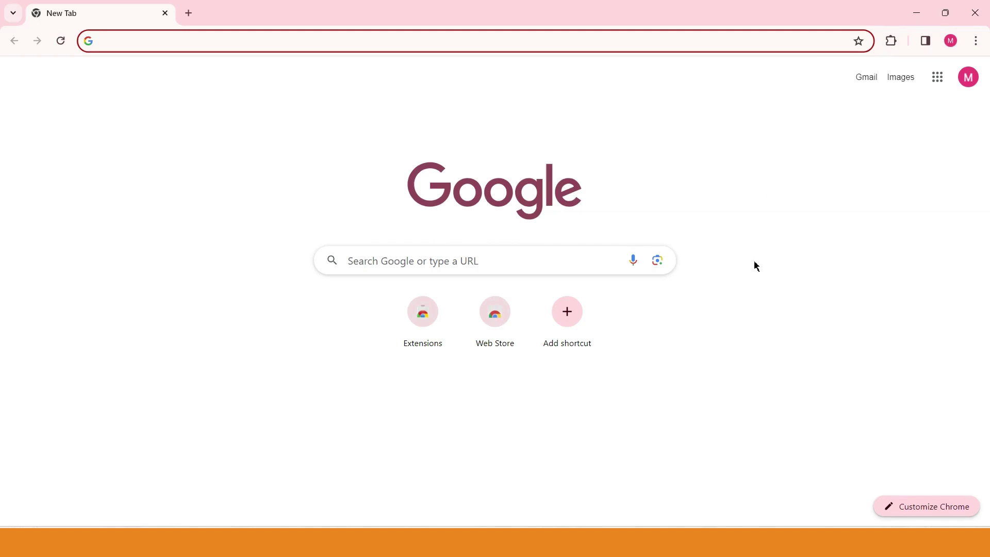
mouse_move(586, 521)
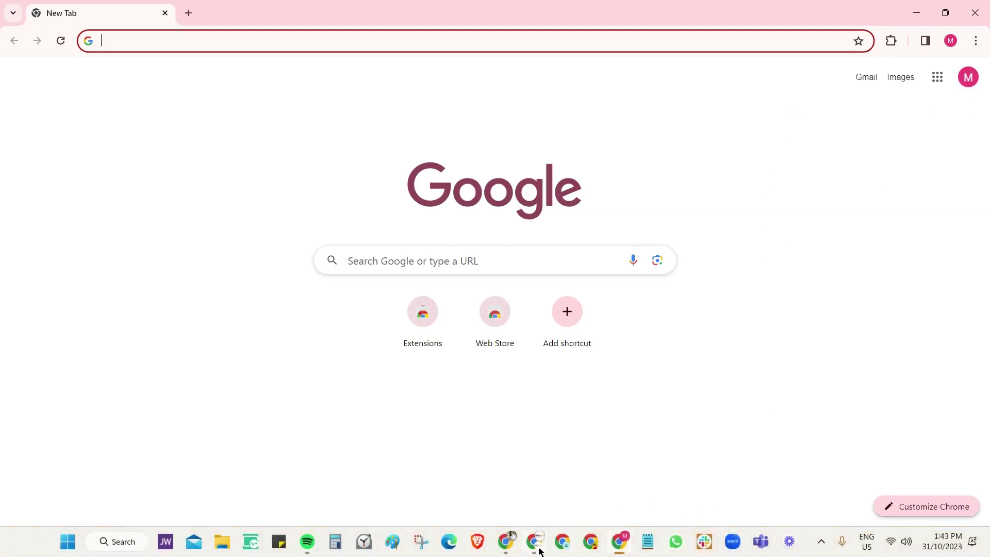
left_click(539, 550)
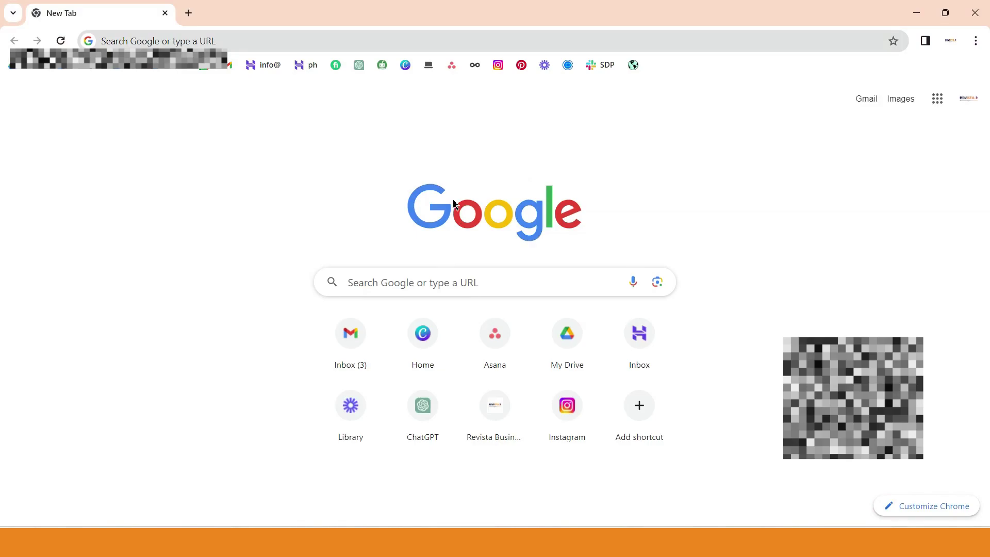
left_click(950, 40)
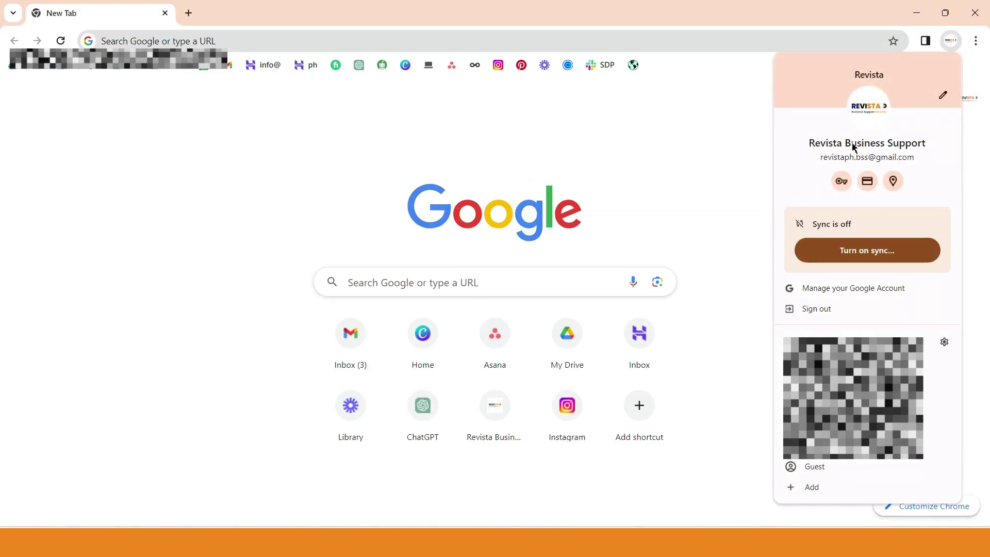
left_click(682, 159)
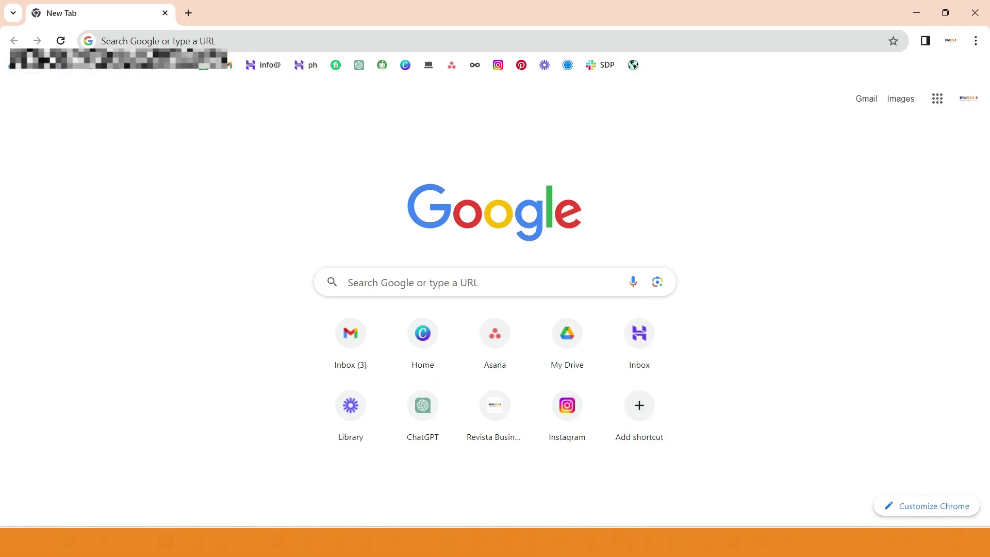
left_click(624, 544)
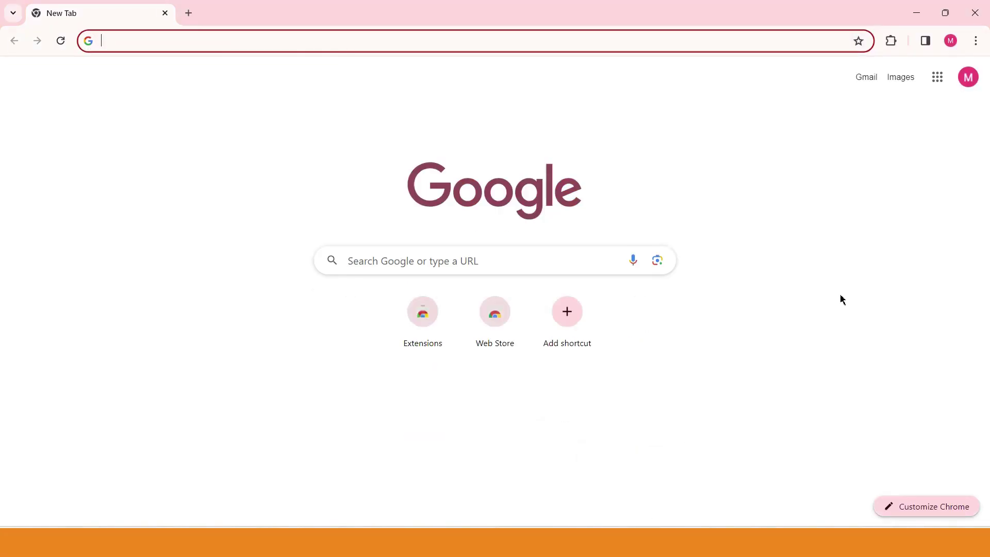
left_click(950, 41)
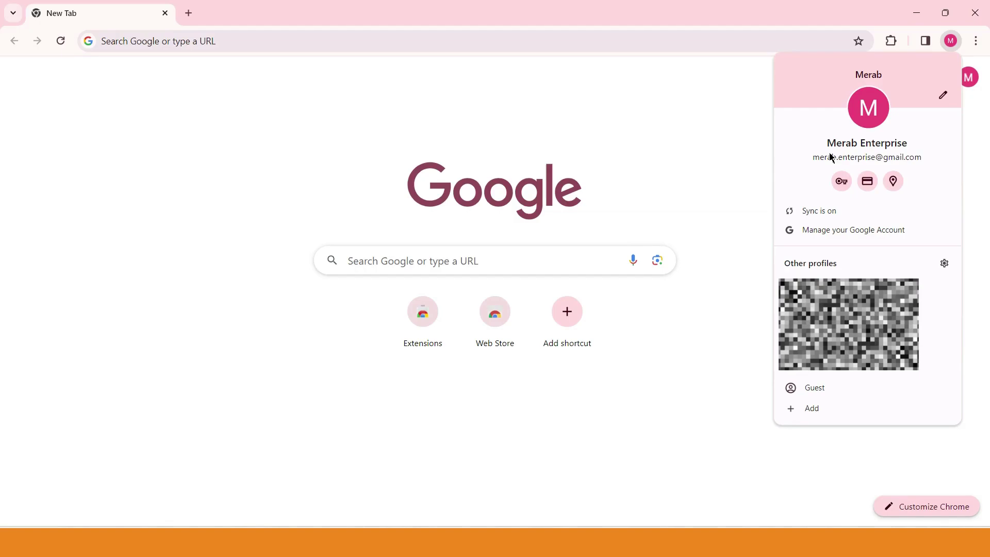
left_click(709, 177)
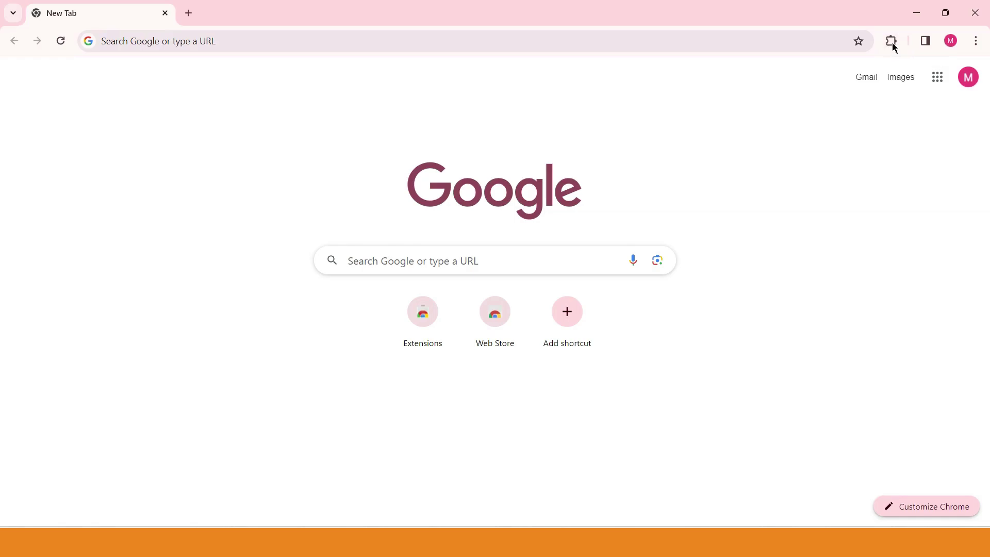
Go to the Chrome Web Store through the menu's Extensions submenu.
left_click(976, 45)
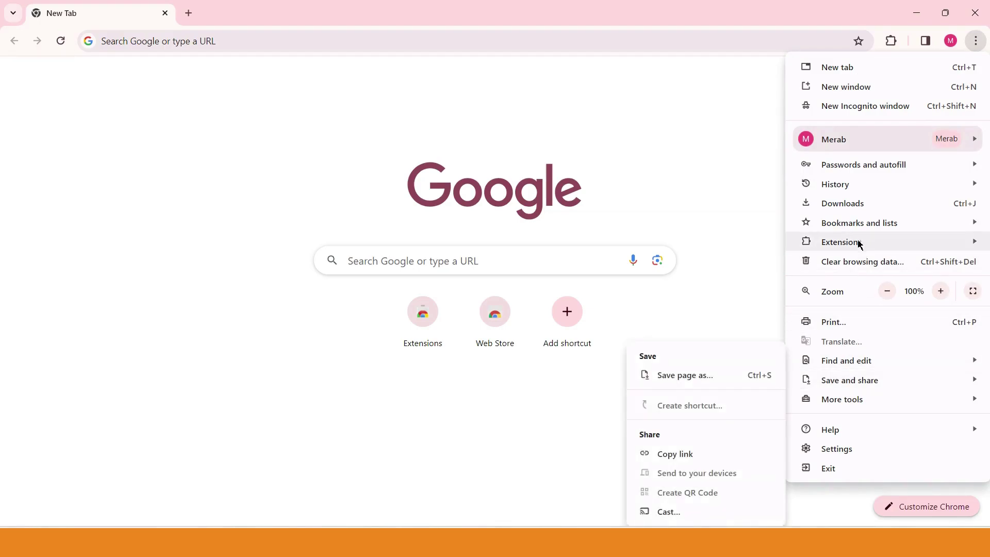
mouse_move(839, 251)
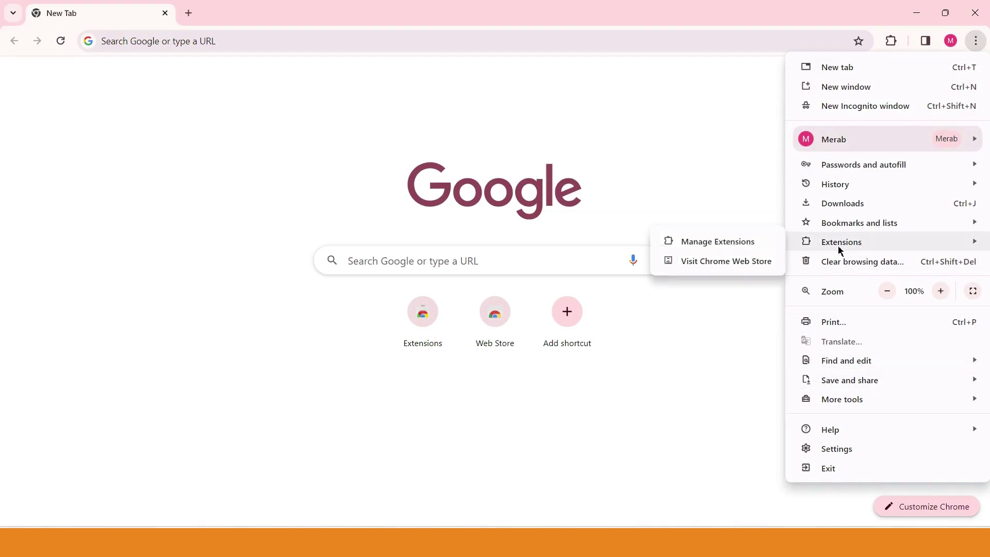
left_click(744, 272)
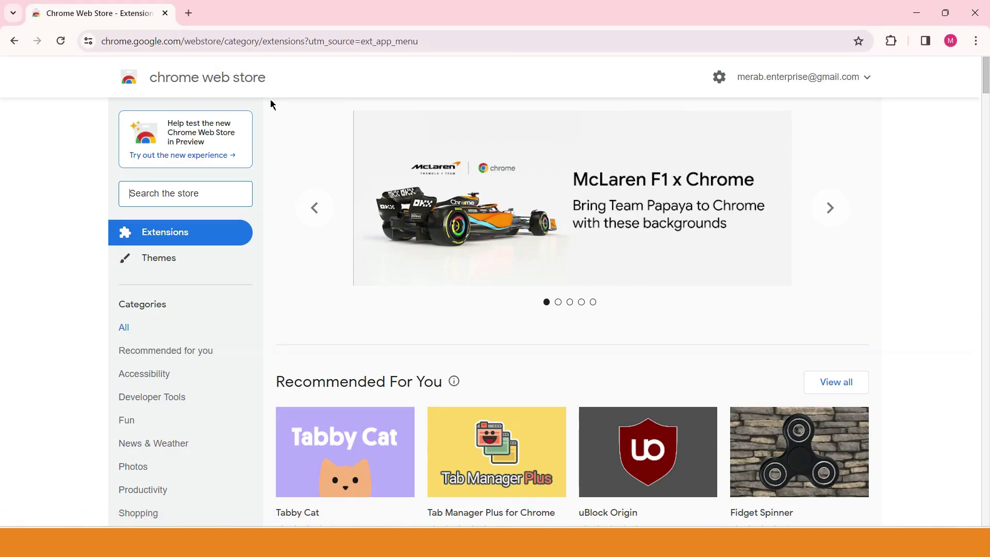
left_click(189, 13)
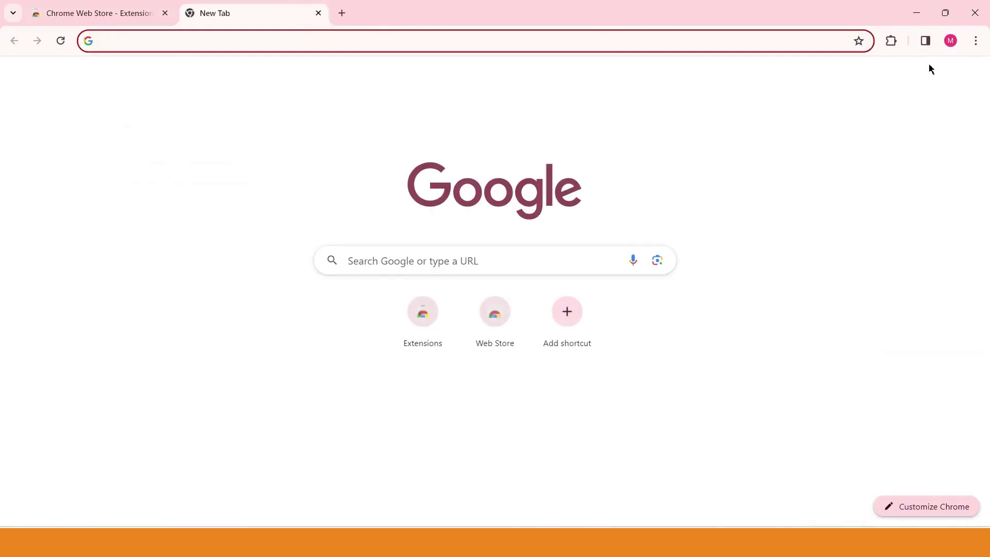
left_click(891, 41)
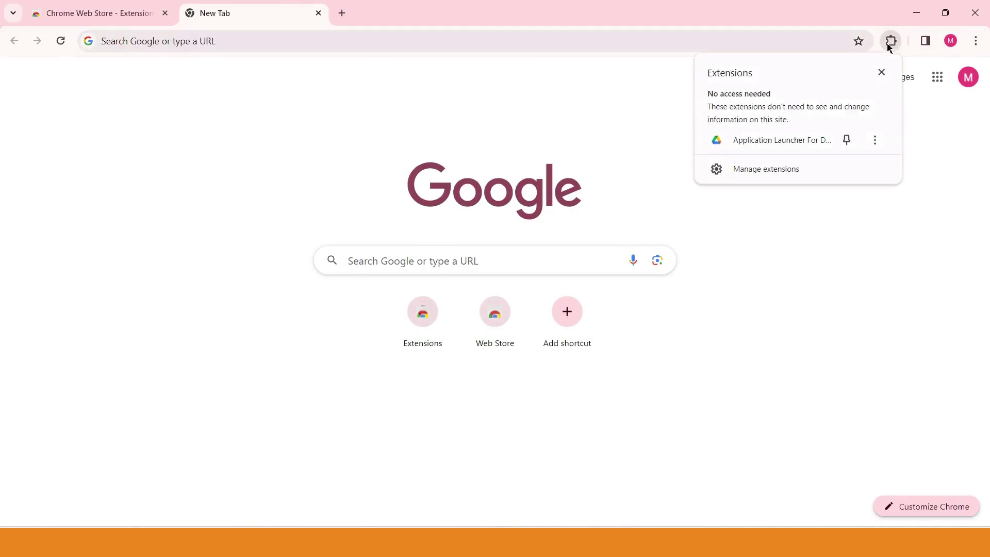
left_click(771, 177)
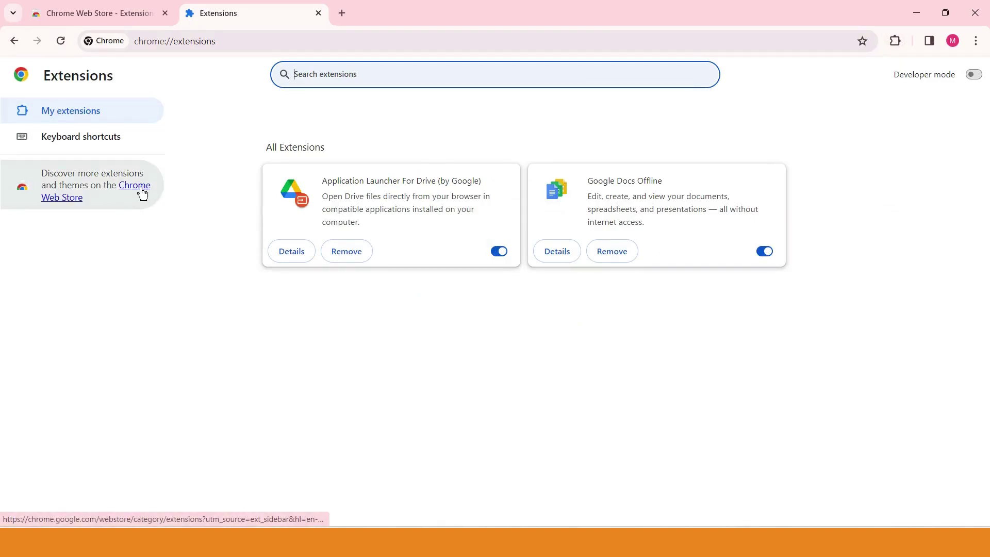
left_click(142, 192)
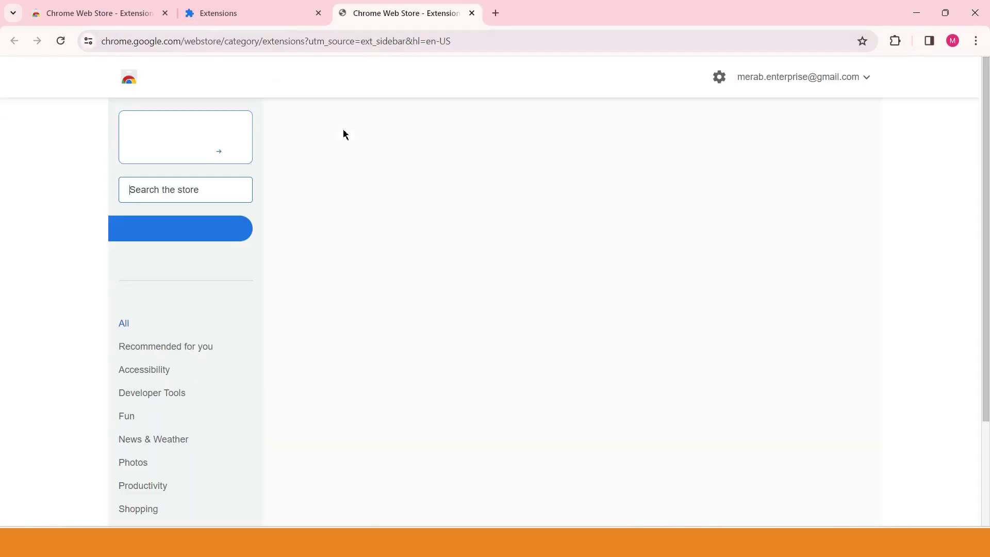
left_click(77, 18)
left_click(380, 11)
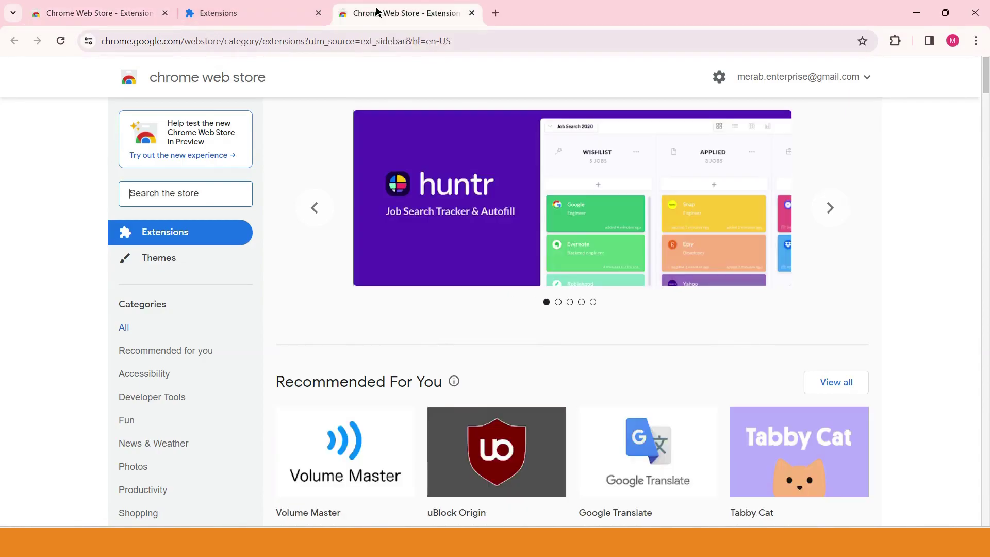
left_click(114, 23)
left_click(438, 15)
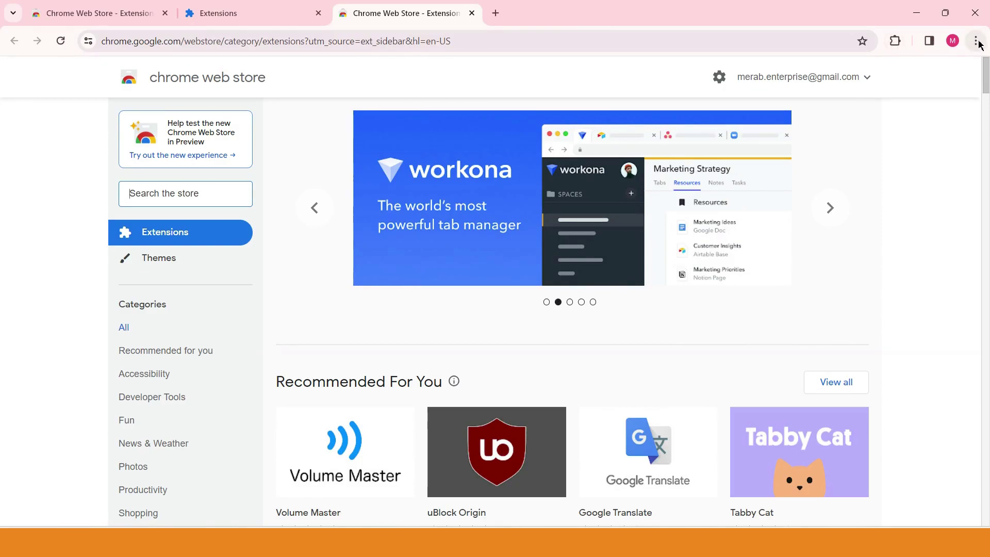
left_click(471, 13)
left_click(318, 14)
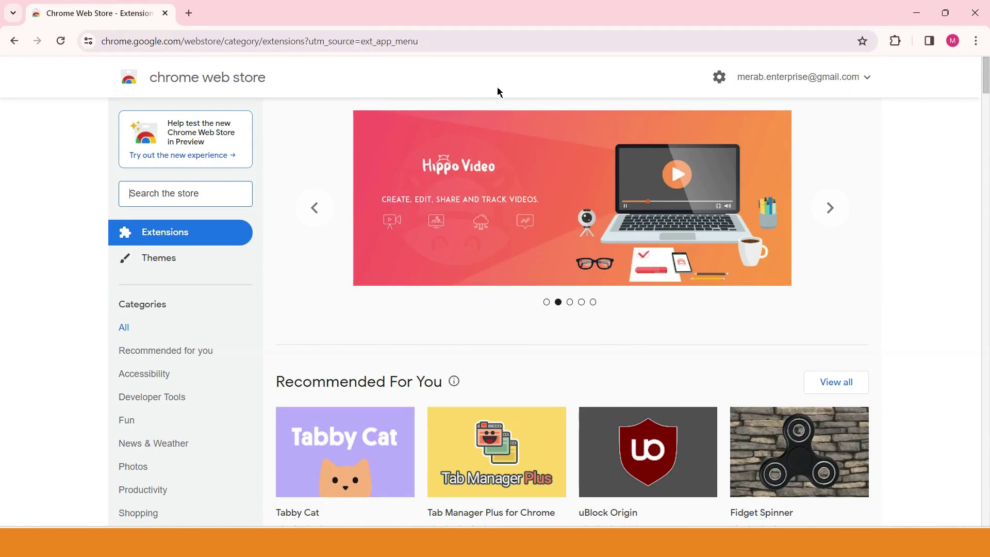
Search the store for 'url shorte' and open the Url Shortener for Google Chrome listing.
type("url shorte")
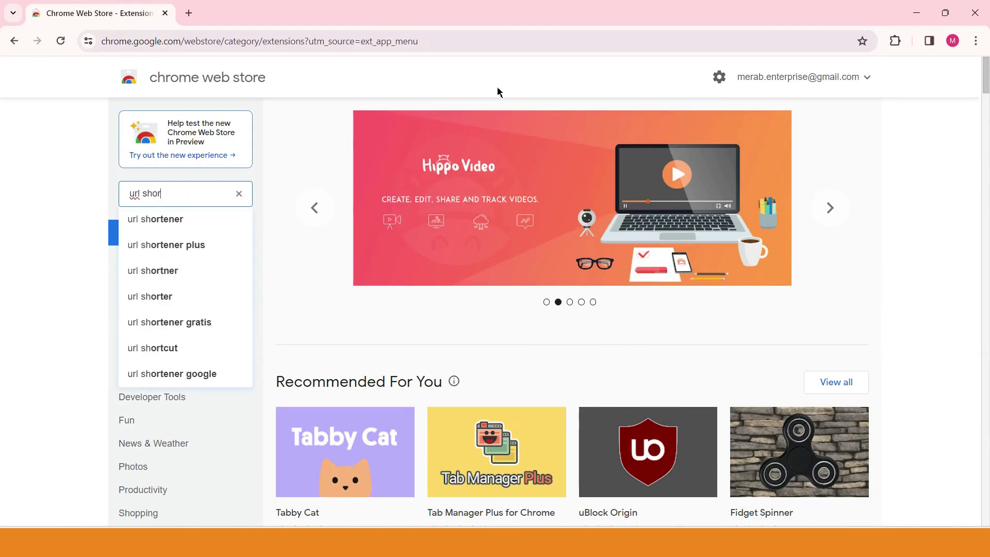
key("Return")
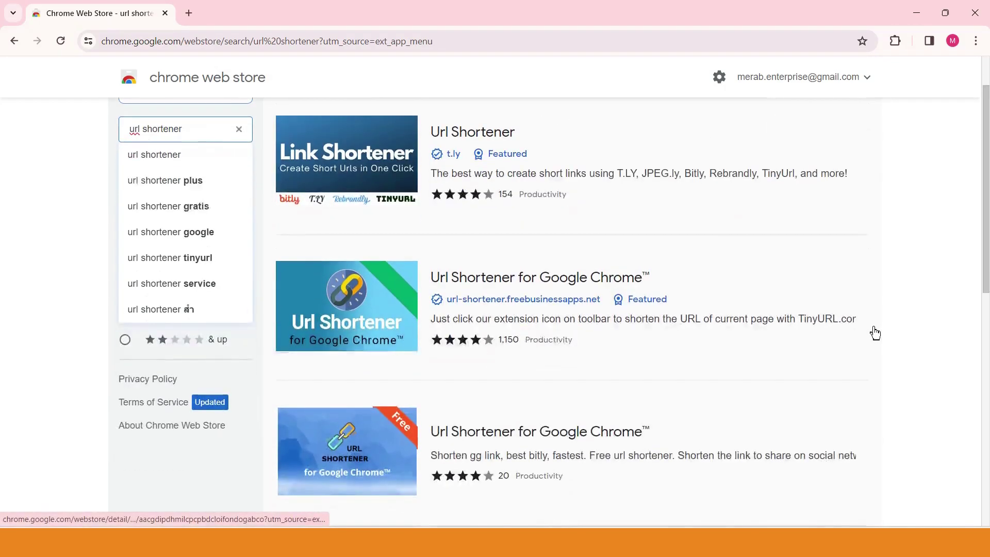
scroll(873, 332, "down", 5)
scroll(874, 332, "down", 6)
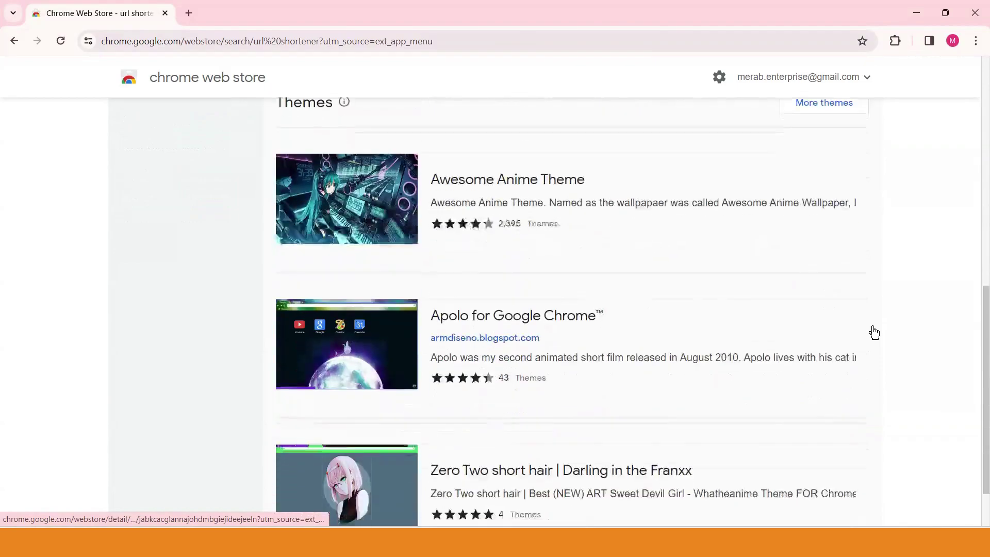
scroll(874, 332, "up", 7)
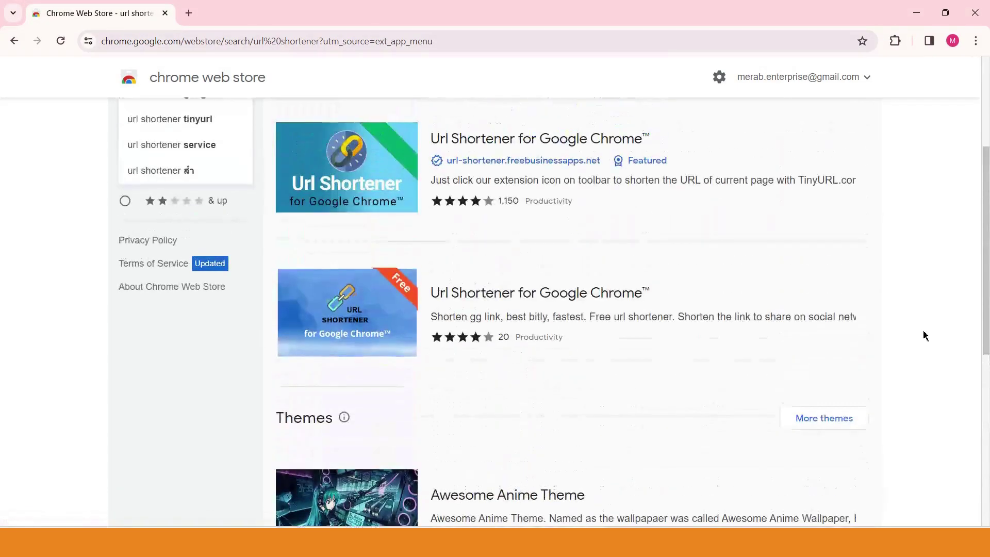
scroll(925, 336, "up", 3)
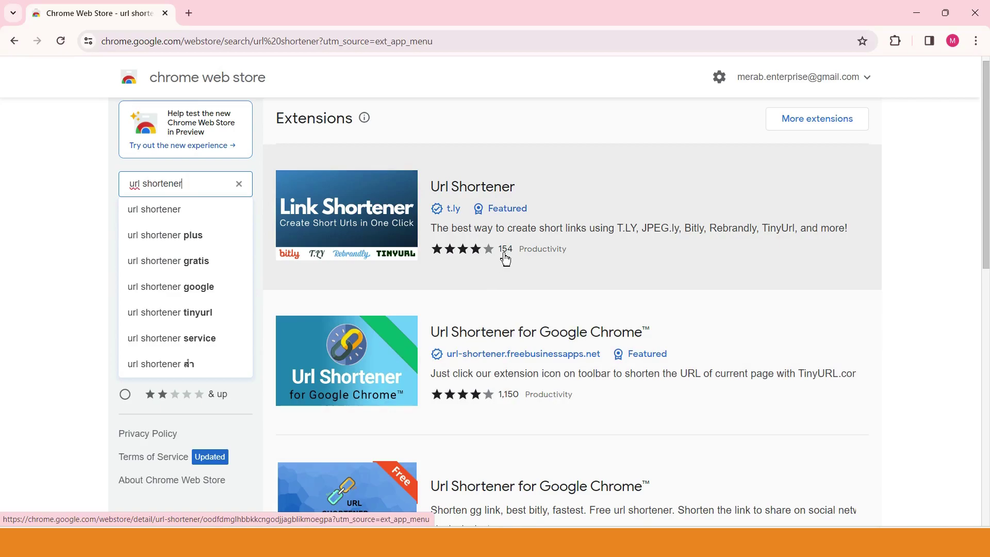
left_click(468, 398)
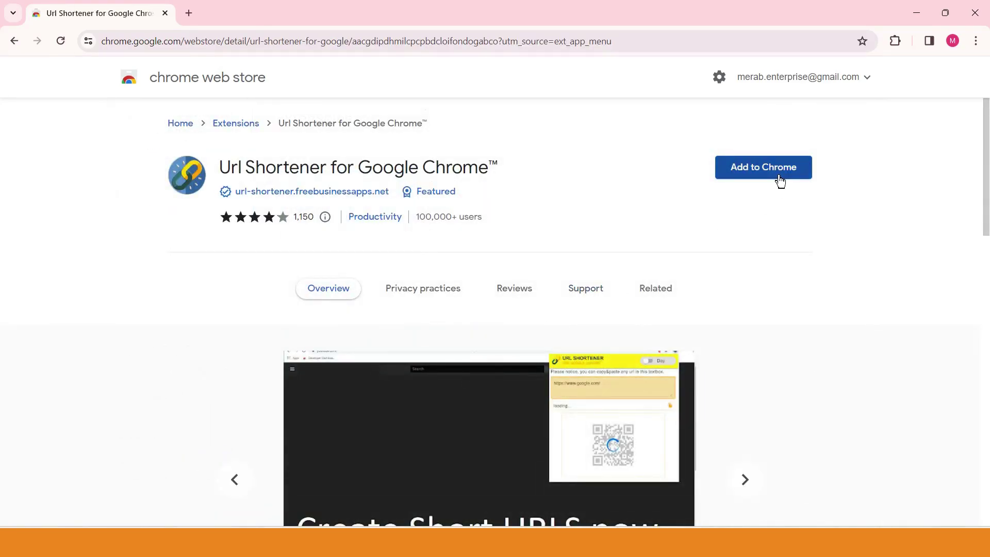
Add Url Shortener to Chrome, then return to the store's Extensions home page.
left_click(778, 180)
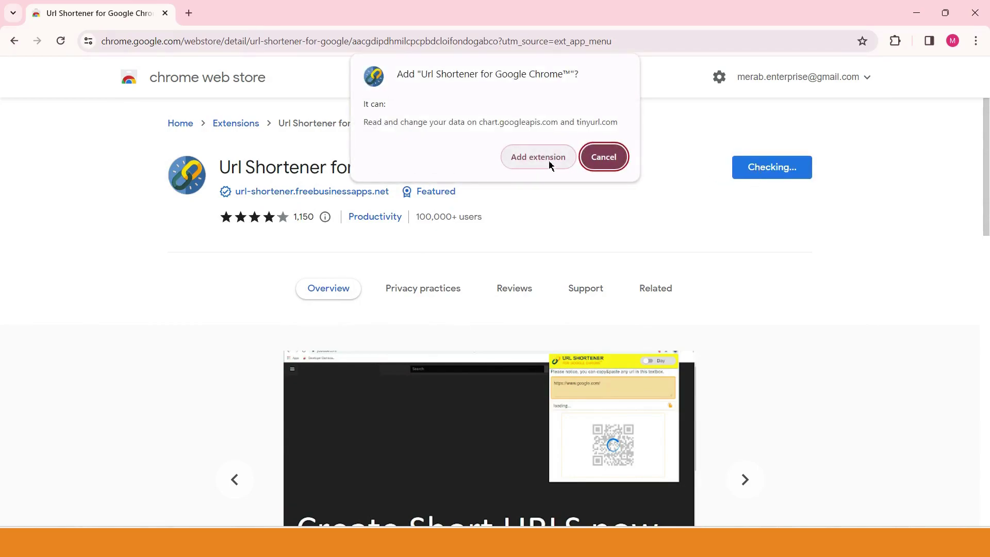
left_click(549, 164)
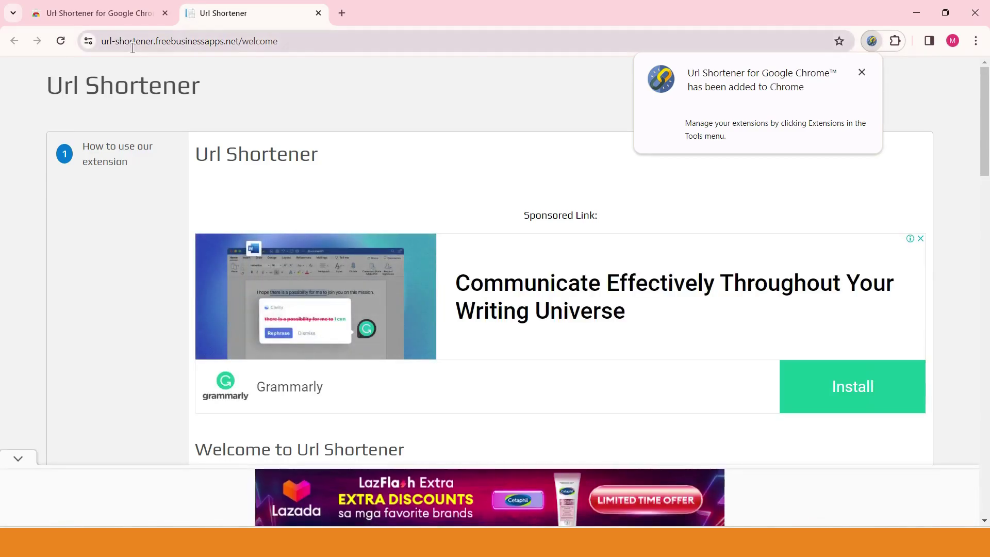
left_click(118, 16)
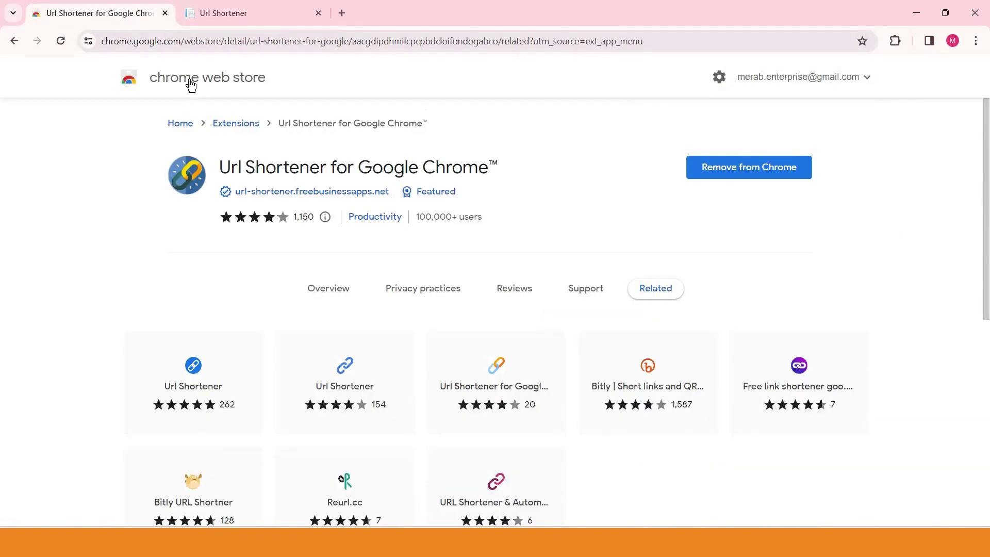
left_click(190, 83)
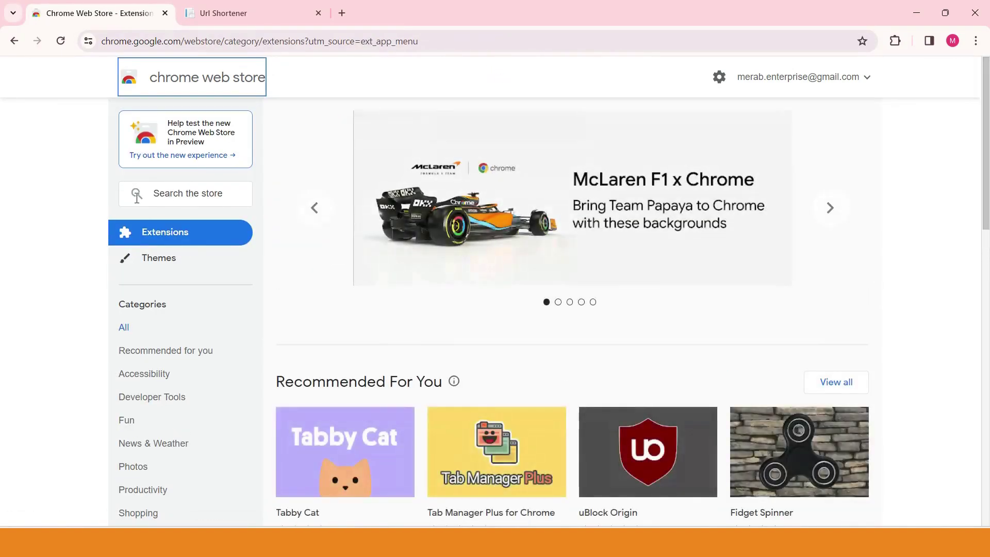
Search the store for 'go full page' and open the GoFullPage - Full Page Screen Capture listing.
left_click(165, 190)
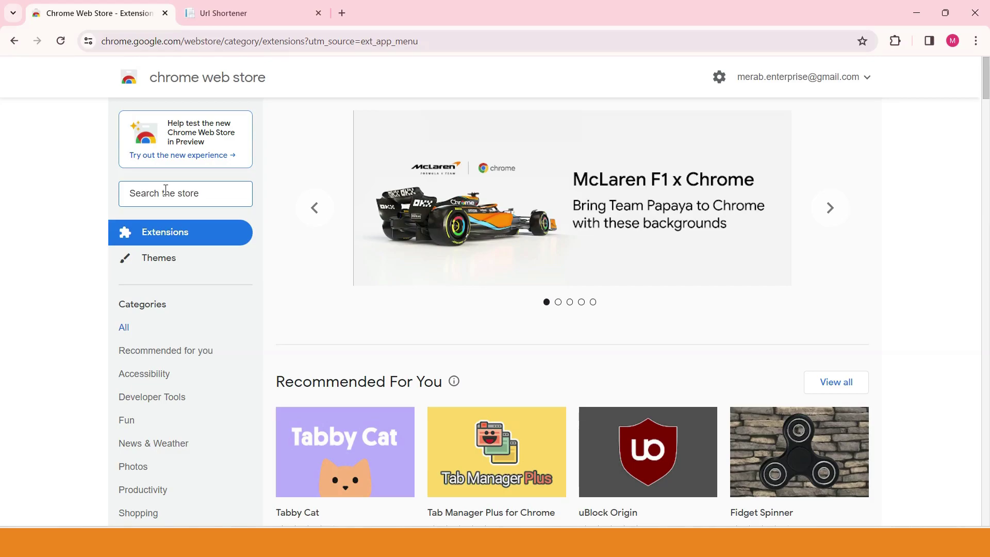
left_click(32, 208)
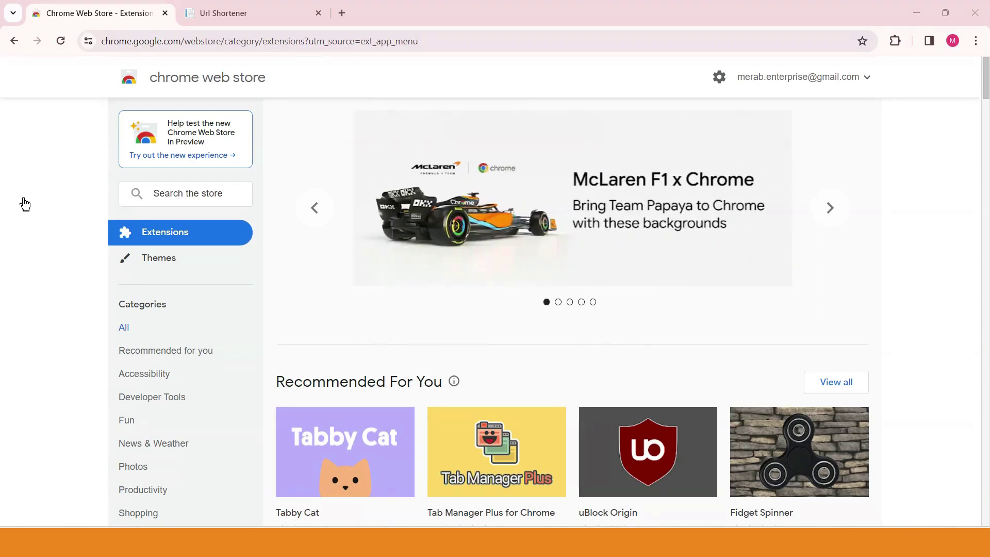
left_click(181, 193)
type("go full page")
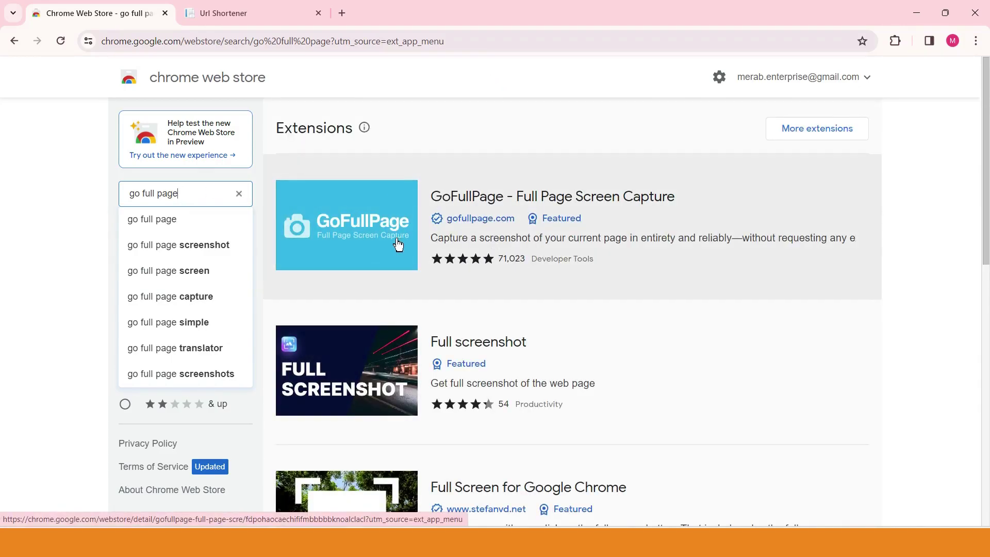
left_click(474, 212)
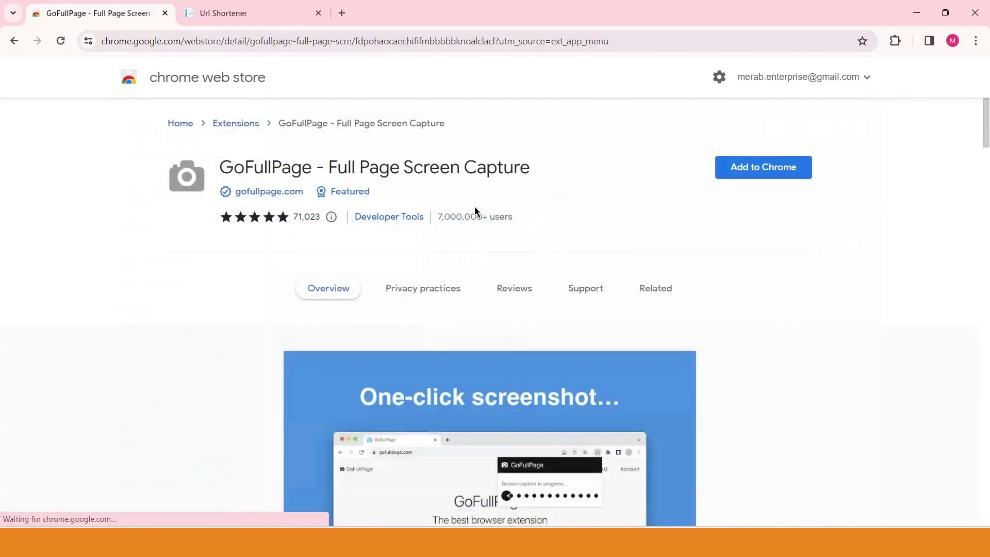
Add GoFullPage to Chrome, then return to the store's Extensions home page.
left_click(750, 174)
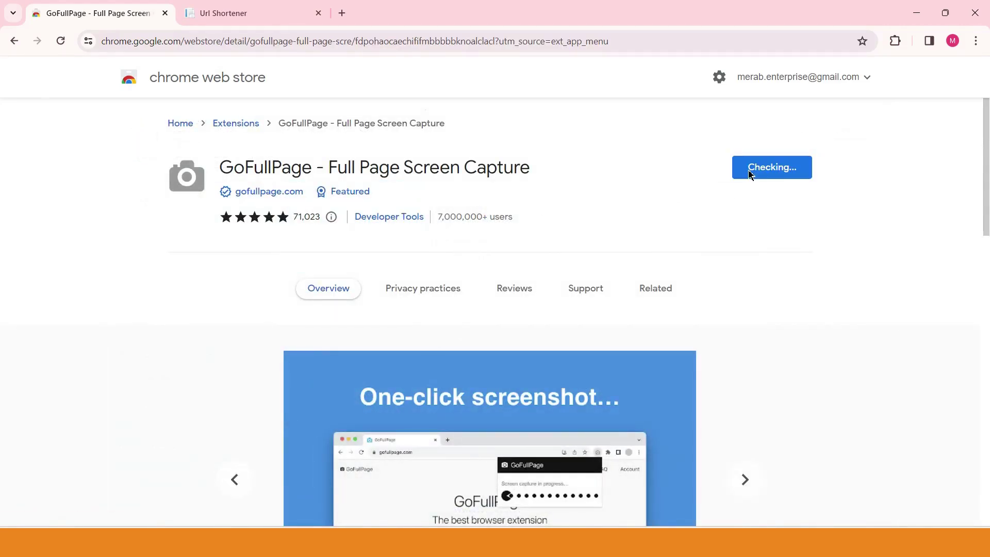
left_click(532, 106)
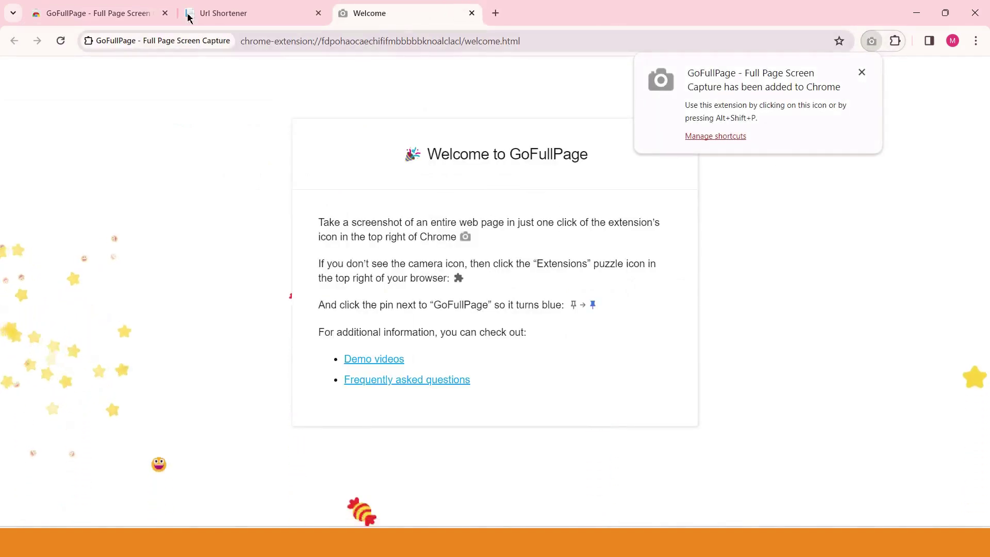
left_click(41, 19)
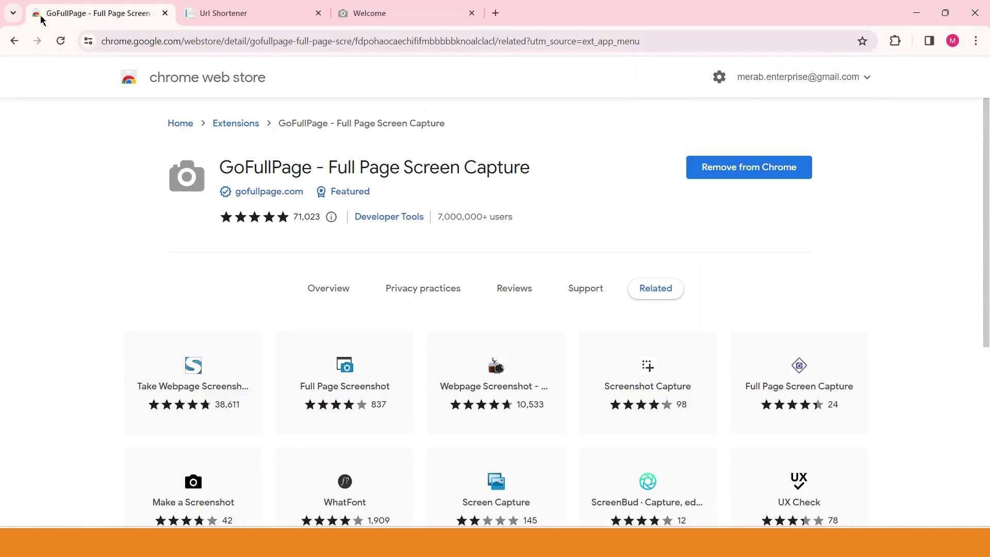
left_click(166, 78)
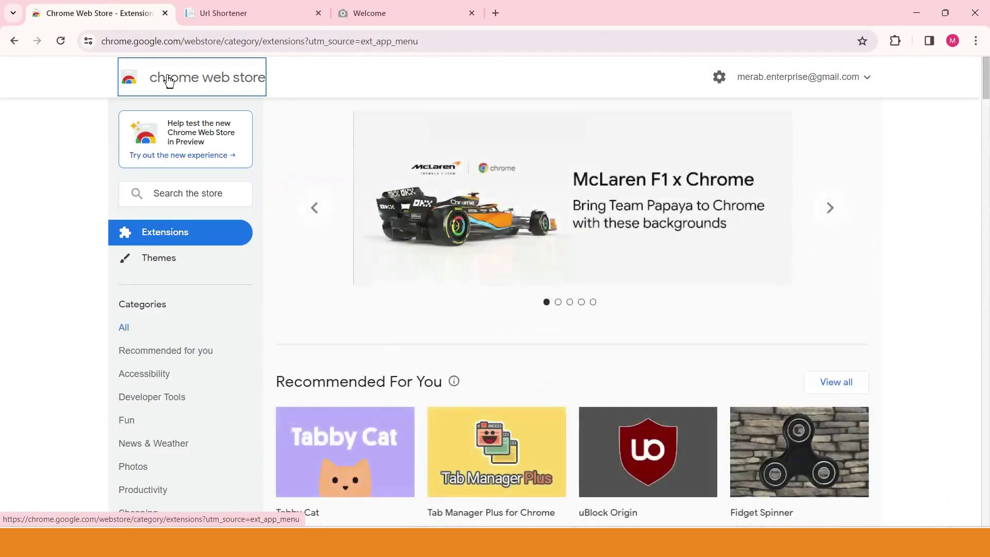
Search the Chrome Web Store for 'grammarly'.
left_click(184, 192)
type("gr")
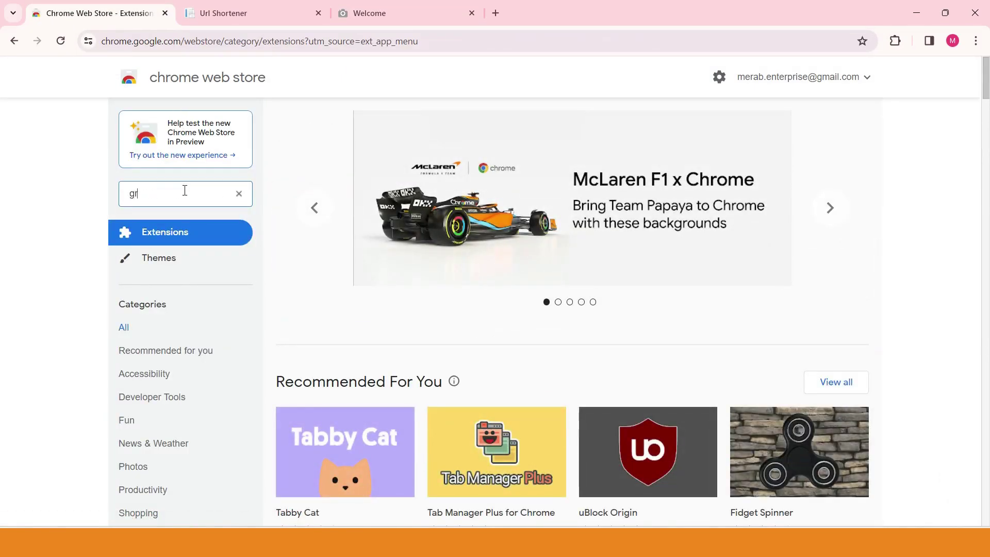
type("ammaryl")
key("BackSpace")
type("ly")
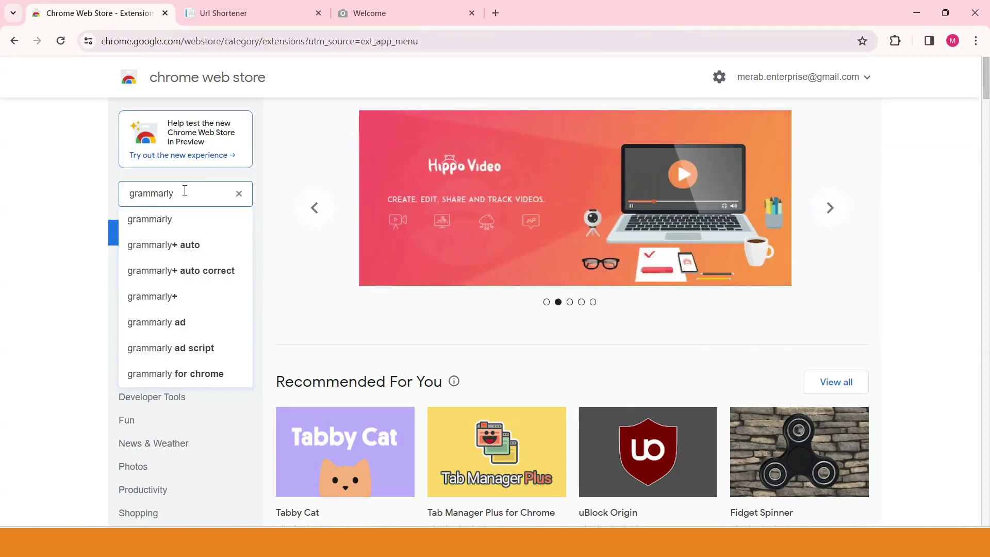
key("Return")
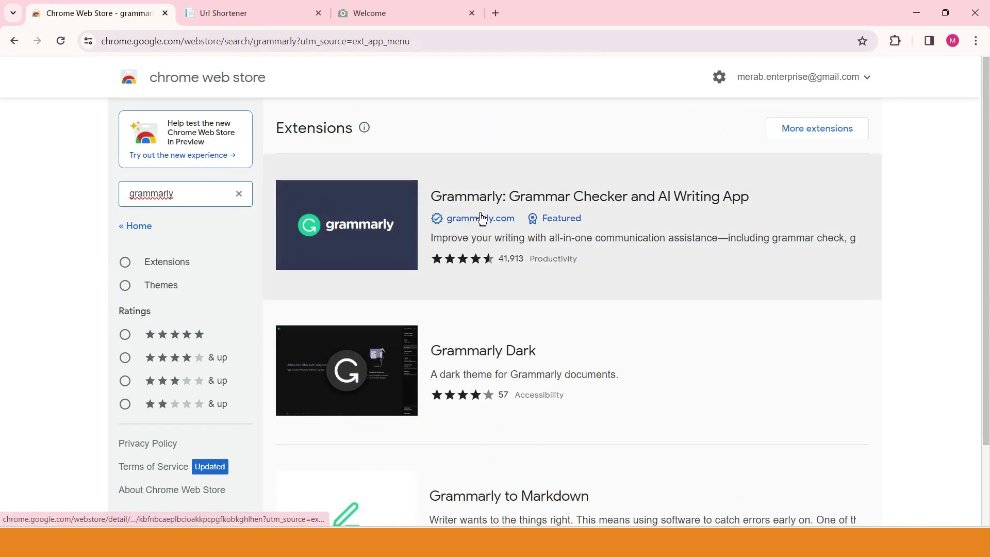
Open the Grammarly: Grammar Checker and AI Writing App listing and confirm adding it.
left_click(498, 205)
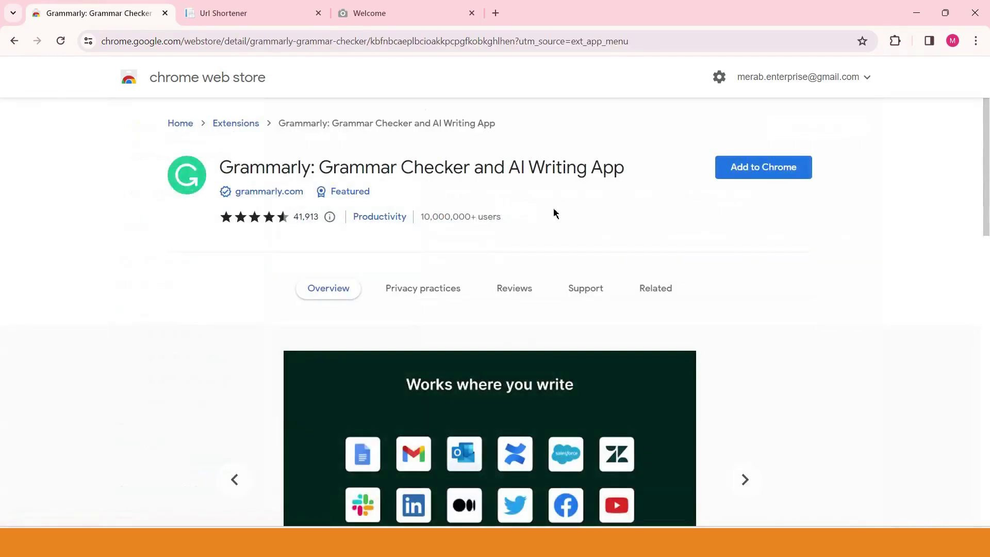
left_click(745, 171)
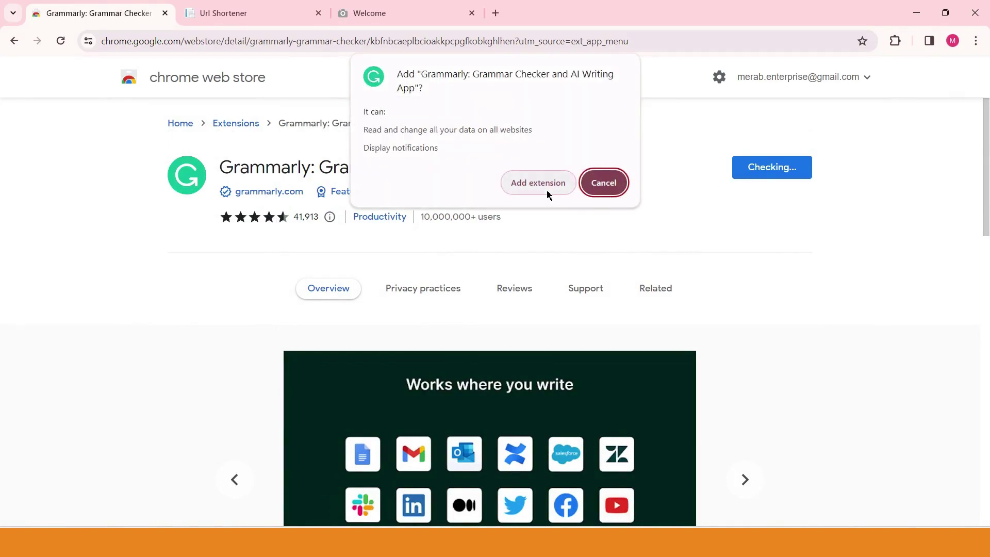
left_click(548, 192)
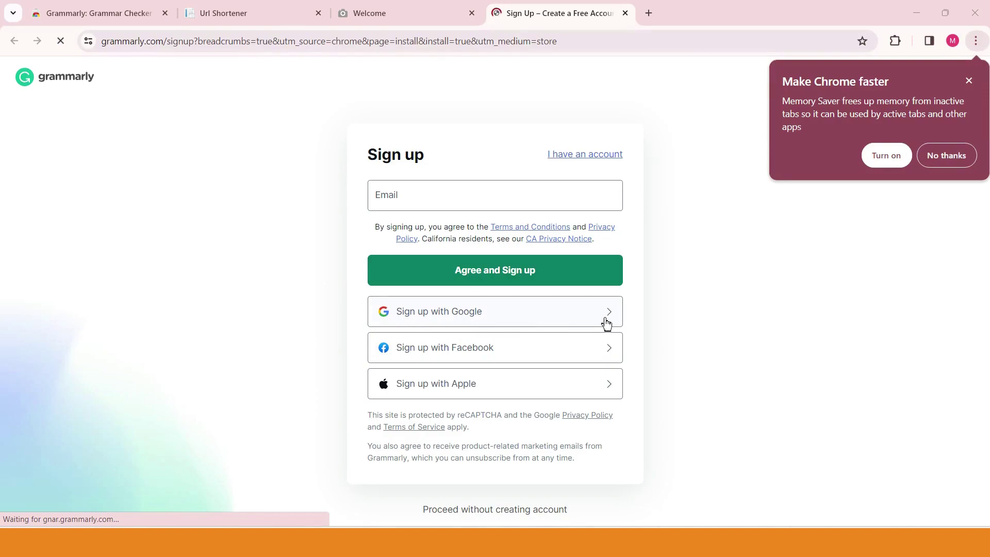
Sign up for Grammarly with the Google account, closing the Memory Saver popup, then return to the store tab.
left_click(587, 324)
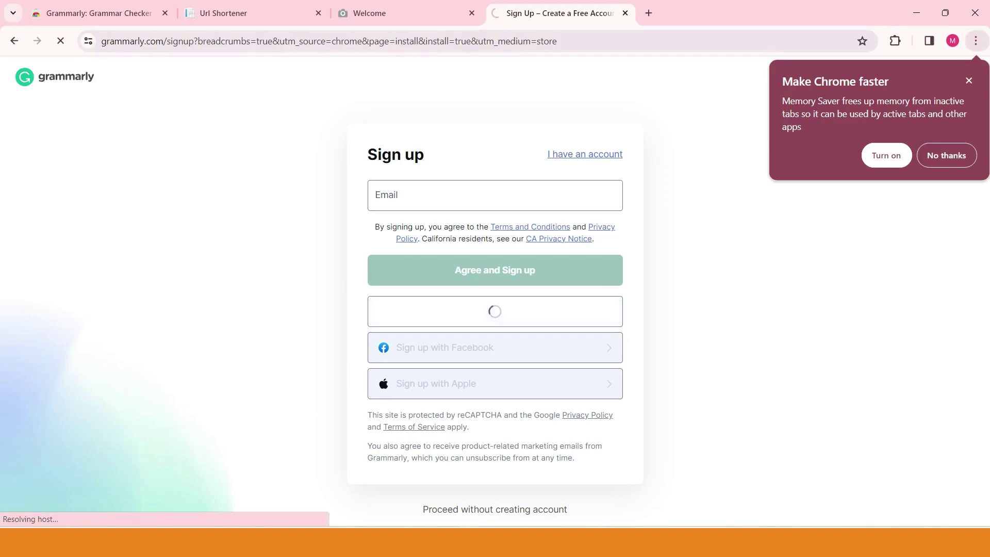
left_click(969, 81)
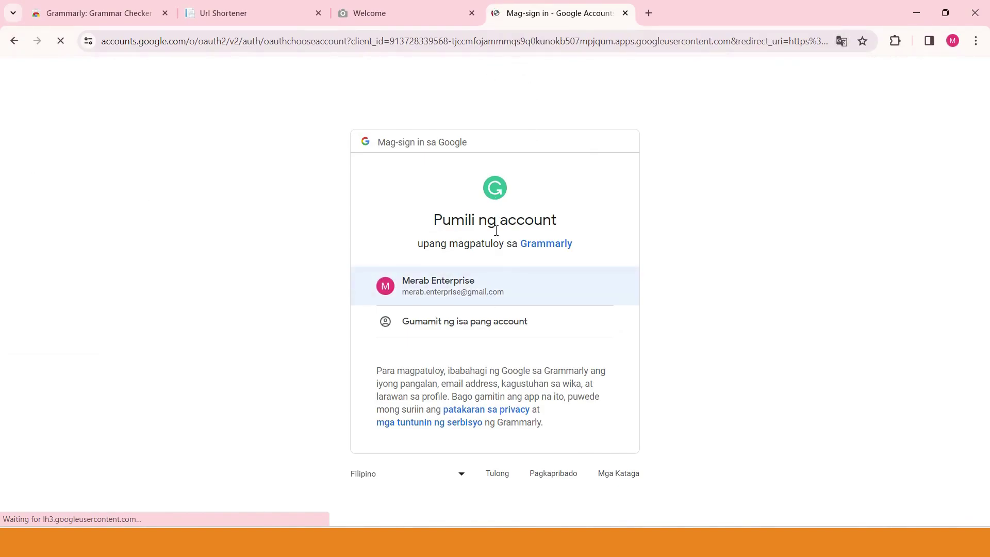
left_click(435, 302)
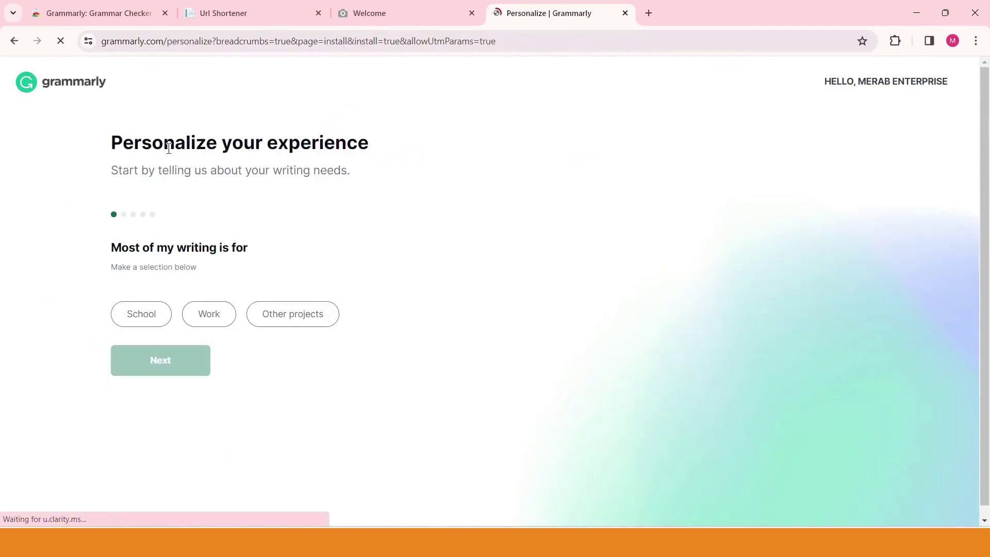
left_click(99, 13)
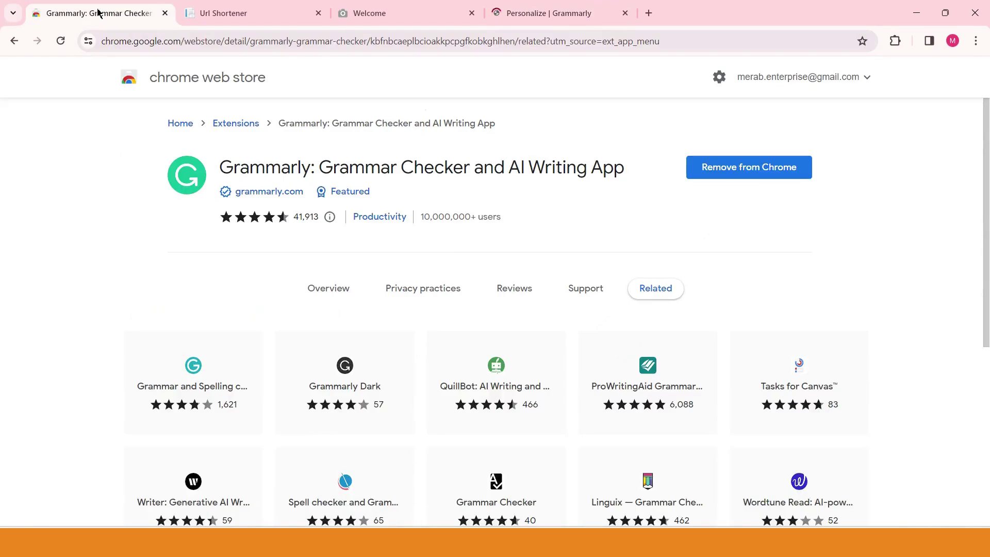
From the store's Extensions home page, search for 'floating player'.
left_click(138, 91)
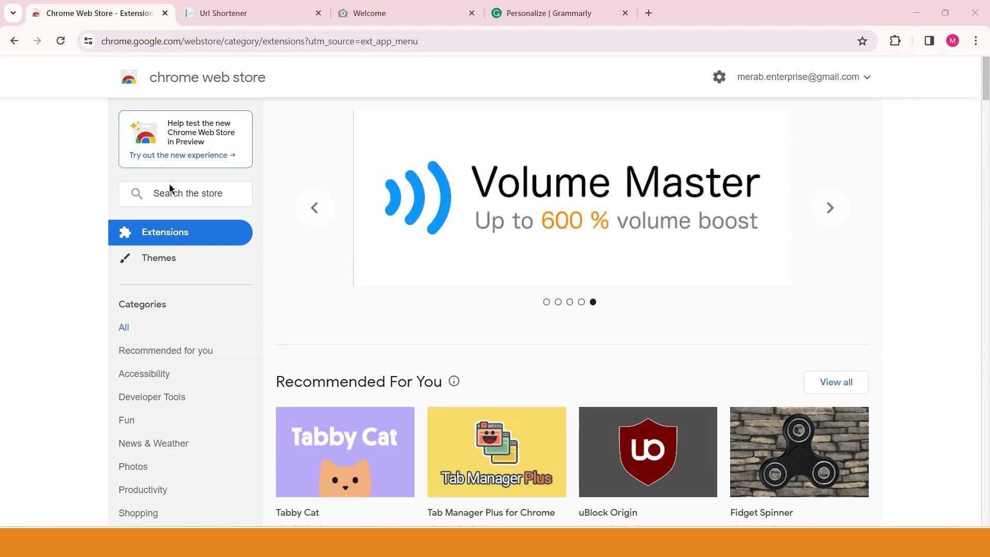
left_click(171, 193)
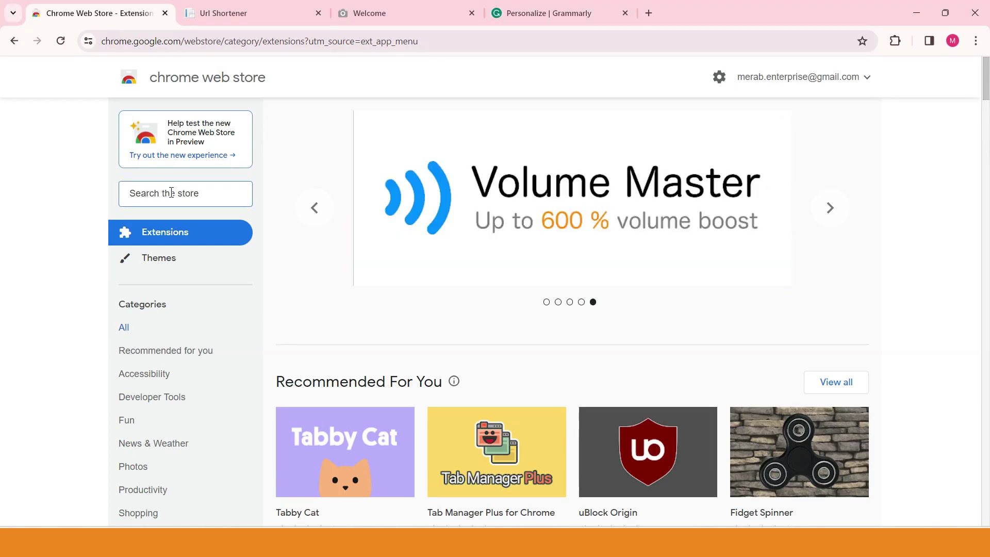
type("floating player")
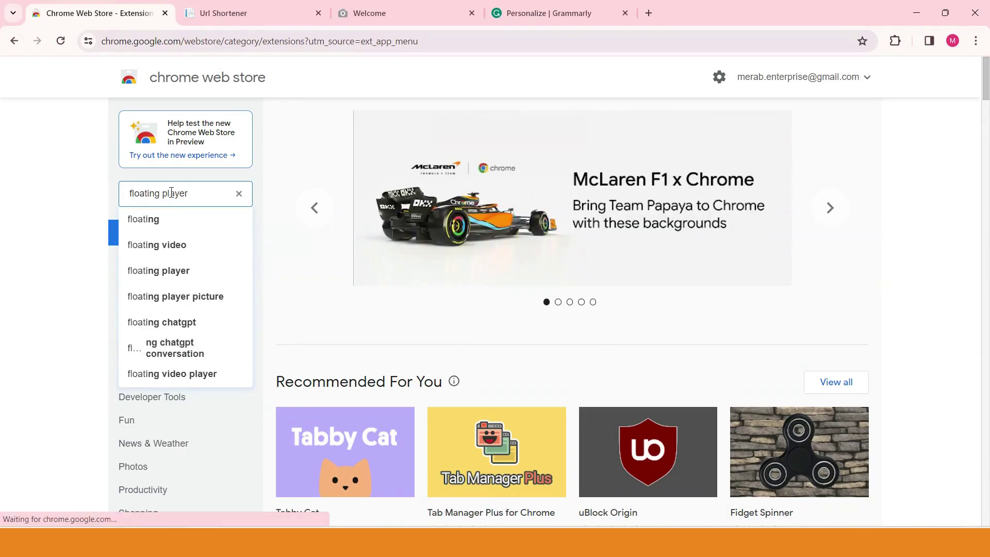
key("Return")
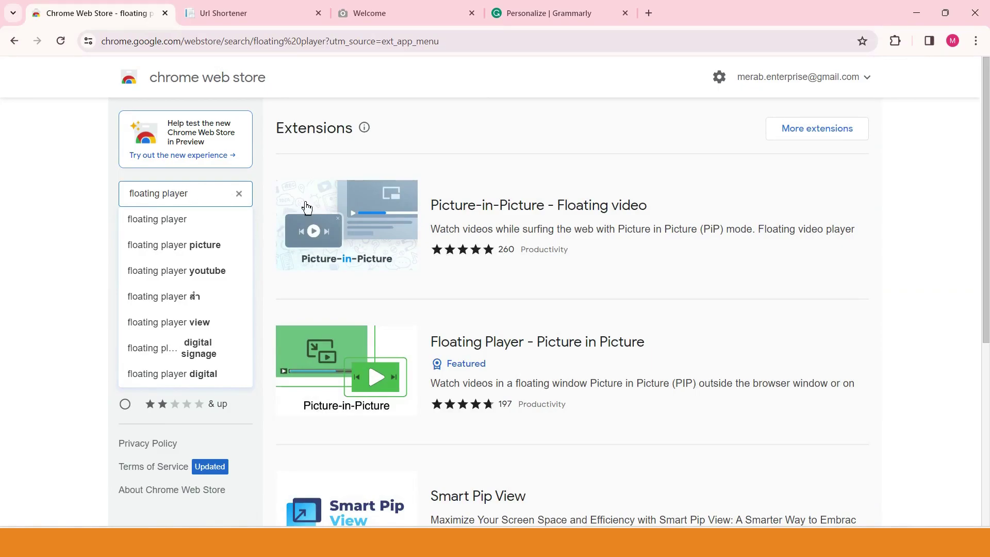
scroll(531, 244, "down", 1)
scroll(703, 413, "down", 4)
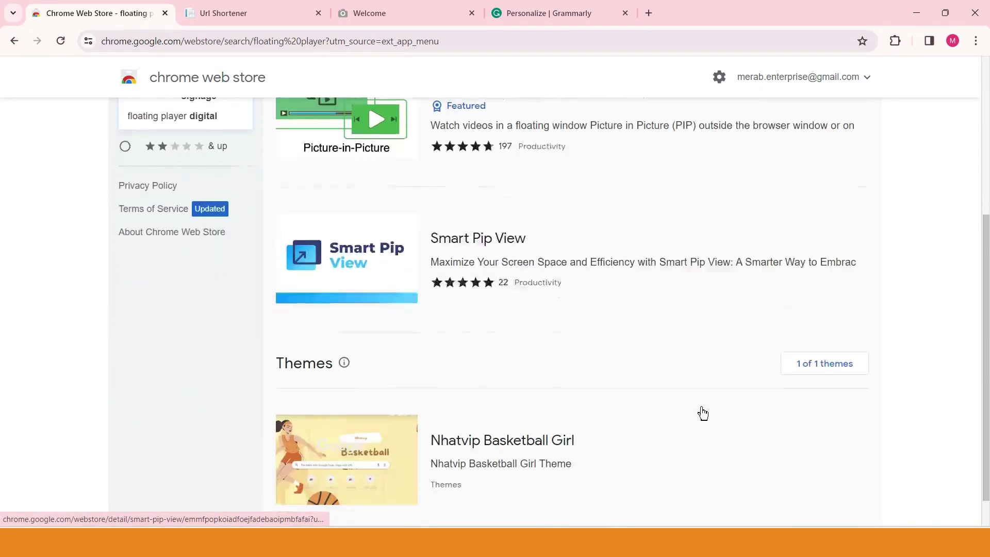
scroll(670, 398, "up", 5)
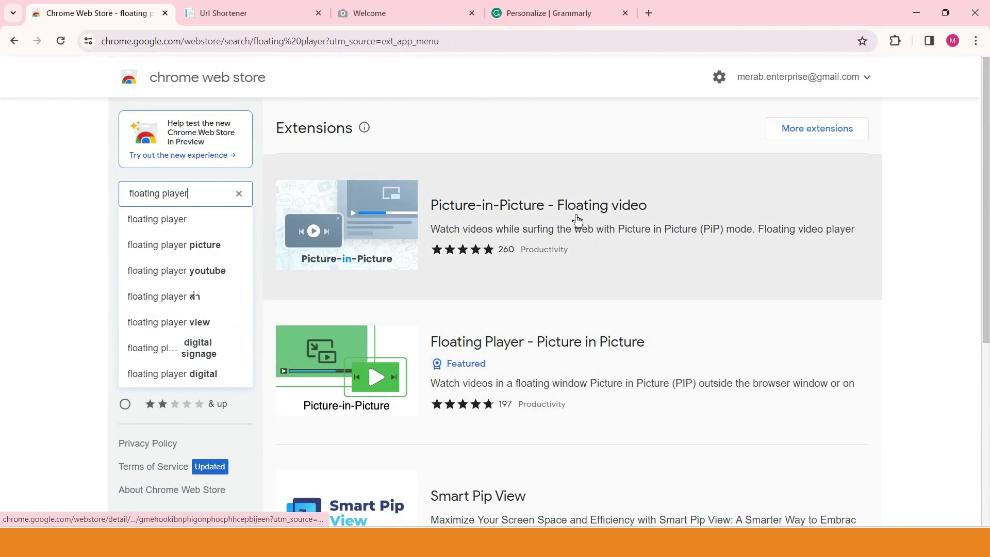
Open Picture-in-Picture - Floating video and add the extension to Chrome.
left_click(541, 210)
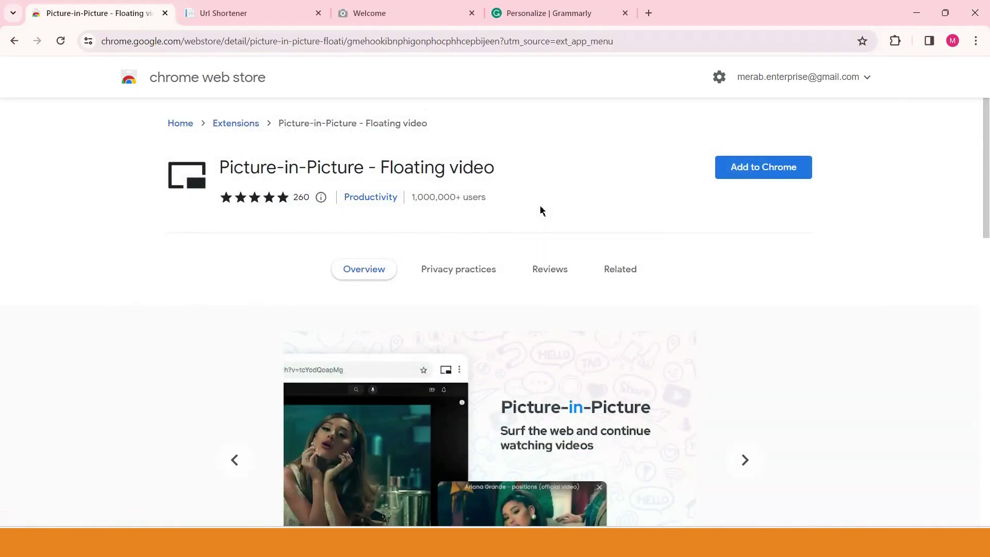
left_click(756, 178)
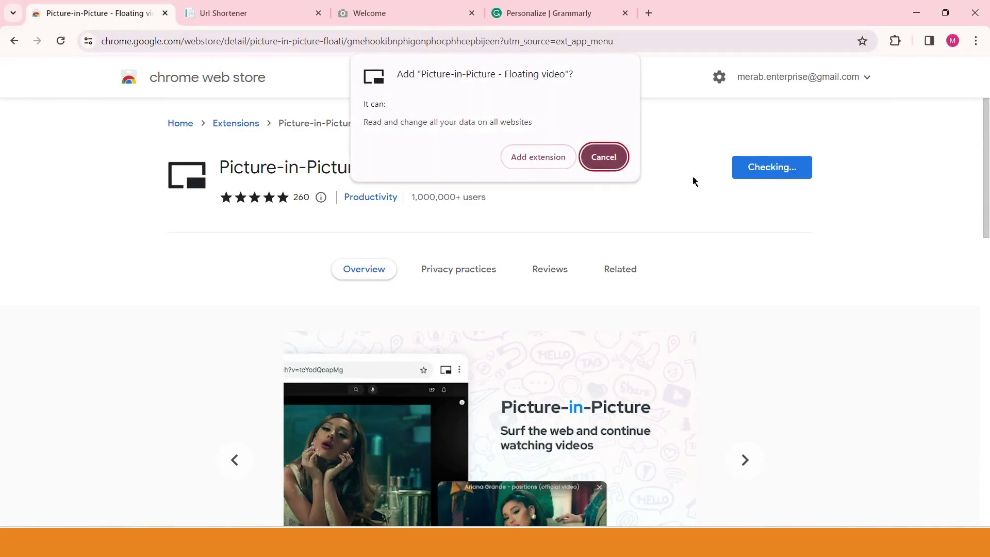
left_click(548, 160)
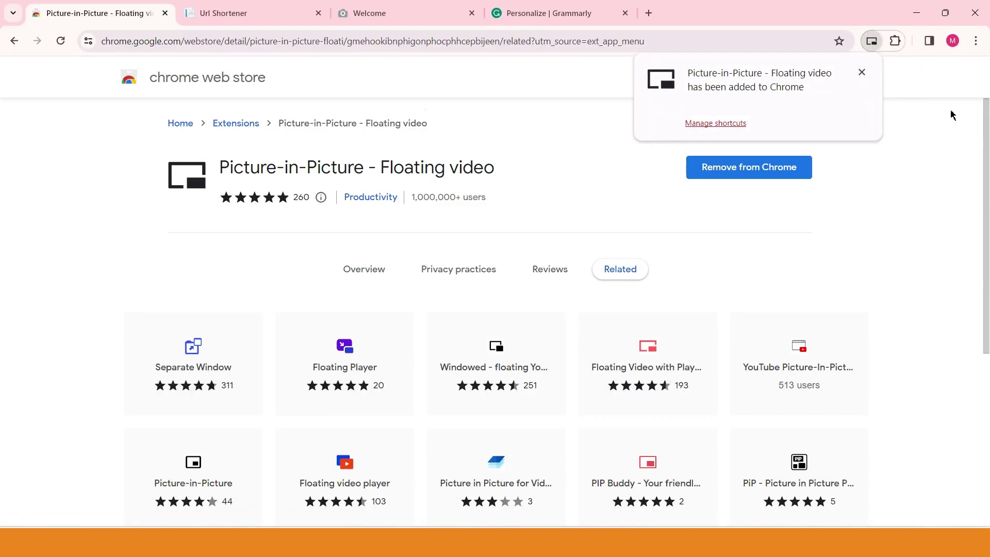
Search the Chrome Web Store for 'chatgpt' extensions.
left_click(135, 87)
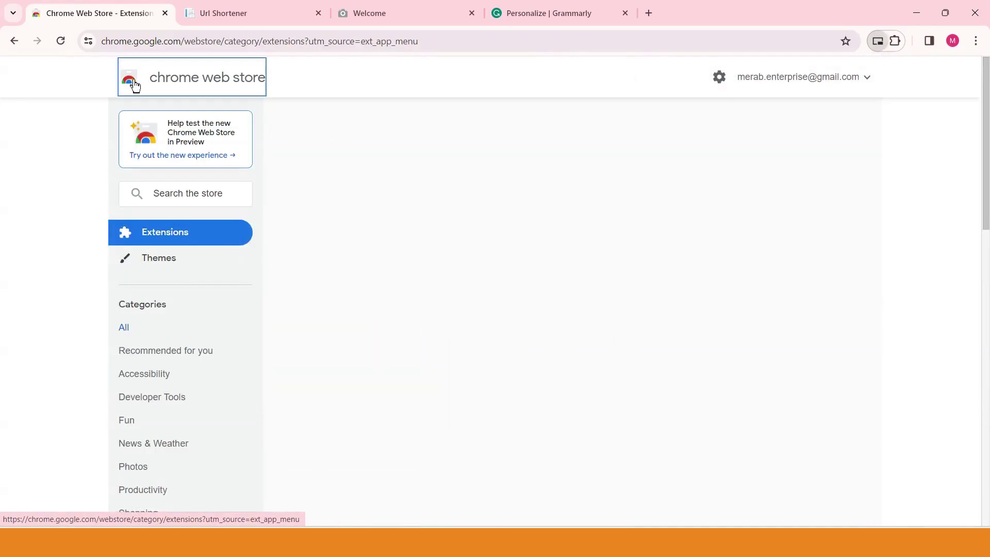
type("chatgpt")
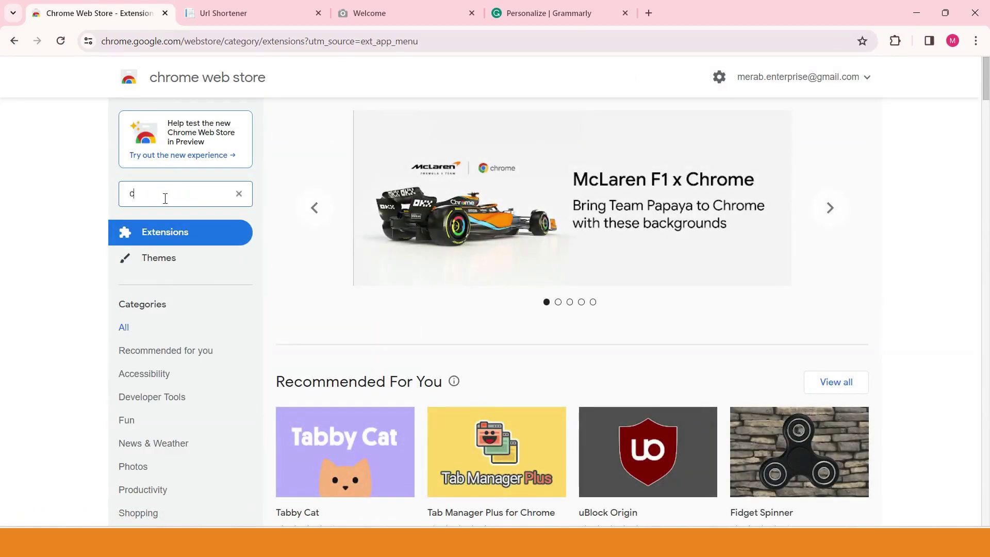
key("Return")
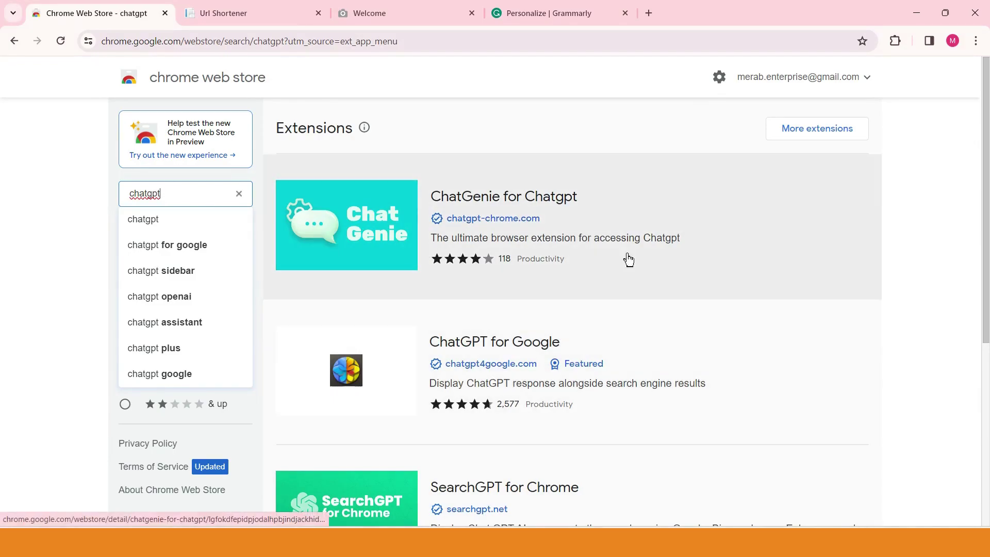
scroll(622, 294, "down", 1)
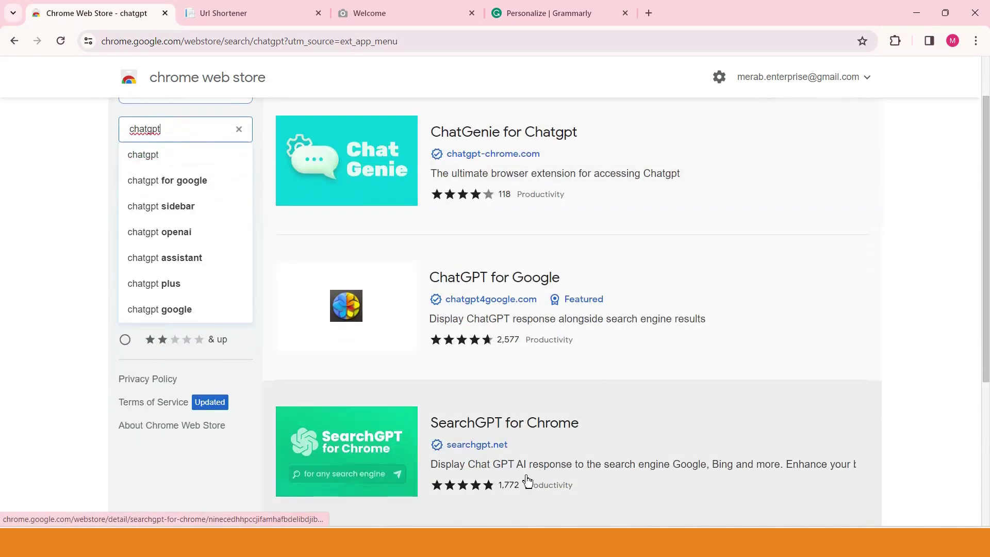
Add SearchGPT for Chrome to the browser and dismiss its sign-in popup.
left_click(500, 435)
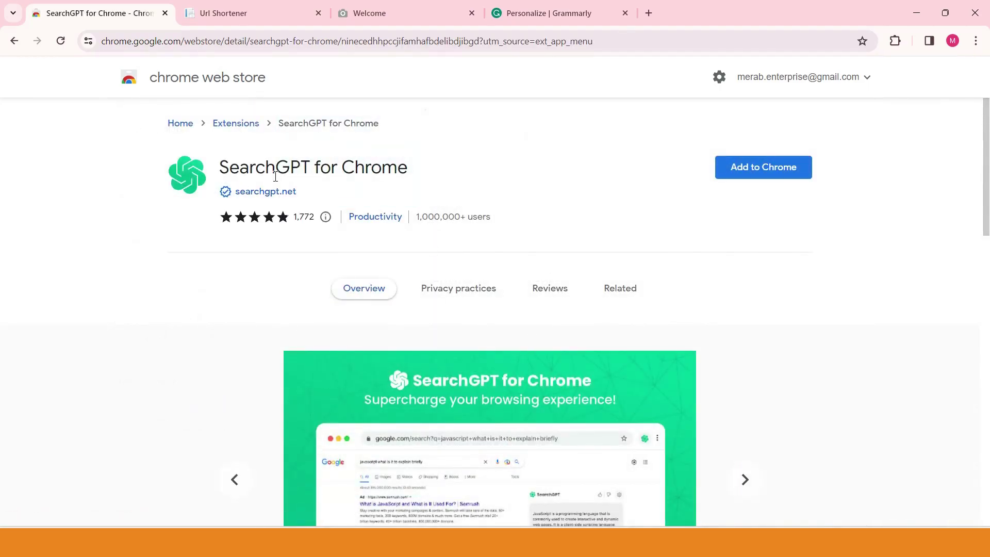
left_click(805, 174)
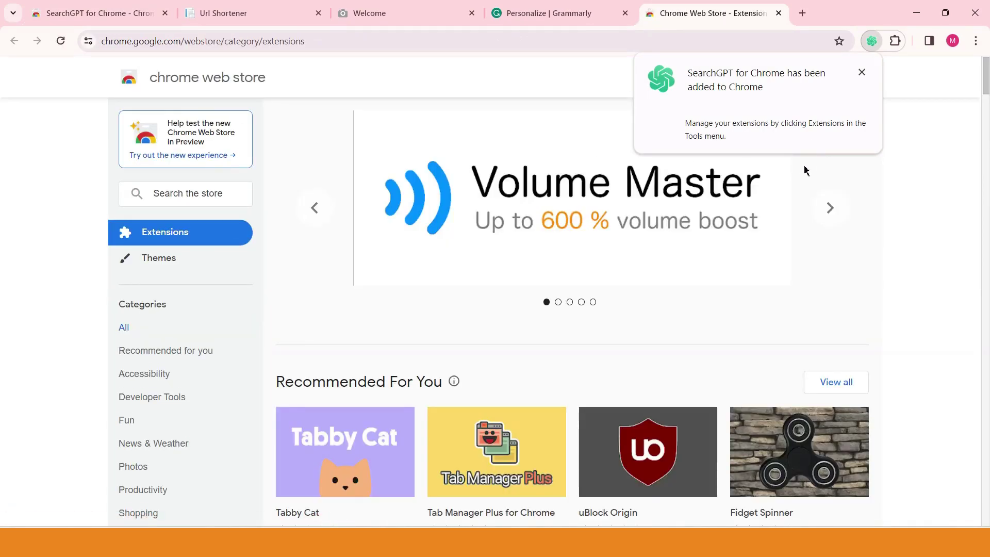
left_click(872, 41)
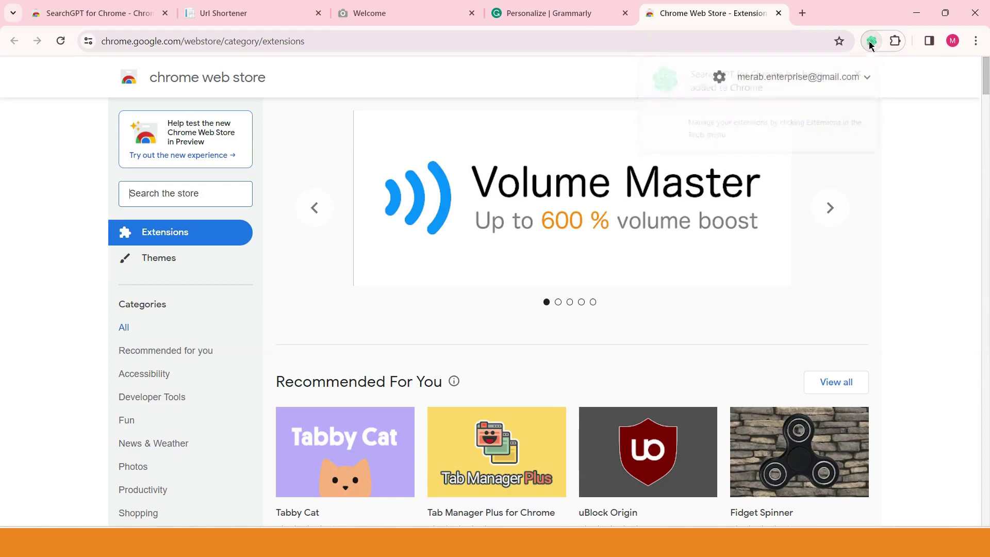
left_click(913, 82)
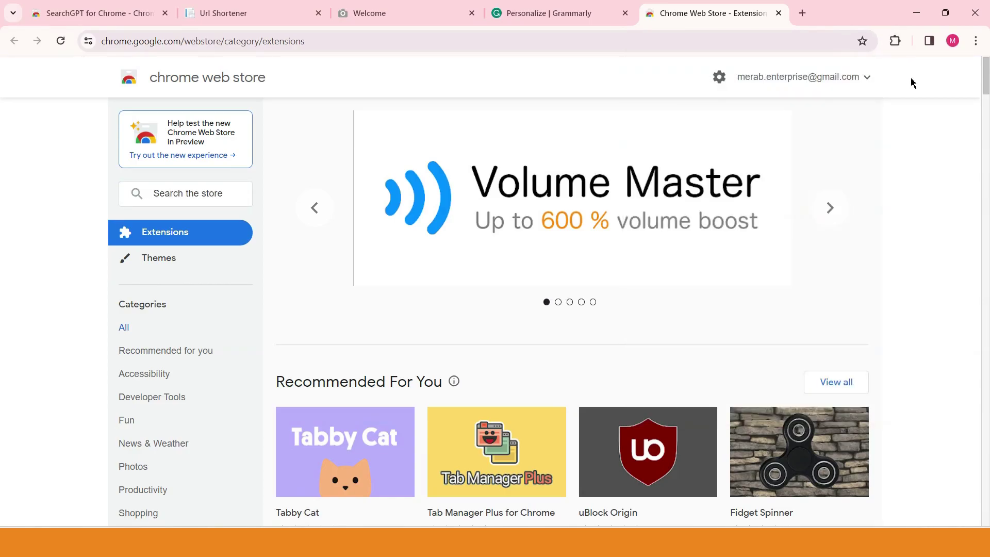
Close the Url Shortener, Welcome, Grammarly and extra Chrome Web Store tabs.
left_click(318, 13)
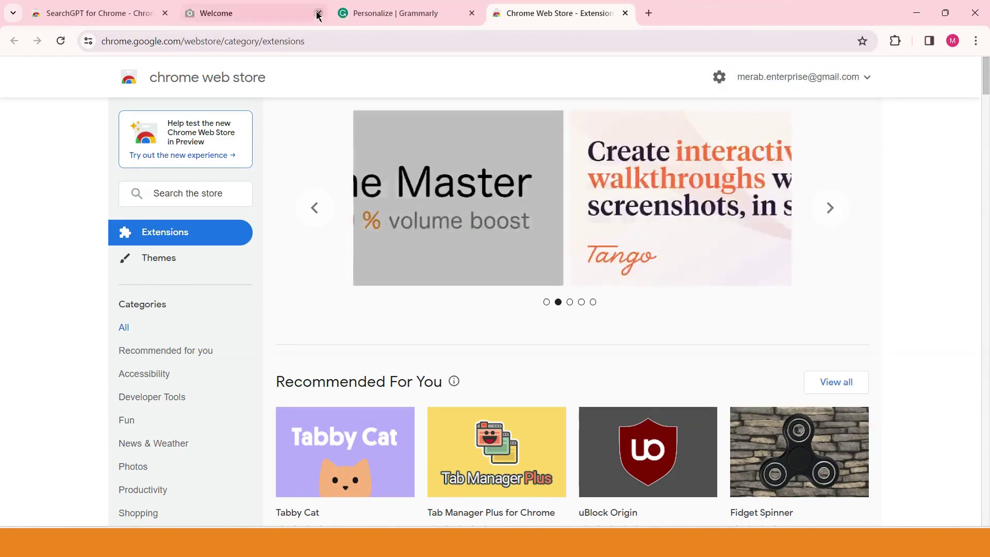
left_click(318, 13)
left_click(317, 13)
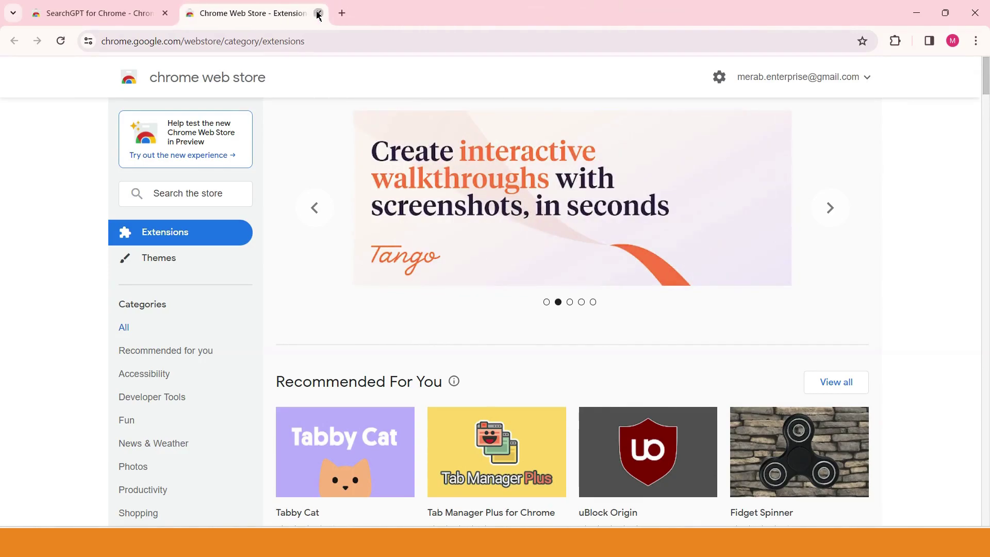
left_click(317, 13)
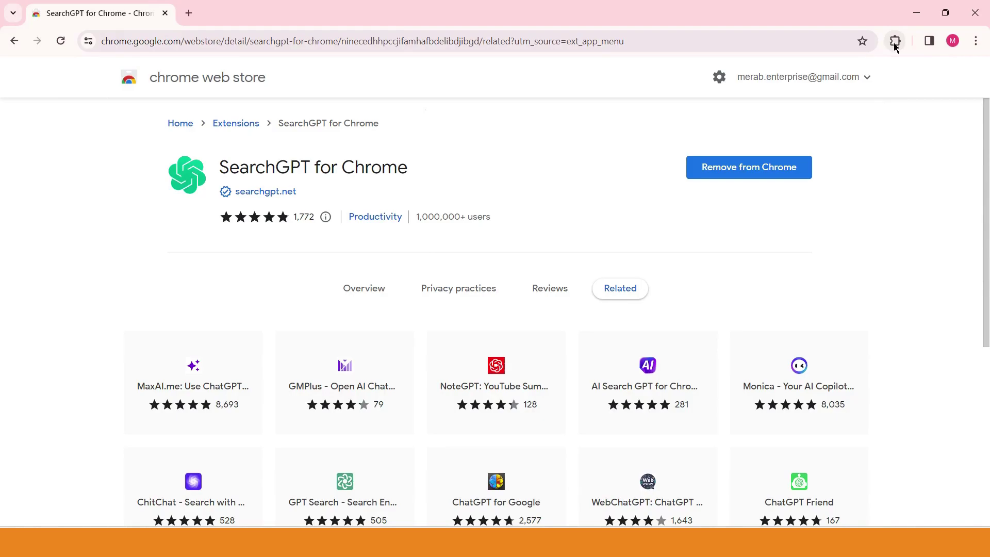
Pin GoFullPage, Grammarly, Picture-in-Picture, SearchGPT and Url Shortener to the toolbar.
left_click(896, 44)
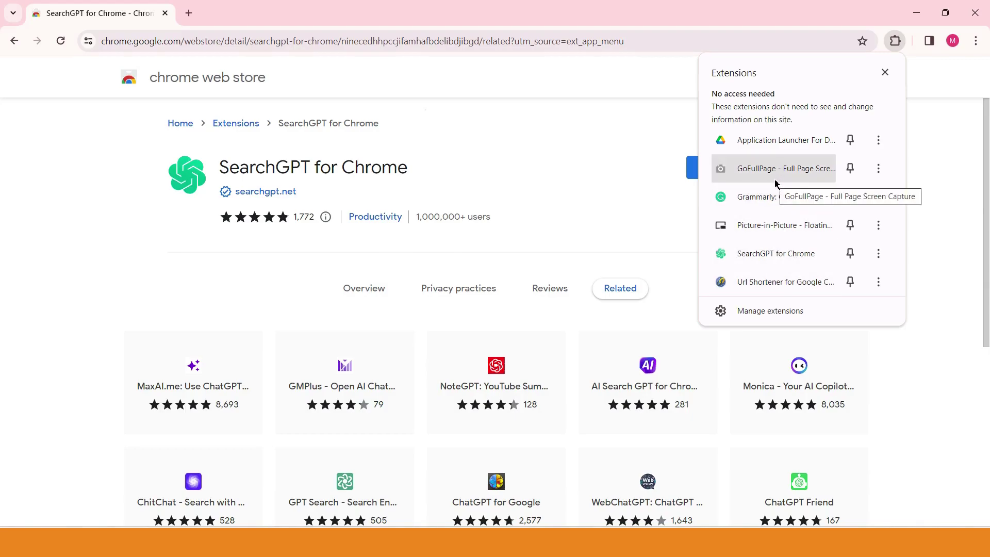
left_click(850, 171)
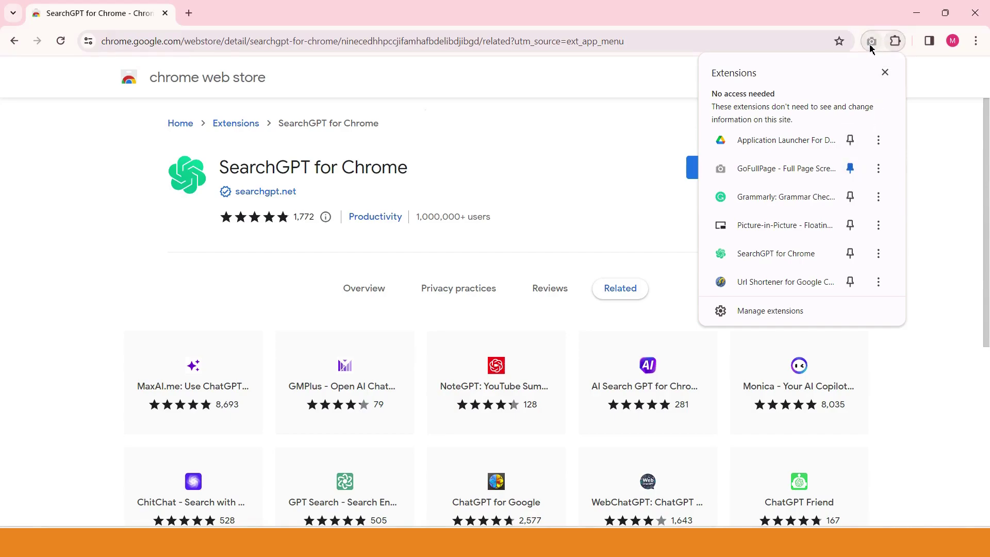
left_click(851, 198)
left_click(851, 225)
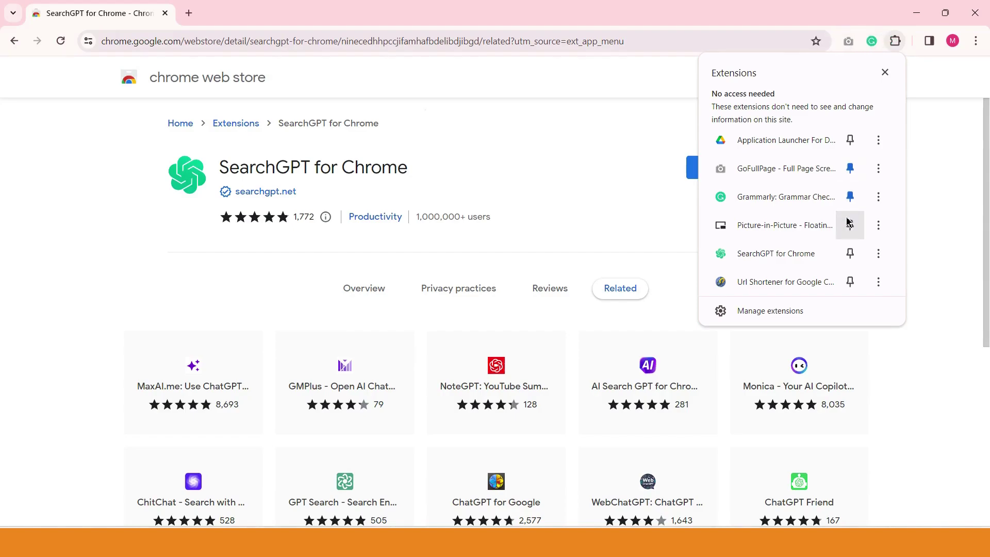
left_click(850, 254)
left_click(850, 281)
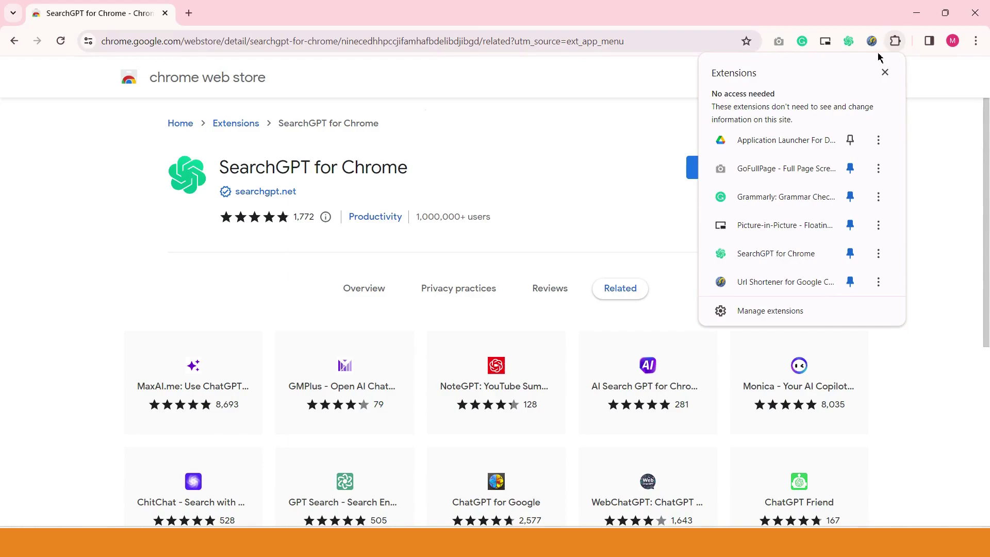
left_click(885, 73)
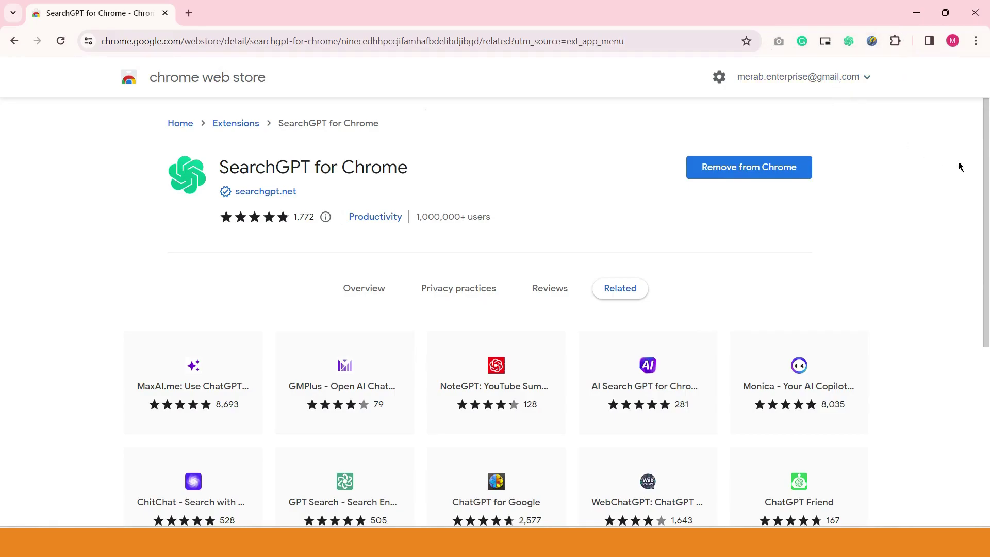
Open the GoFullPage extension and dismiss its welcome message.
left_click(778, 43)
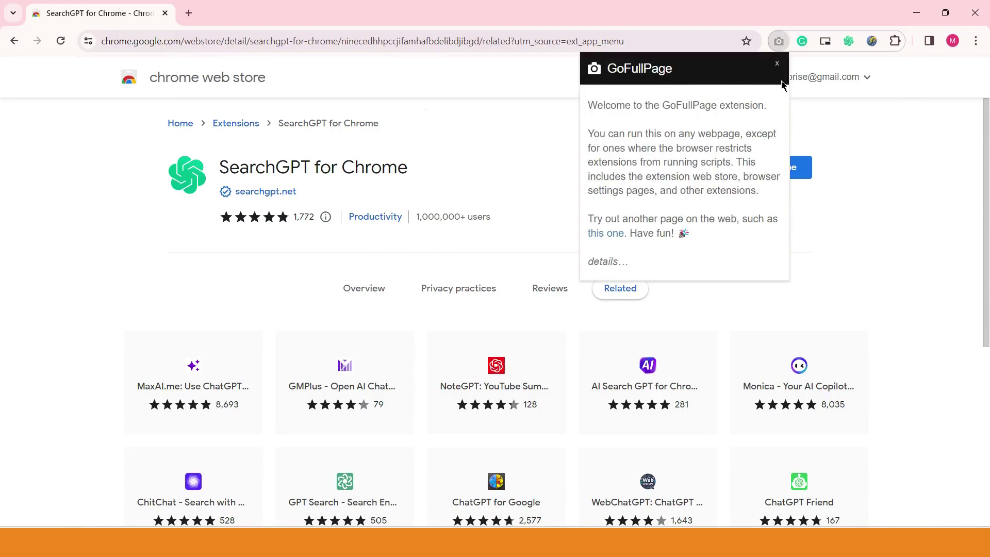
left_click(777, 63)
left_click(779, 42)
Replace the SearchGPT store tab with a new tab and capture it using GoFullPage.
left_click(189, 12)
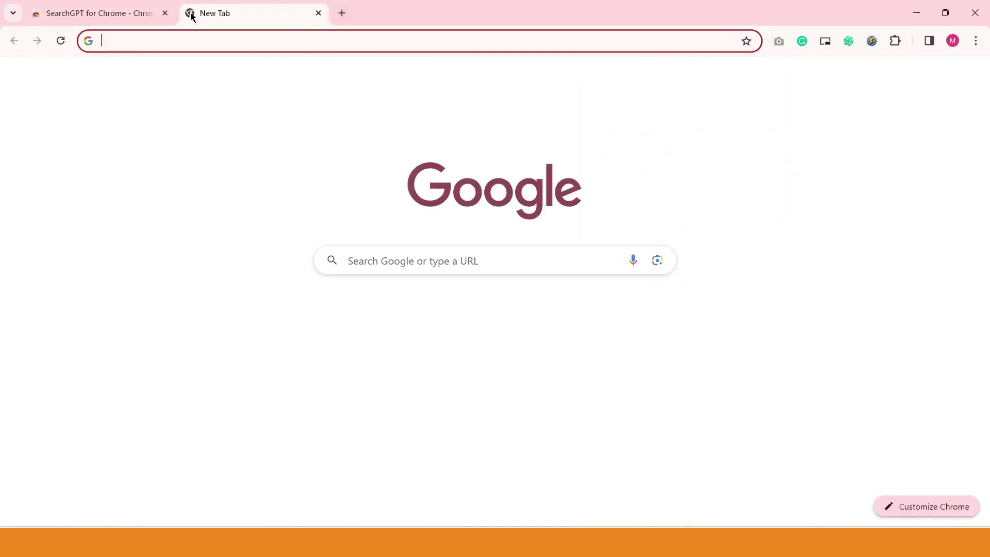
left_click(165, 12)
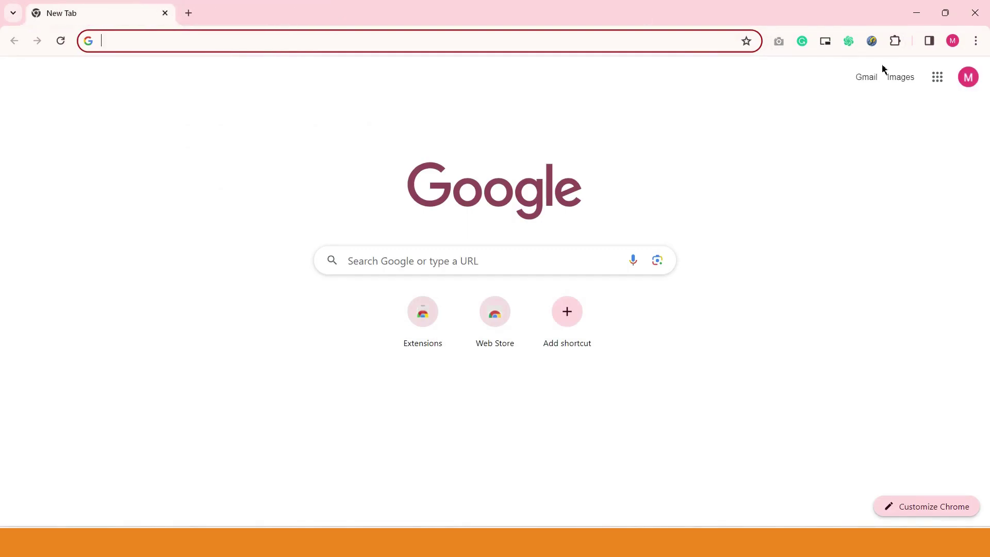
left_click(778, 41)
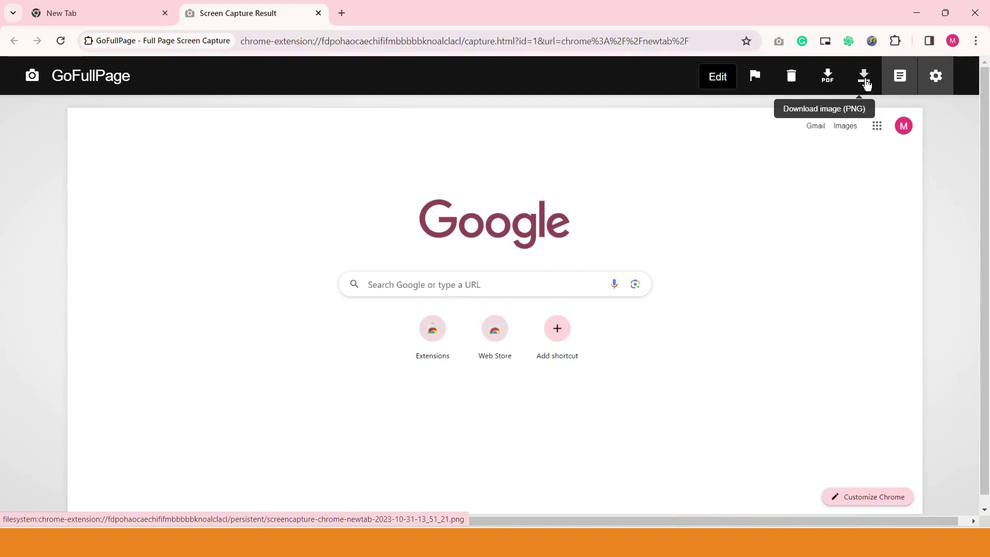
left_click(126, 17)
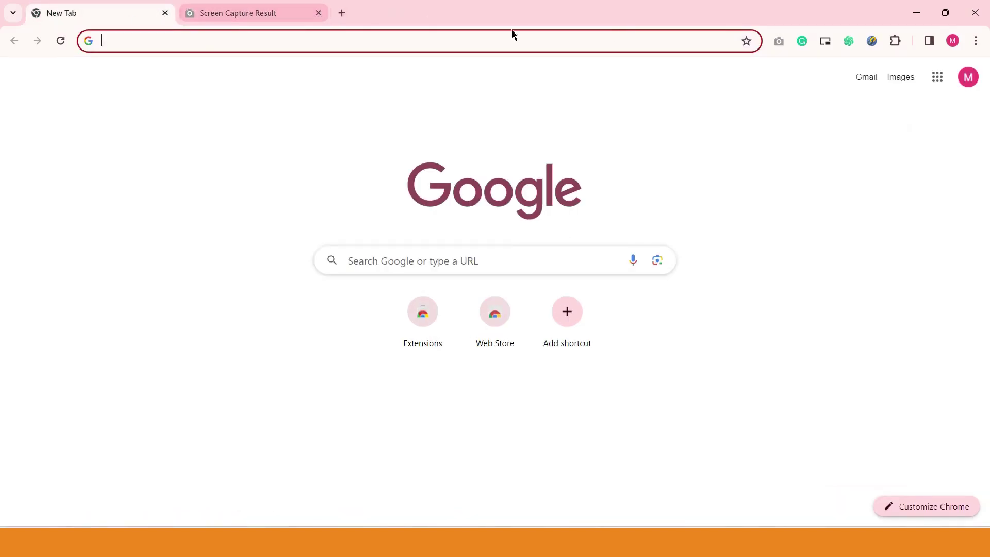
Open Grammarly sign-up from its icon, skip the questionnaire, and close the capture and My Grammarly tabs.
left_click(802, 45)
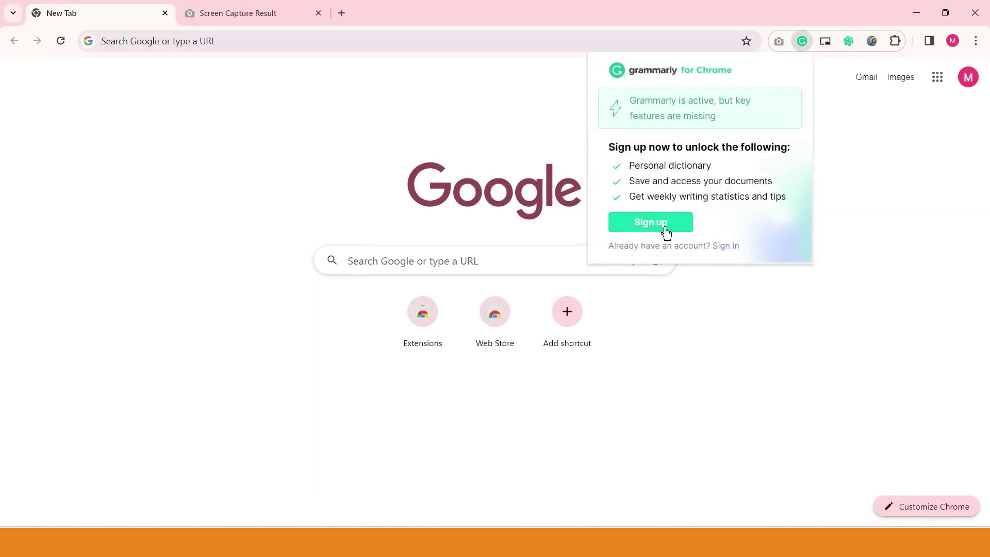
left_click(667, 233)
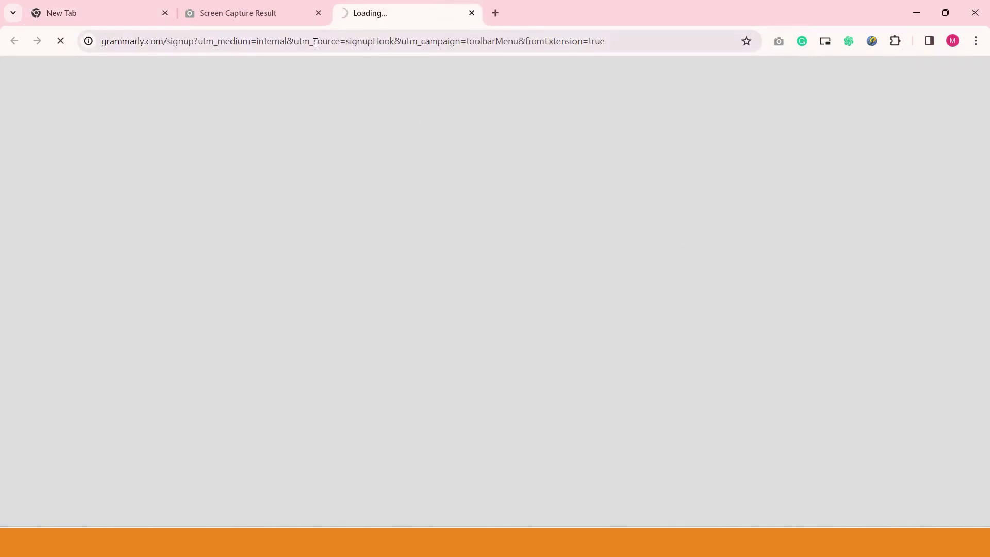
left_click(318, 13)
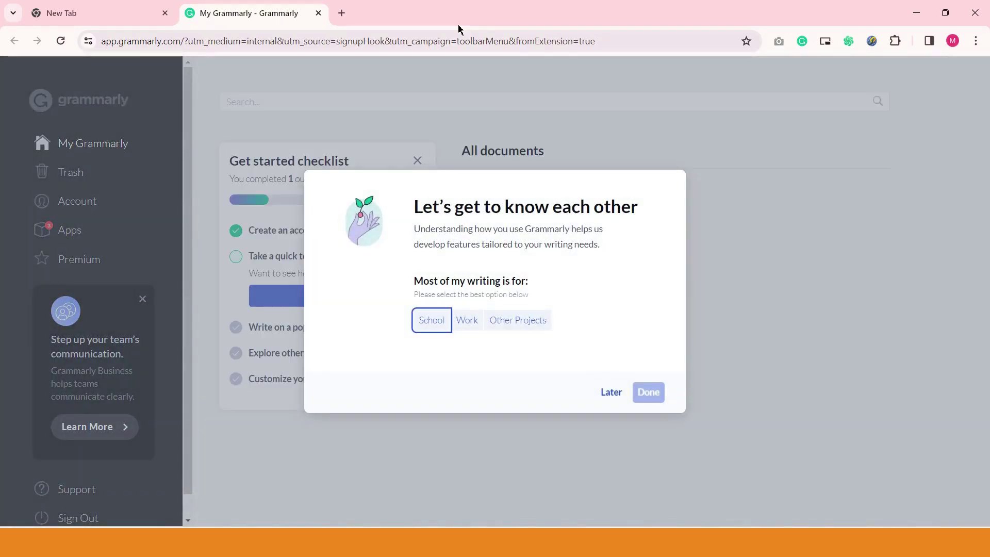
left_click(618, 392)
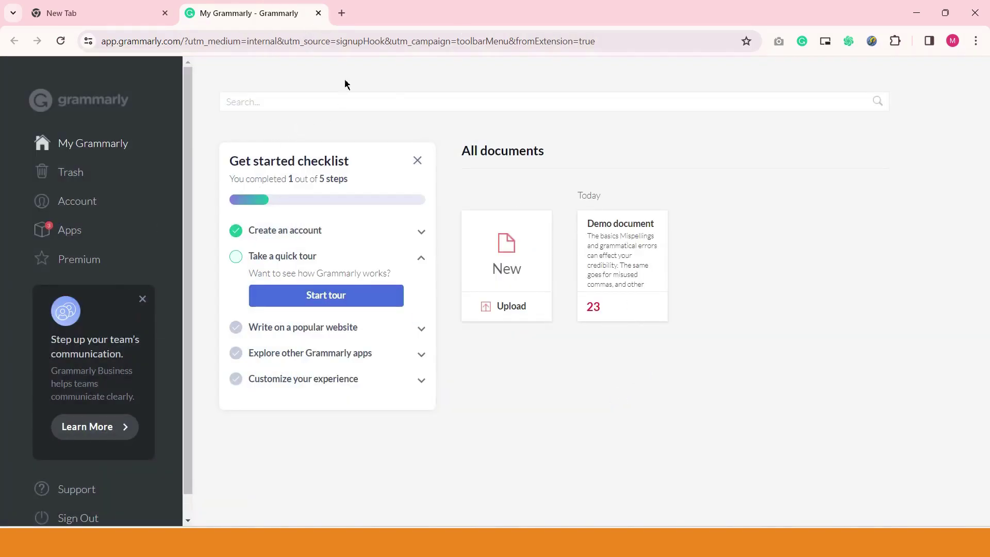
left_click(318, 13)
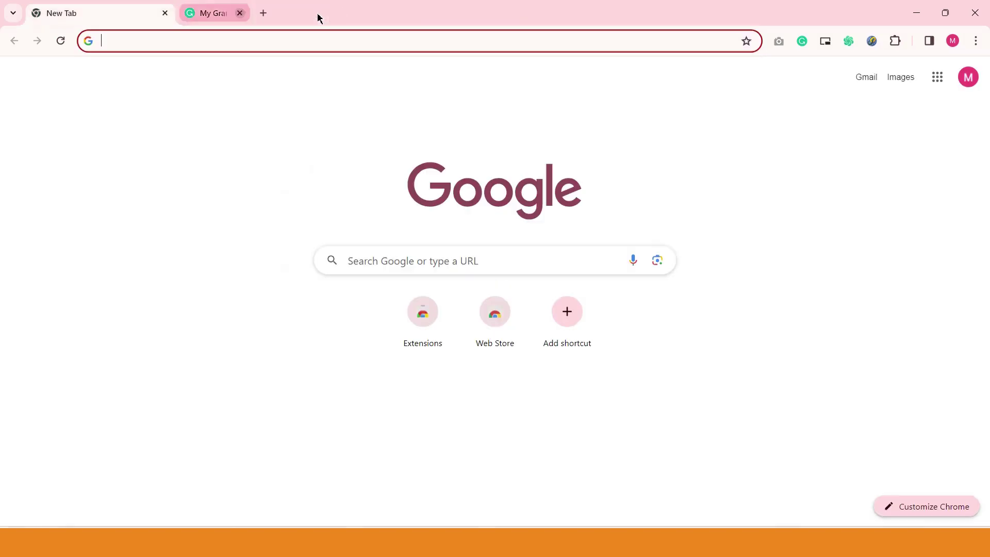
Search Google for 'youtube' from the address bar.
left_click(825, 42)
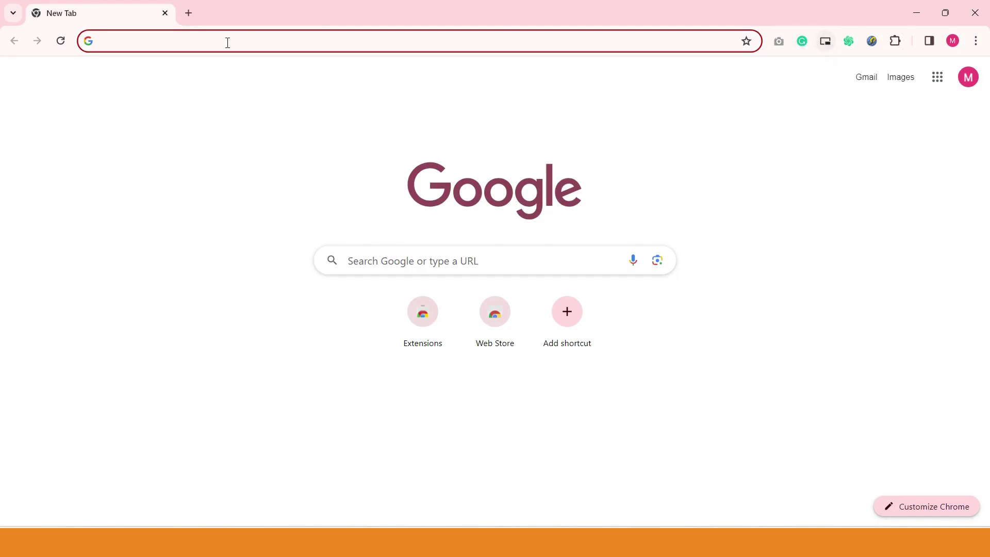
left_click(195, 40)
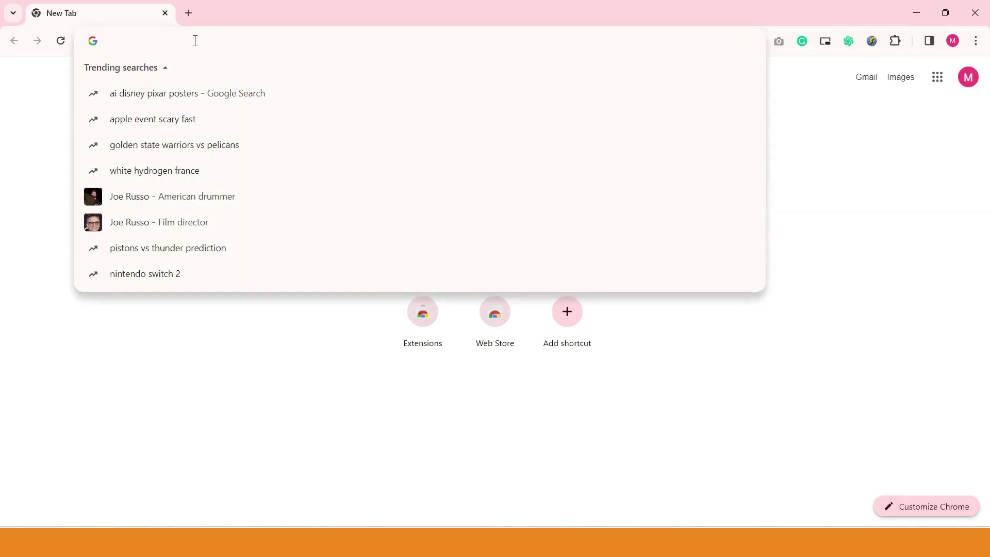
type("youtube")
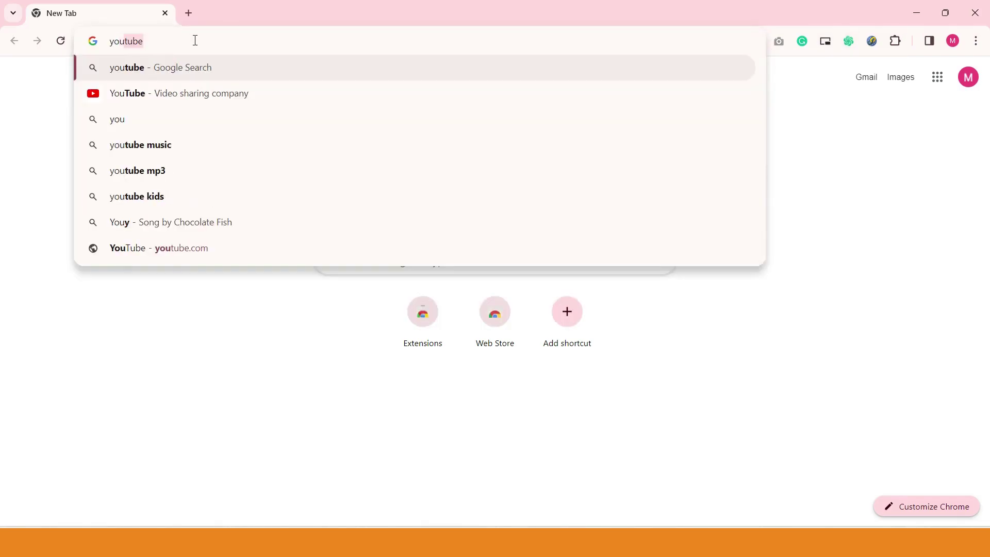
key("Down")
key("Return")
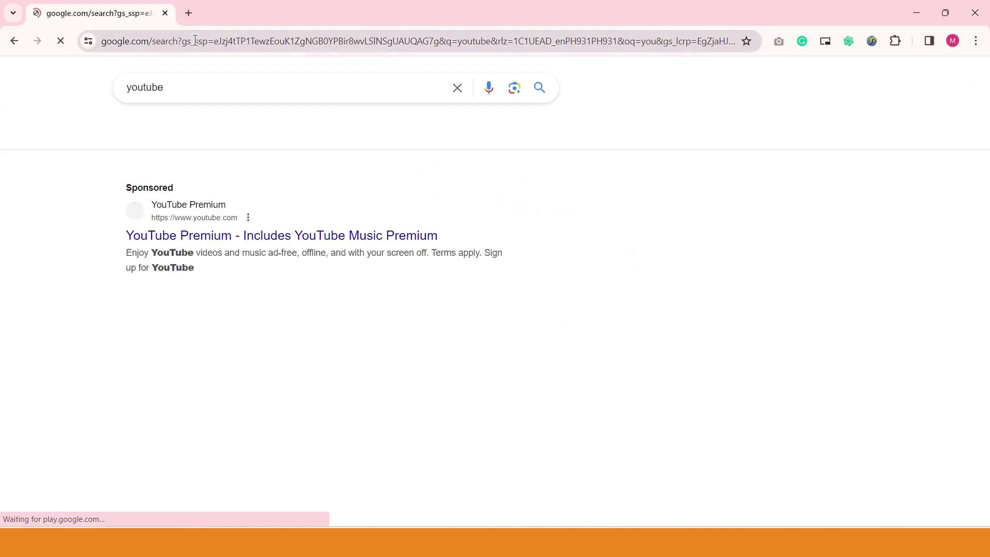
Back out of the YouTube Premium ad and open the YouTube: Home result.
left_click(193, 215)
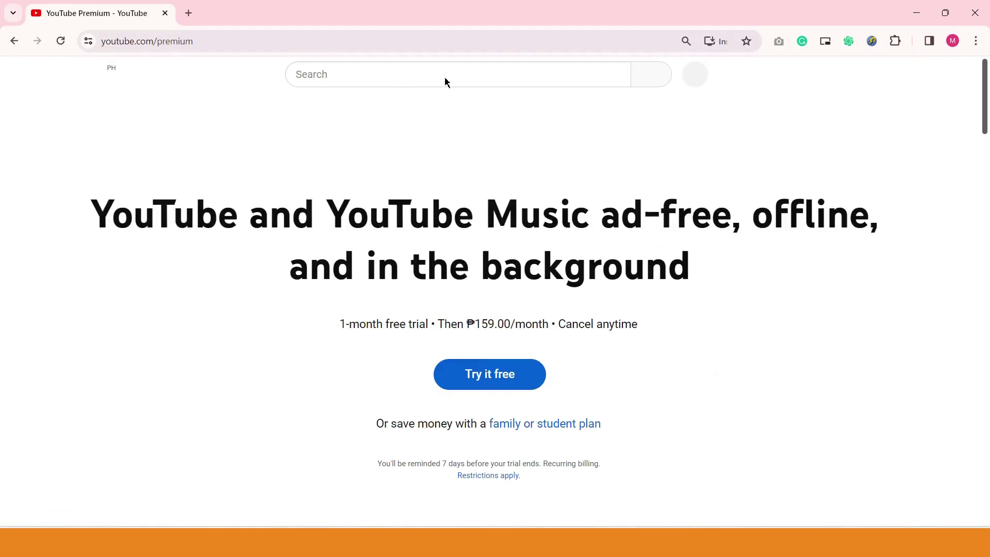
left_click(14, 41)
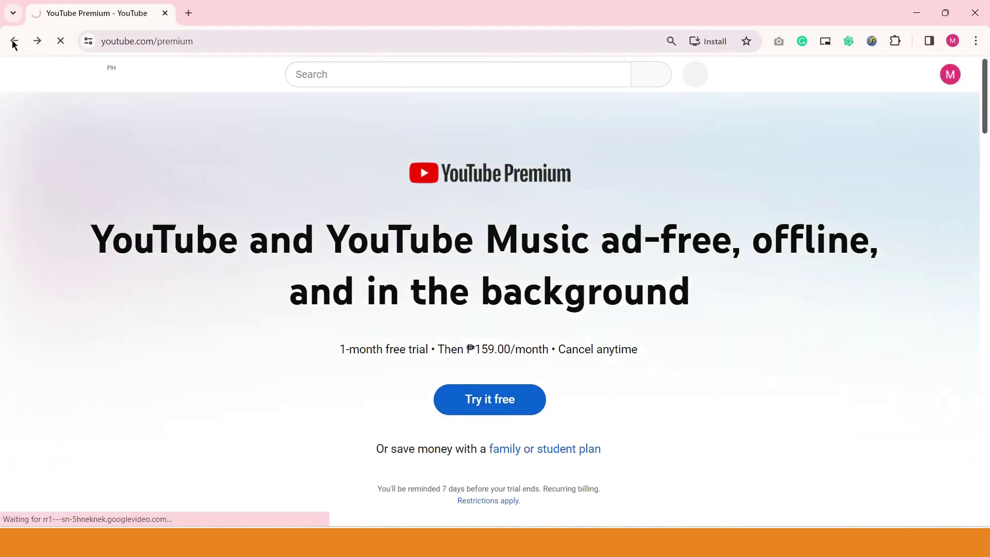
scroll(245, 331, "down", 5)
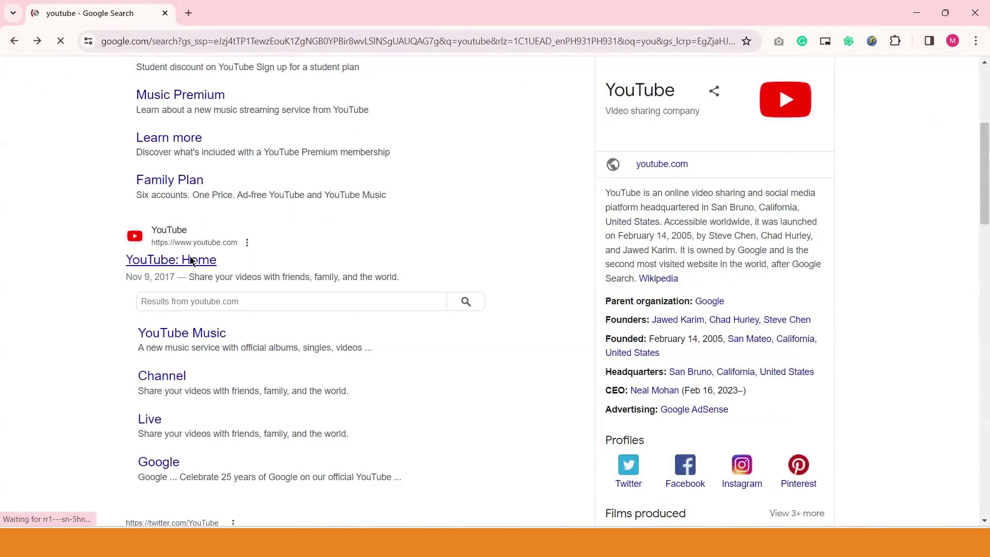
left_click(197, 260)
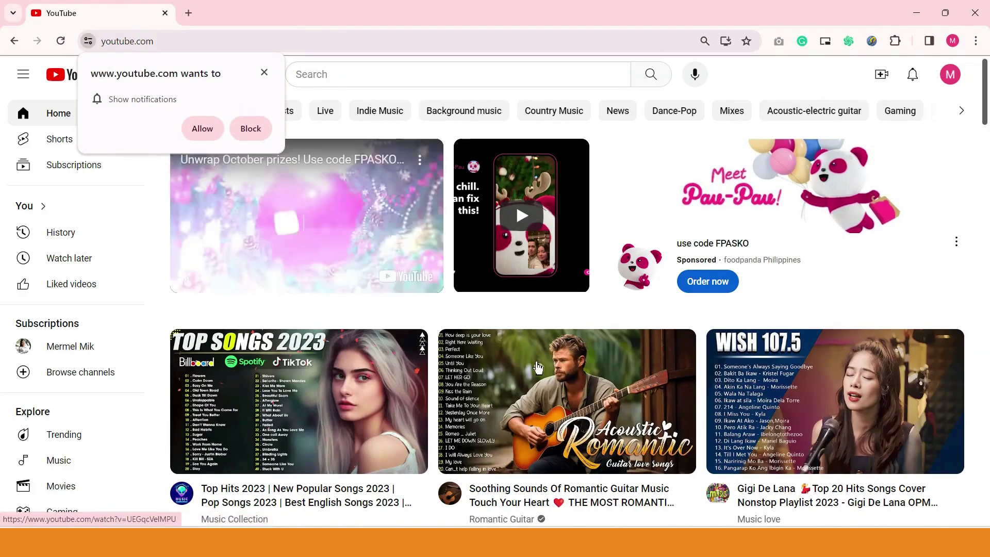
Play the Zürich travel video from the YouTube home feed.
scroll(289, 433, "down", 4)
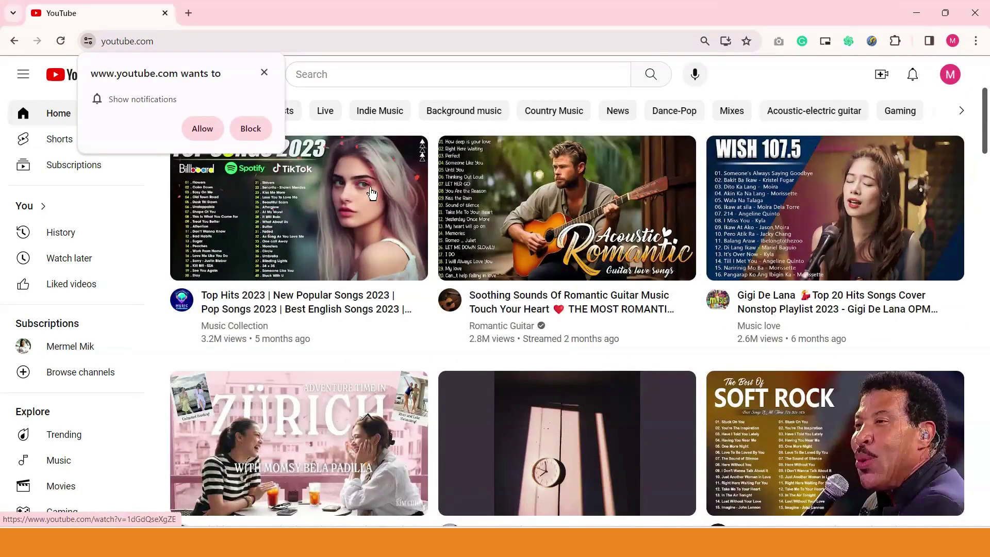
scroll(370, 193, "down", 5)
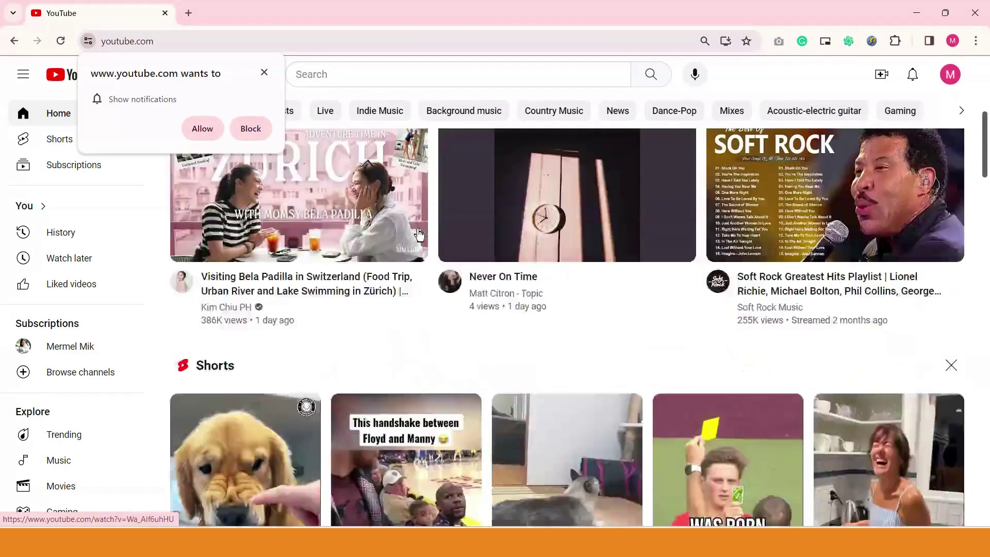
scroll(419, 235, "down", 3)
scroll(419, 235, "up", 7)
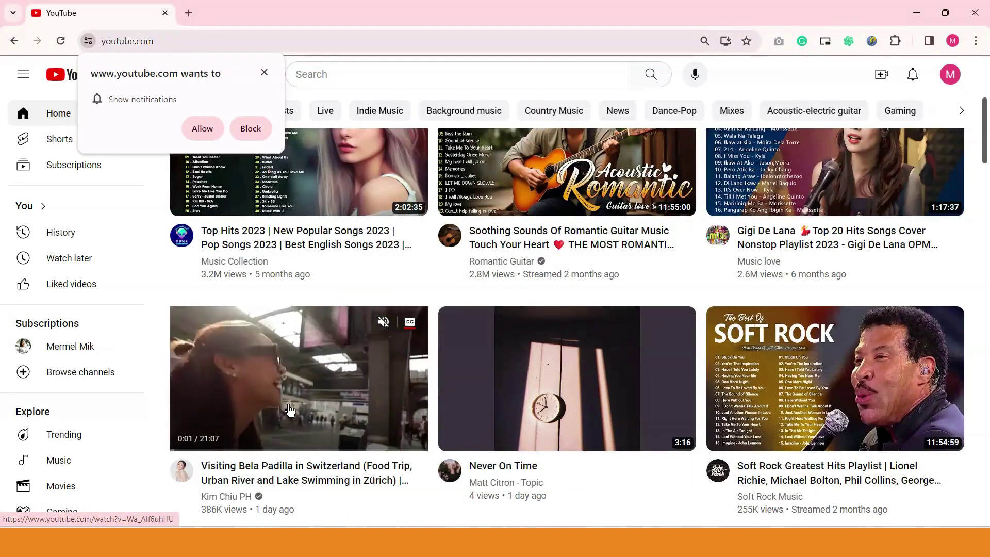
left_click(302, 380)
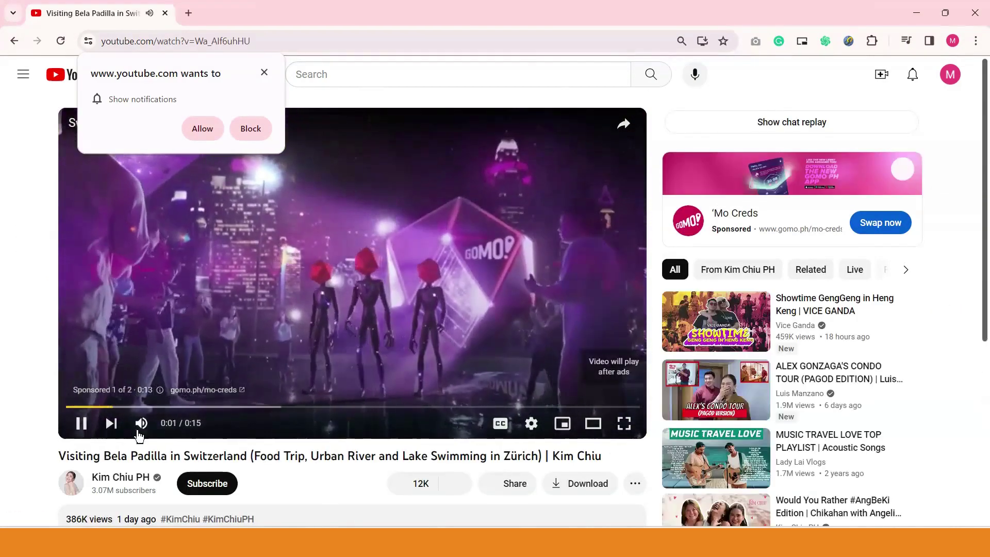
Mute the video, block youtube.com notifications, and open a new blank tab.
left_click(141, 423)
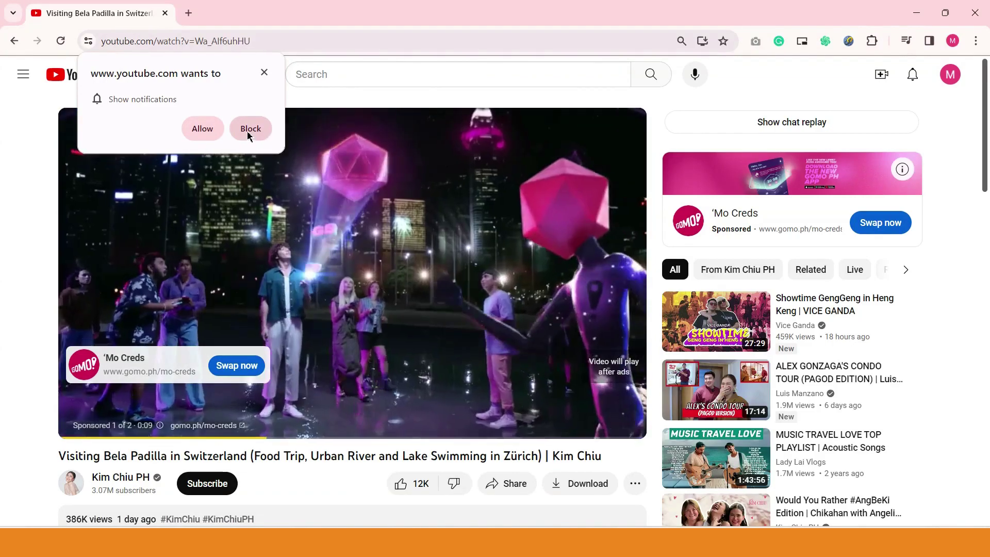
left_click(251, 129)
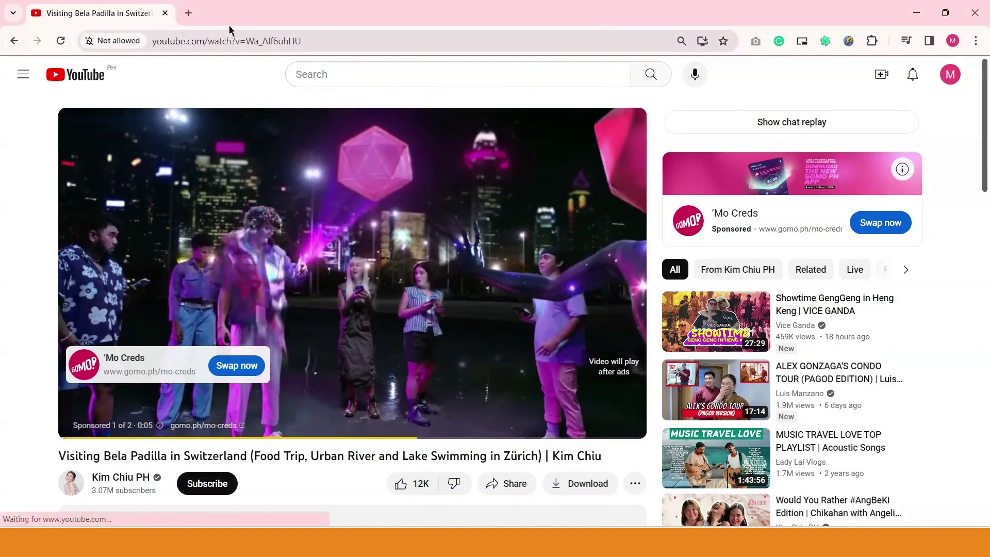
left_click(186, 13)
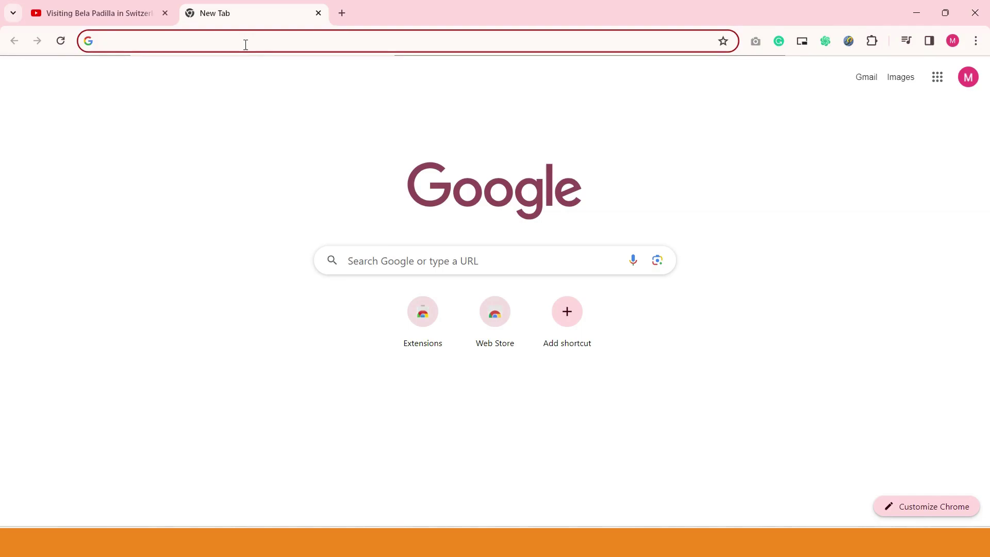
Search Google for 'facebook', then return to the Zürich video and decline YouTube Premium.
type("facebook")
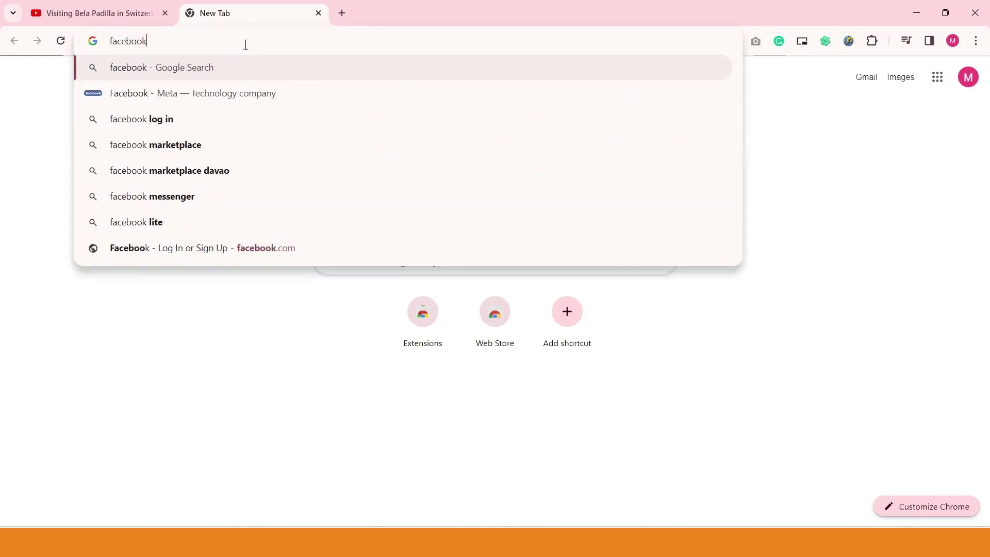
key("Return")
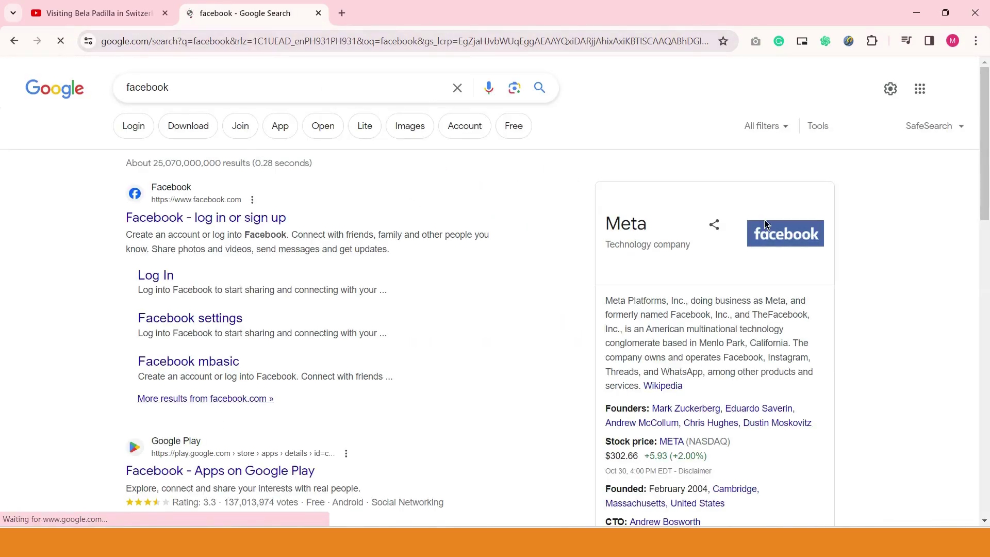
scroll(488, 300, "down", 2)
scroll(457, 313, "up", 2)
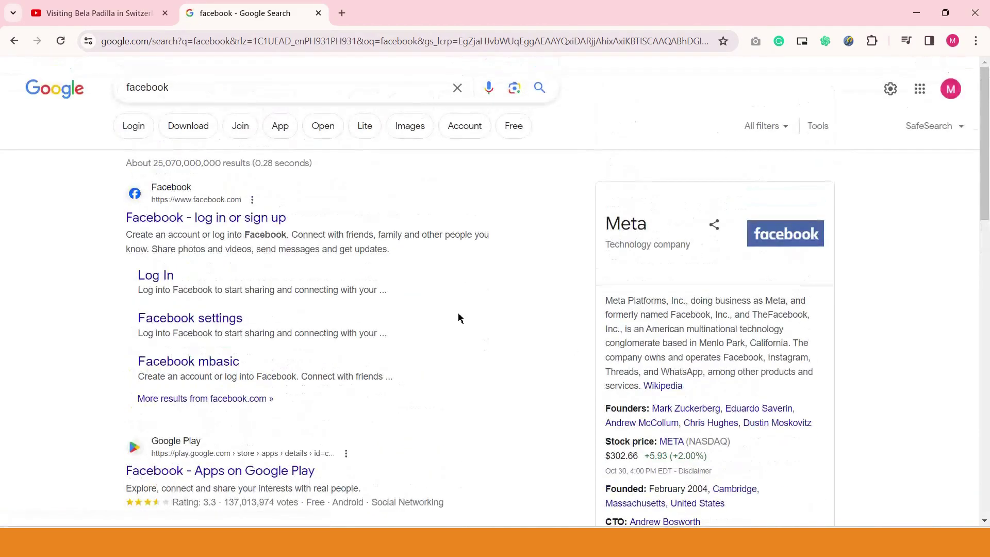
left_click(103, 13)
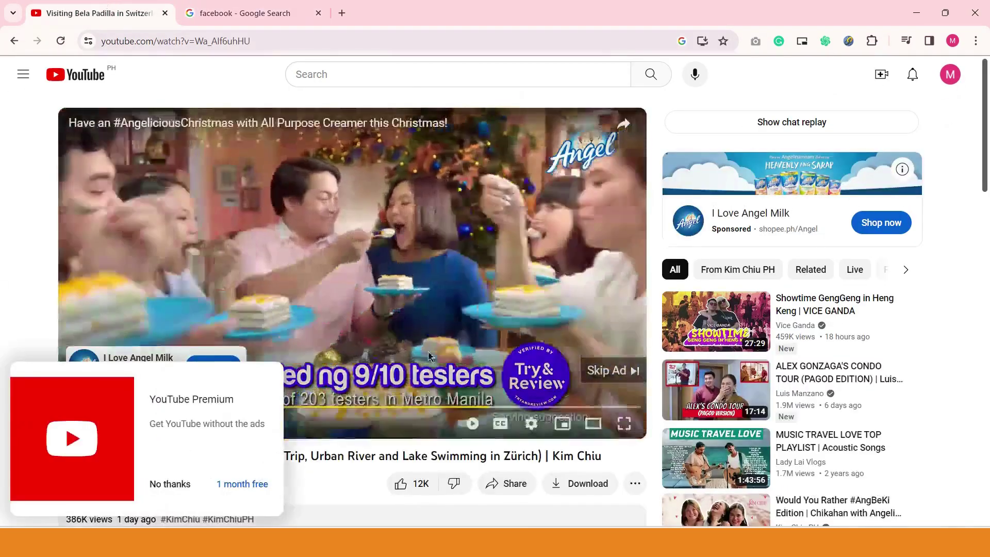
left_click(185, 492)
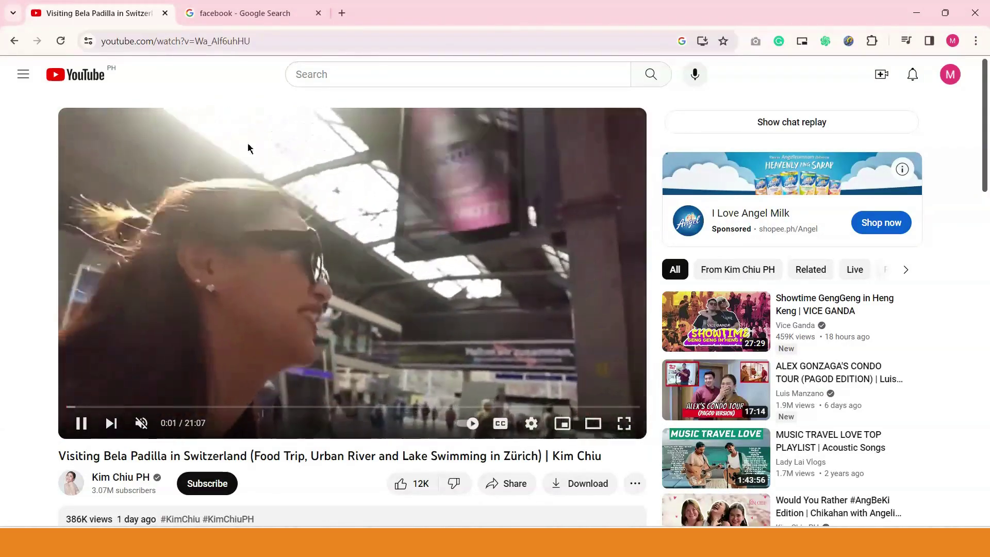
Pop the Zürich video into picture-in-picture and open three extra blank tabs.
left_click(803, 45)
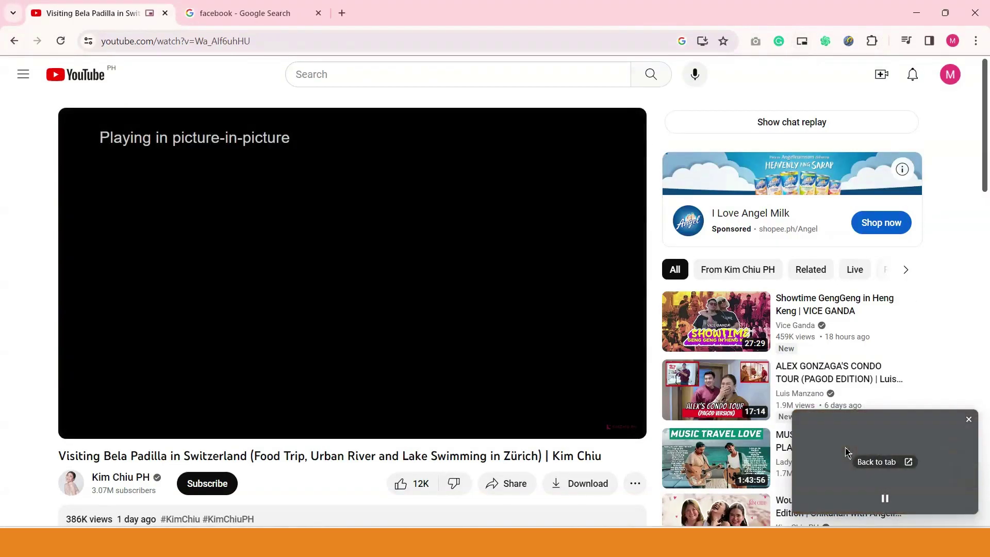
left_click(283, 5)
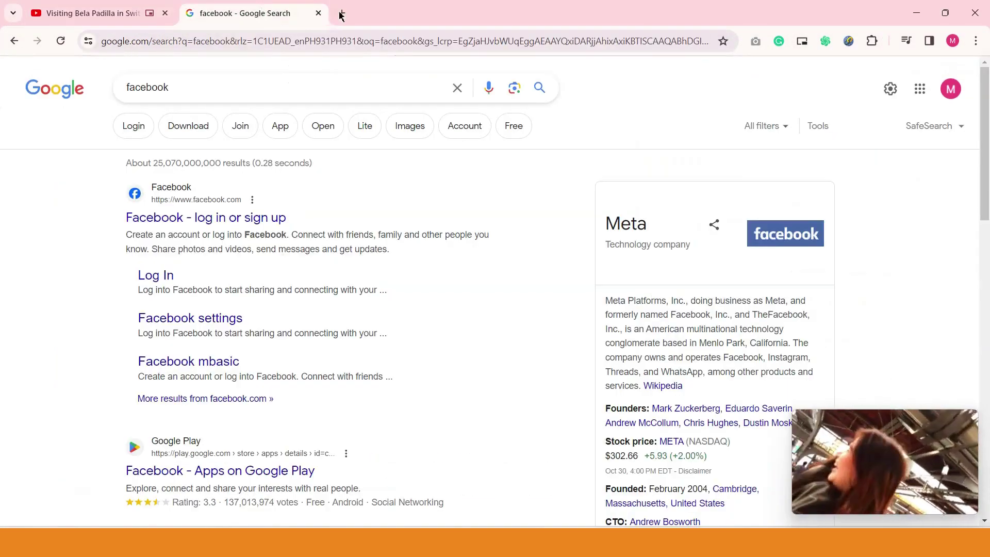
left_click(341, 13)
left_click(495, 13)
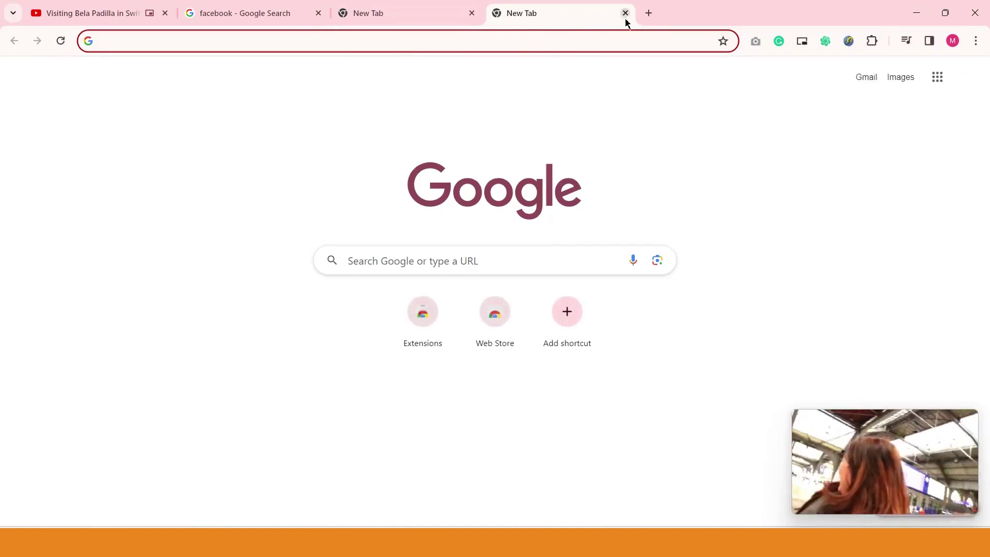
left_click(646, 14)
Resize and reposition the floating video, then close it from the facebook results tab.
left_click_drag(792, 410, 529, 251)
mouse_move(772, 369)
left_mouse_down()
mouse_move(645, 271)
mouse_move(327, 177)
mouse_move(780, 315)
mouse_move(774, 367)
left_mouse_up()
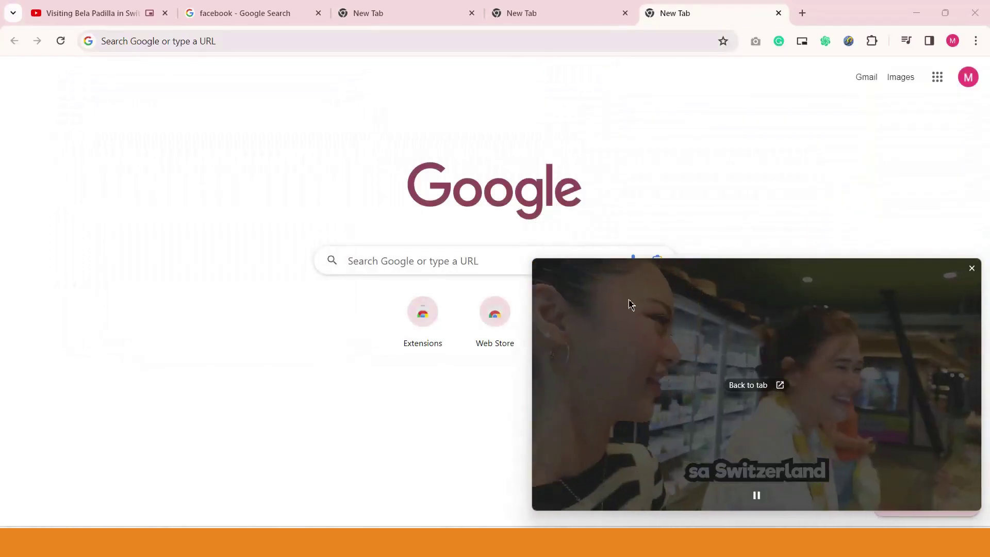
left_click_drag(534, 260, 772, 445)
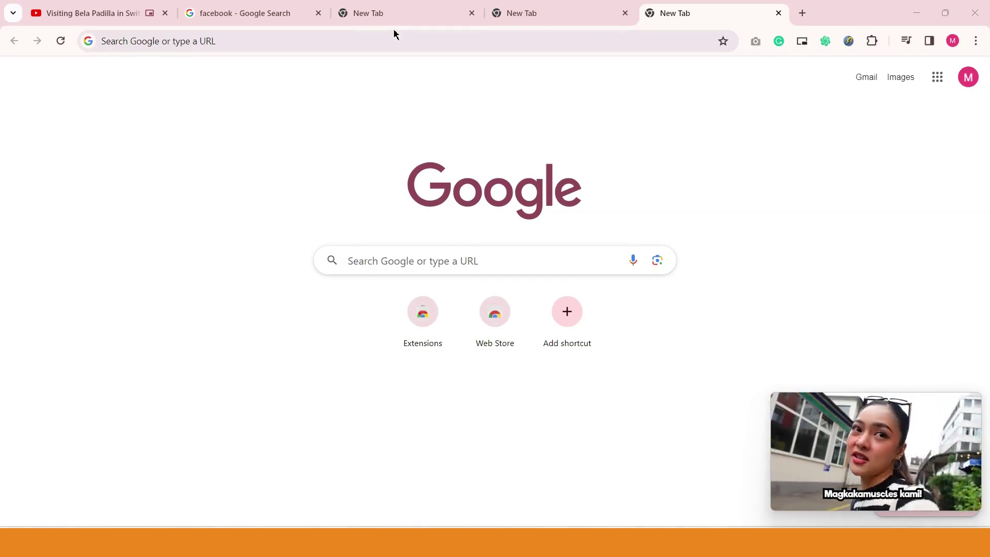
left_click(323, 15)
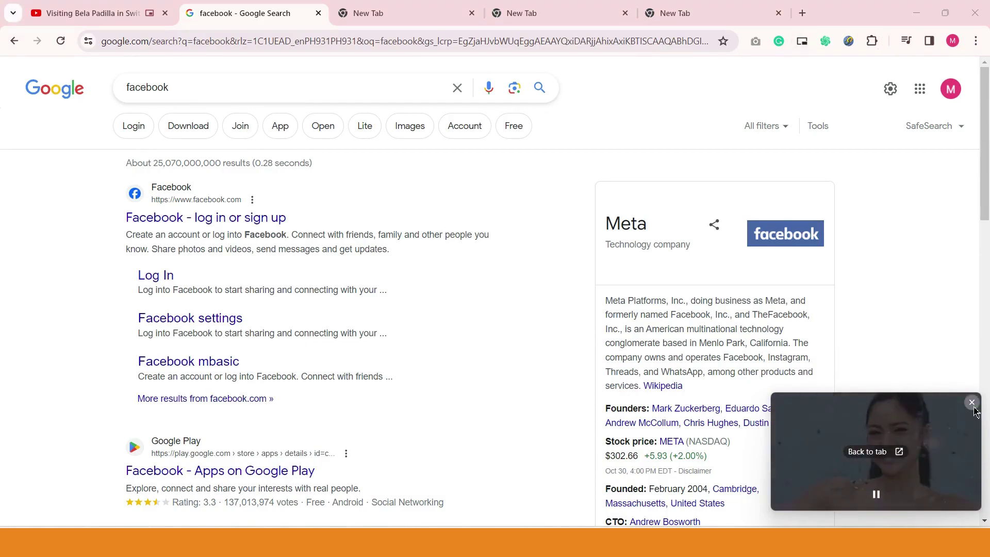
left_click(972, 402)
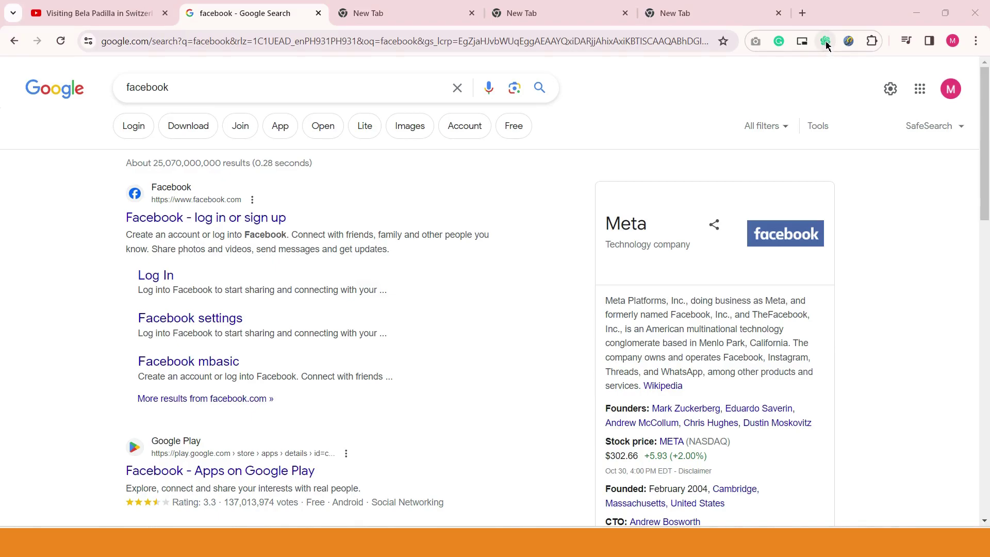
Sign in to ChatGPT with the Google account via the SearchGPT extension link.
left_click(826, 41)
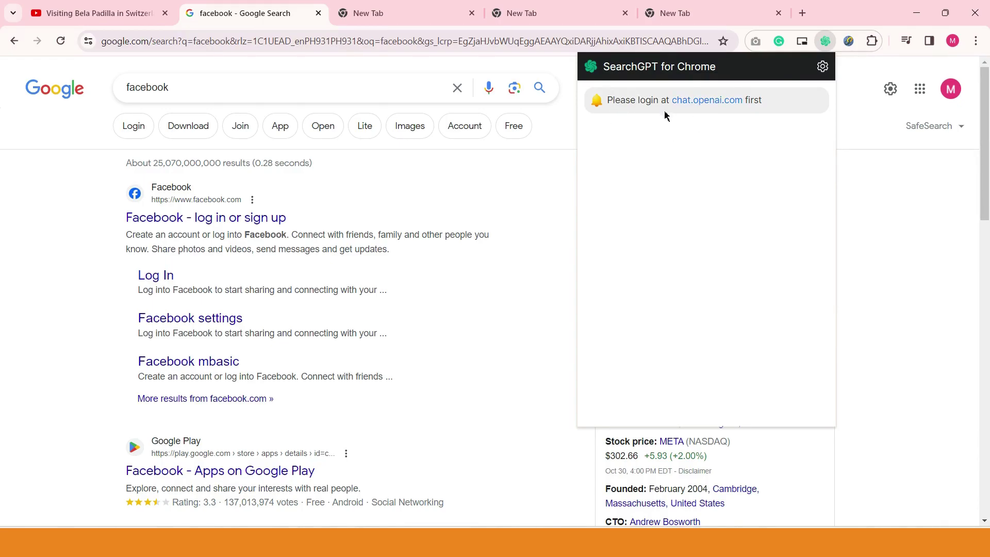
left_click(706, 101)
left_click(743, 273)
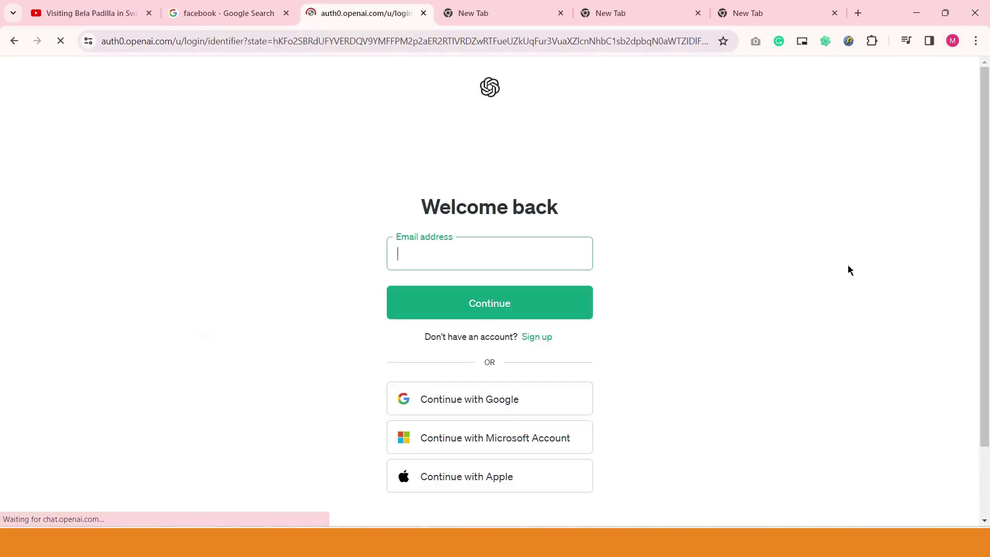
left_click(551, 414)
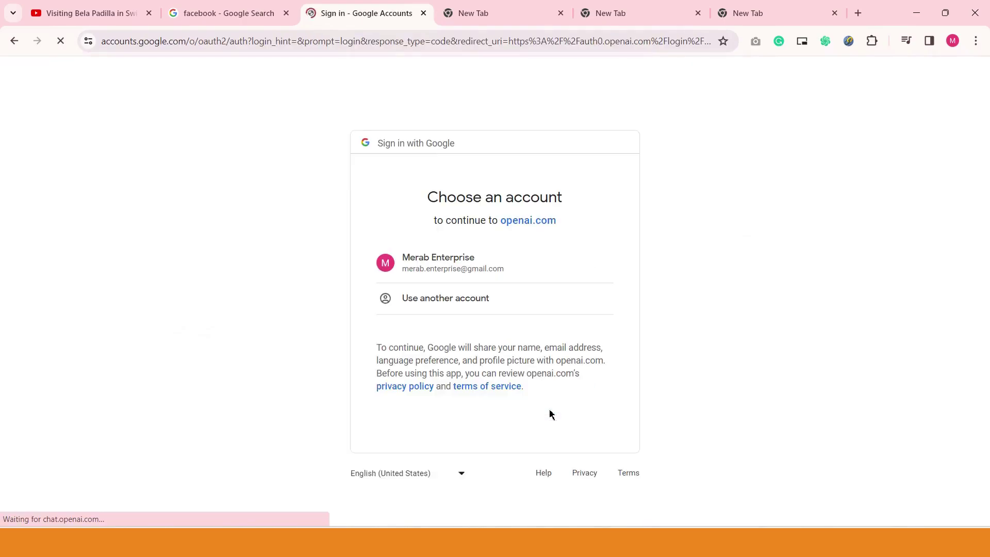
left_click(472, 268)
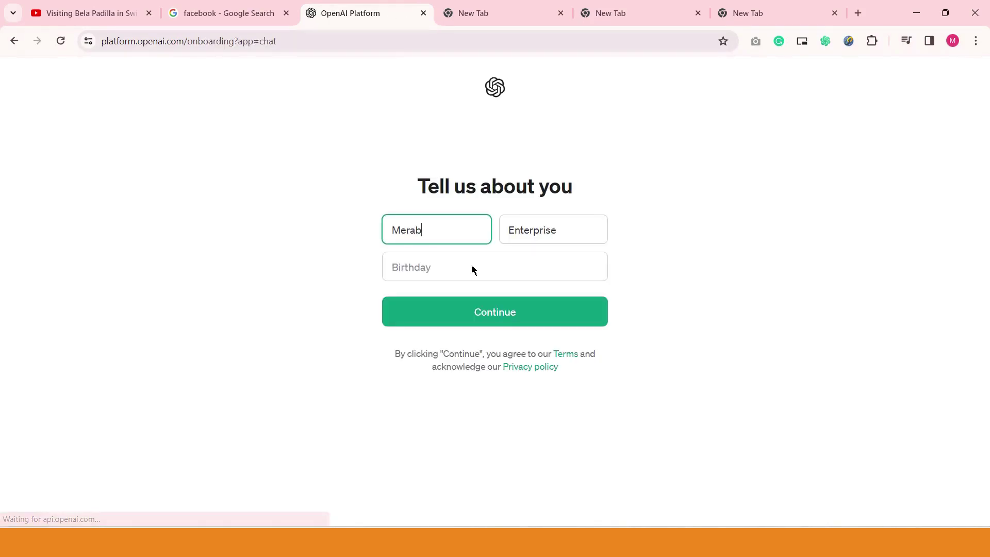
Complete the ChatGPT about-you details, filling in the birthday, and submit.
left_click(535, 231)
left_click(497, 314)
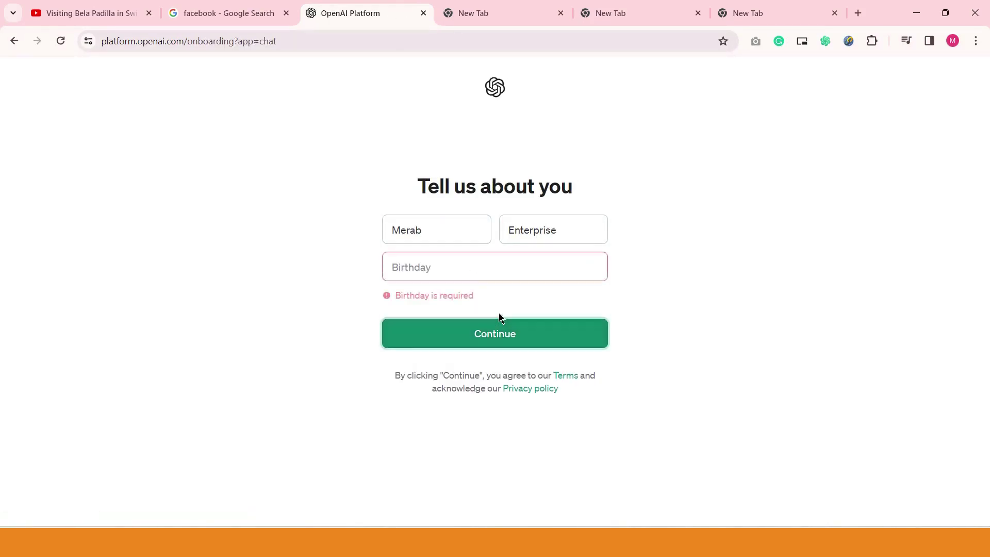
left_click(462, 275)
type("01/01/1990")
key("Return")
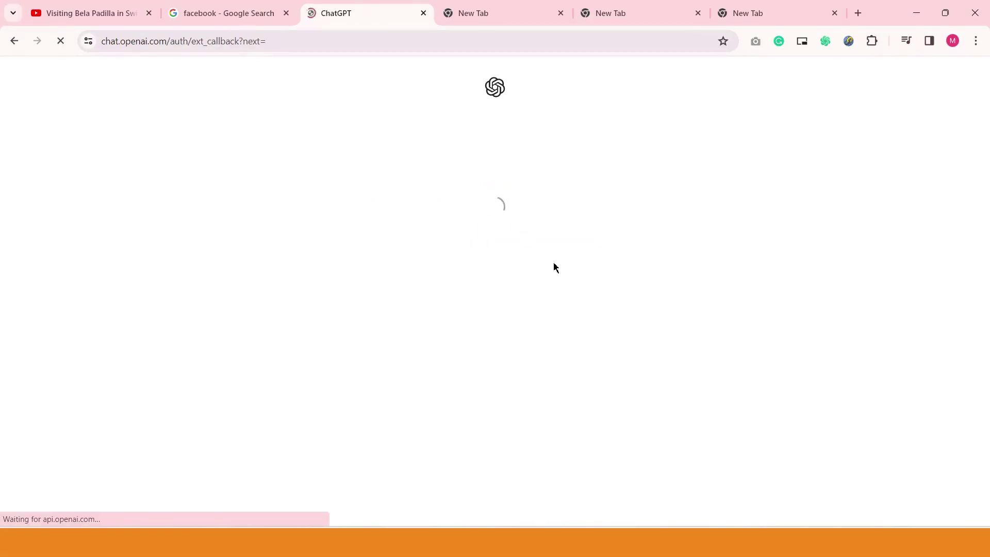
Close the three extra blank tabs and switch between the YouTube and facebook tabs.
left_click(561, 14)
left_click(563, 14)
left_click(562, 14)
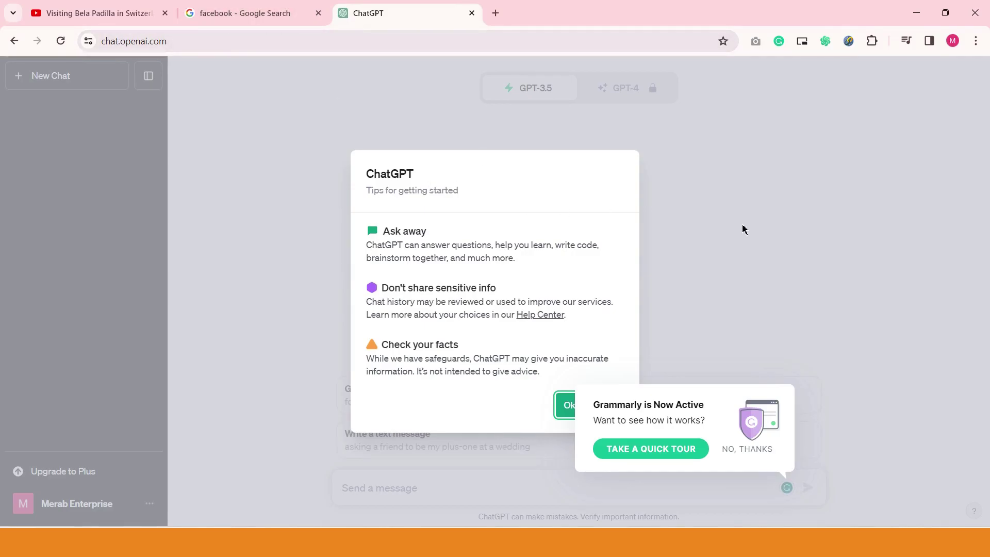
left_click(95, 14)
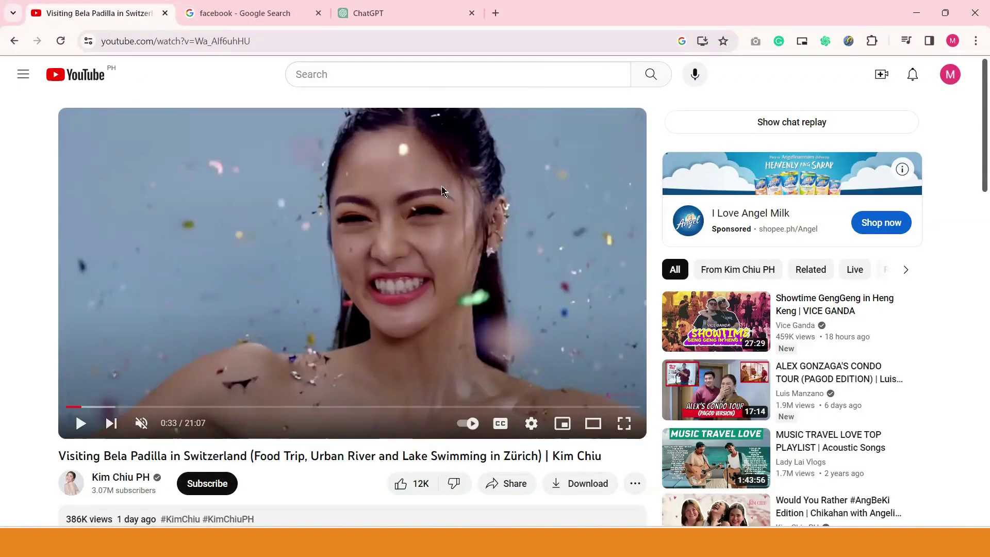
left_click(231, 19)
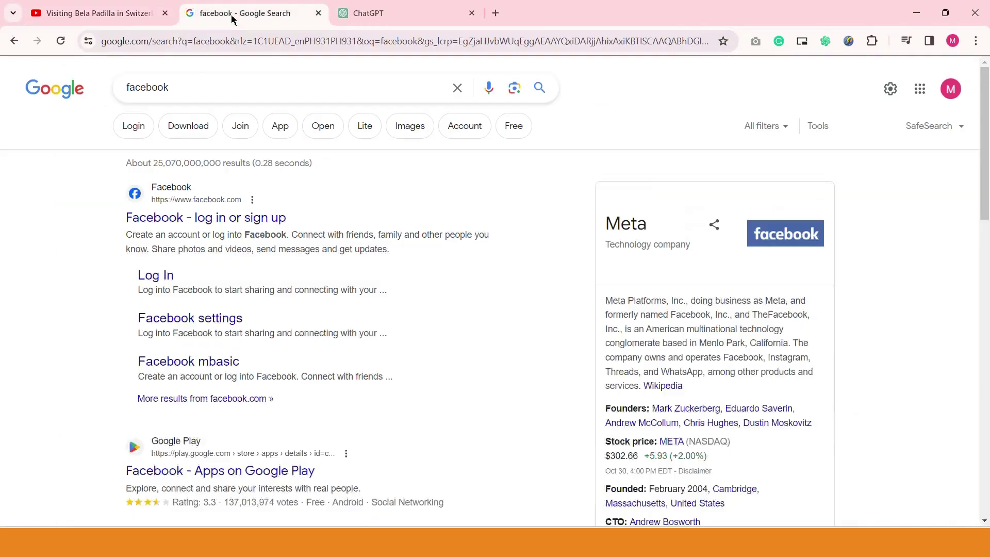
Open a new tab, start a SearchGPT chat past its tips, and return to ChatGPT.
left_click(495, 13)
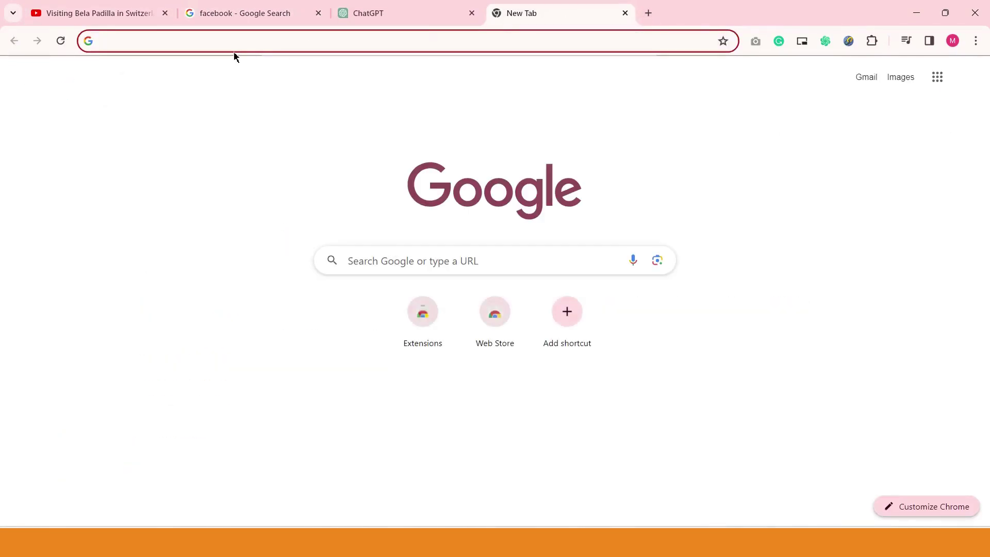
left_click(93, 15)
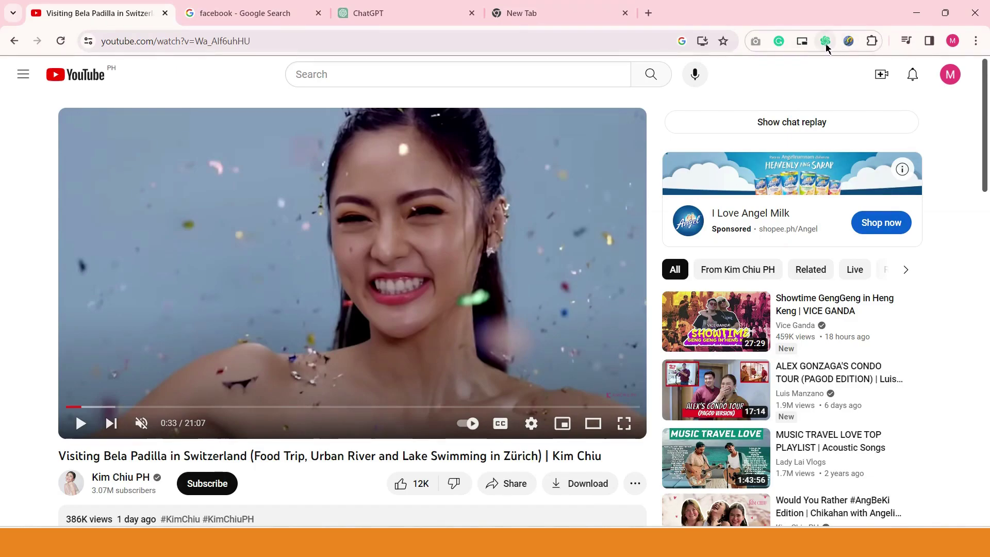
left_click(825, 41)
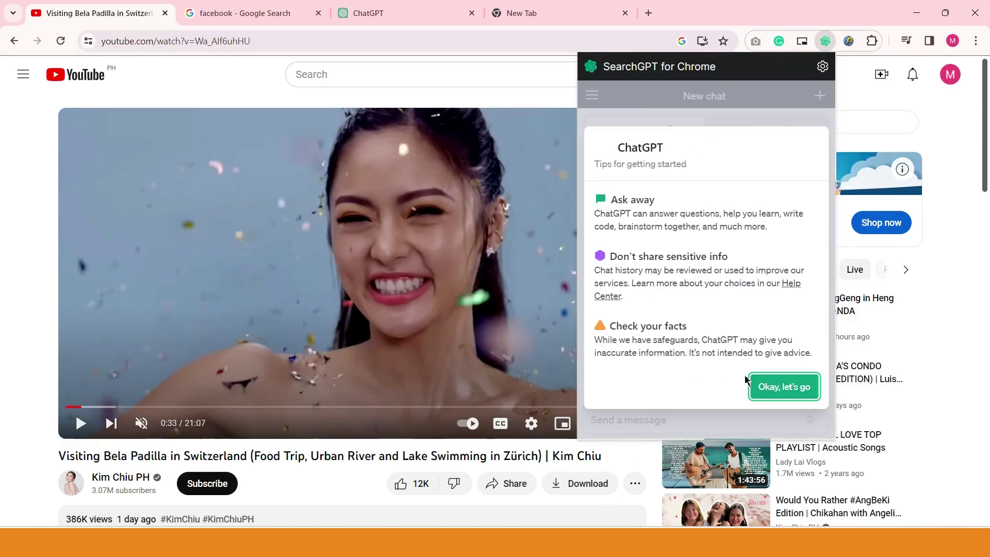
left_click(783, 387)
left_click(720, 415)
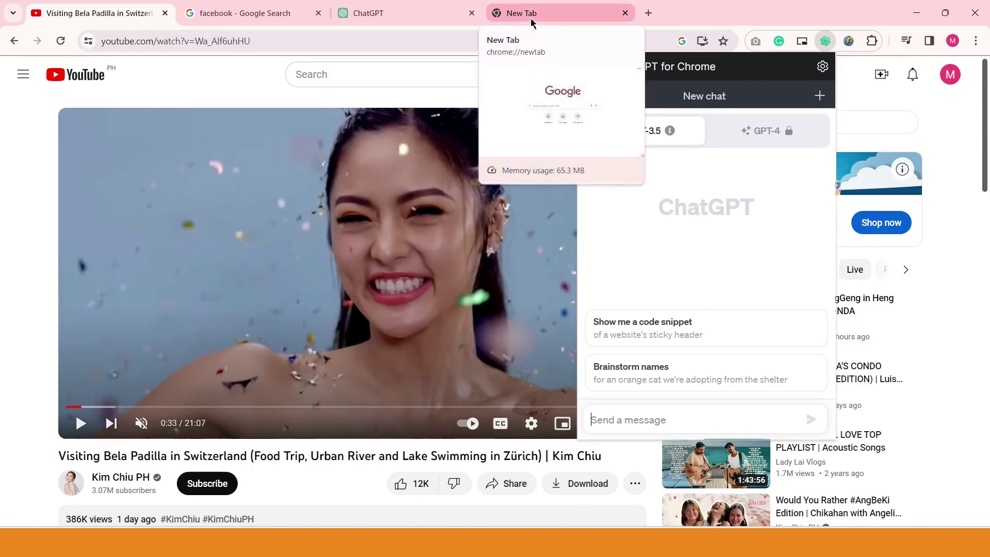
left_click(378, 14)
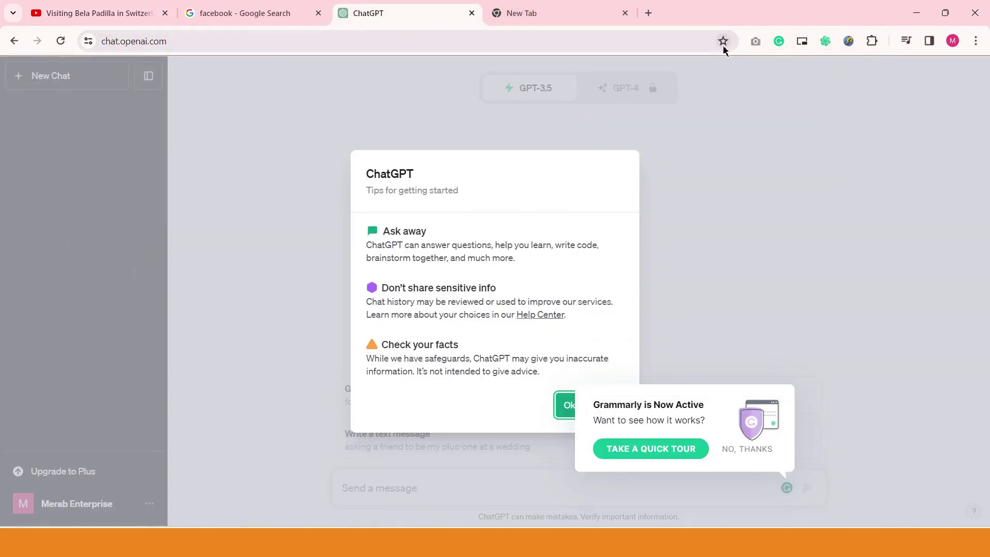
Bookmark the ChatGPT page and turn on Chrome's bookmarks bar.
left_click(723, 42)
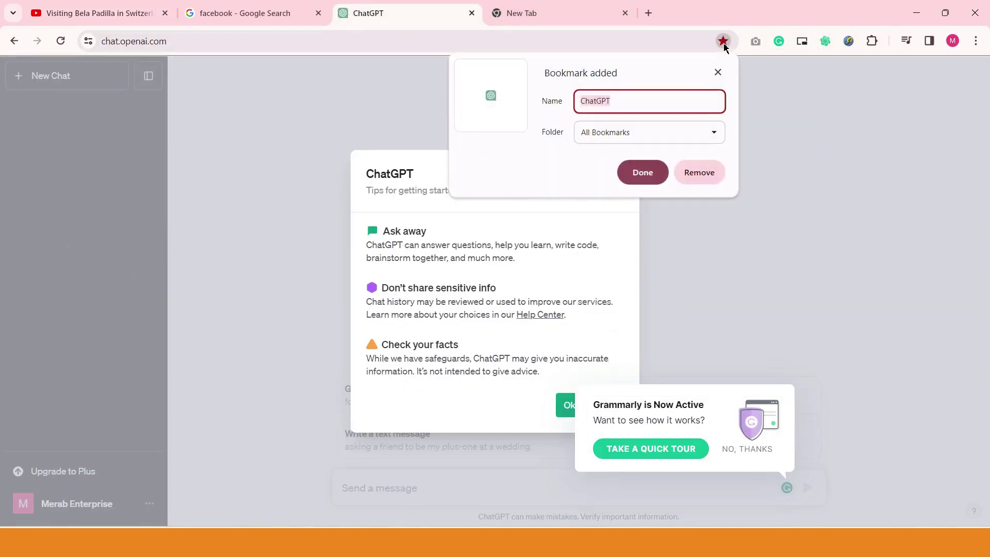
left_click(643, 173)
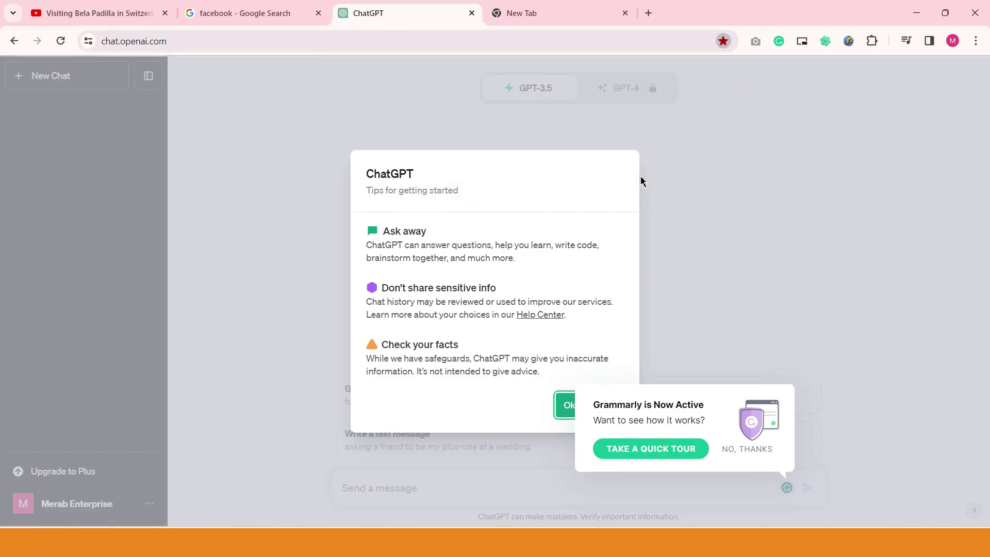
left_click(977, 42)
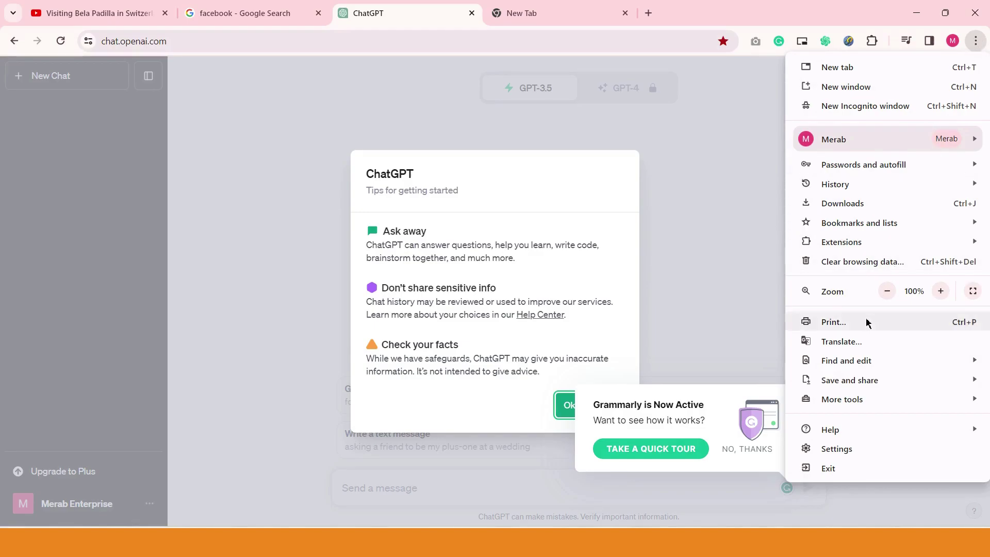
mouse_move(852, 228)
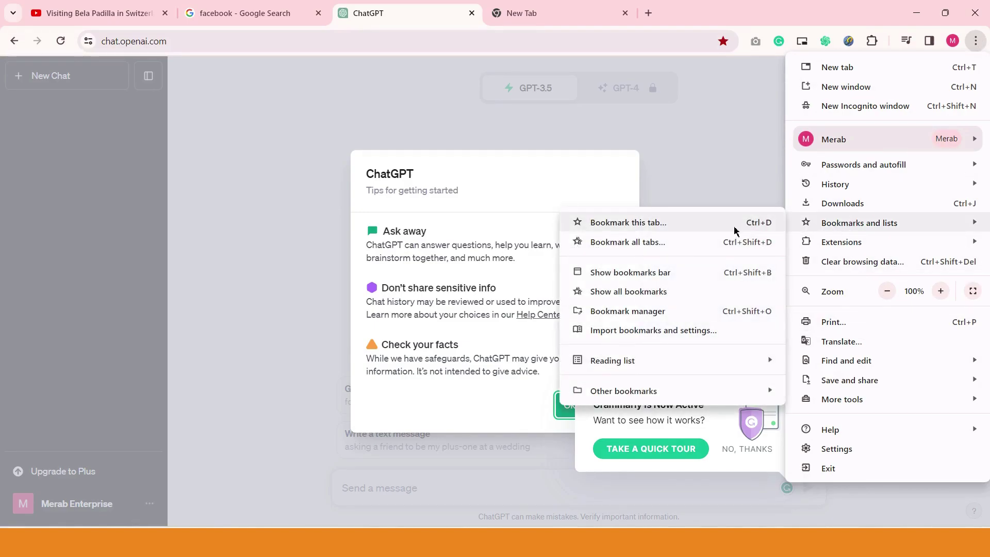
left_click(664, 293)
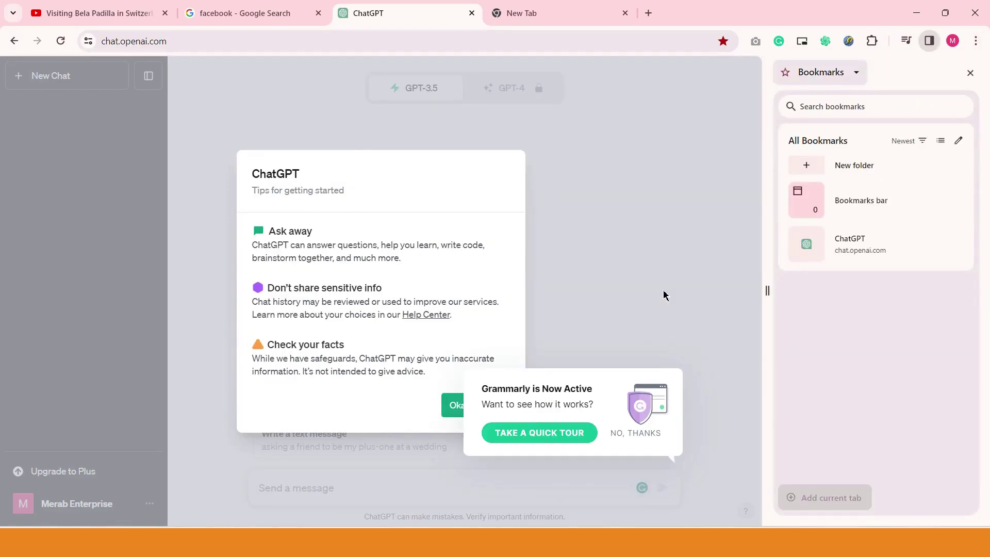
left_click(971, 72)
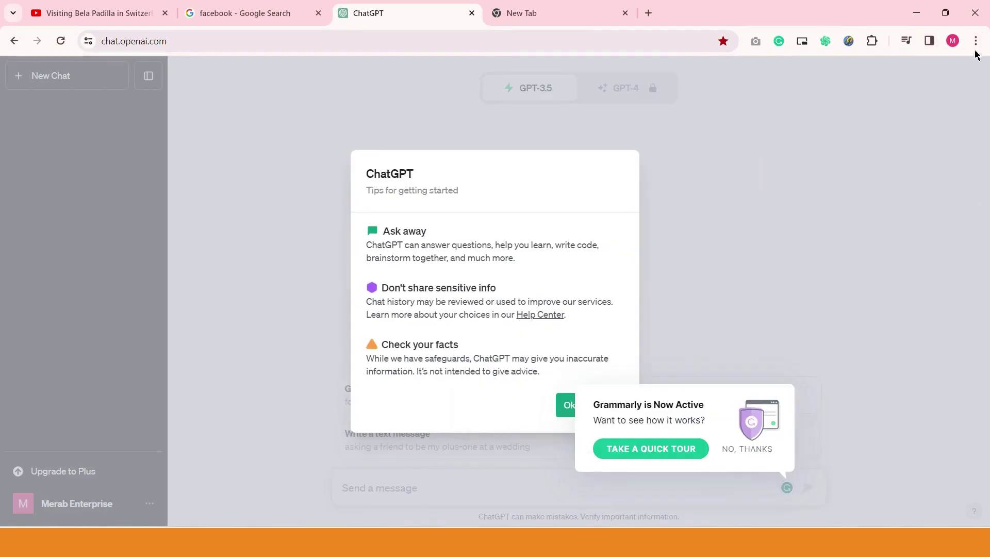
left_click(975, 41)
mouse_move(833, 226)
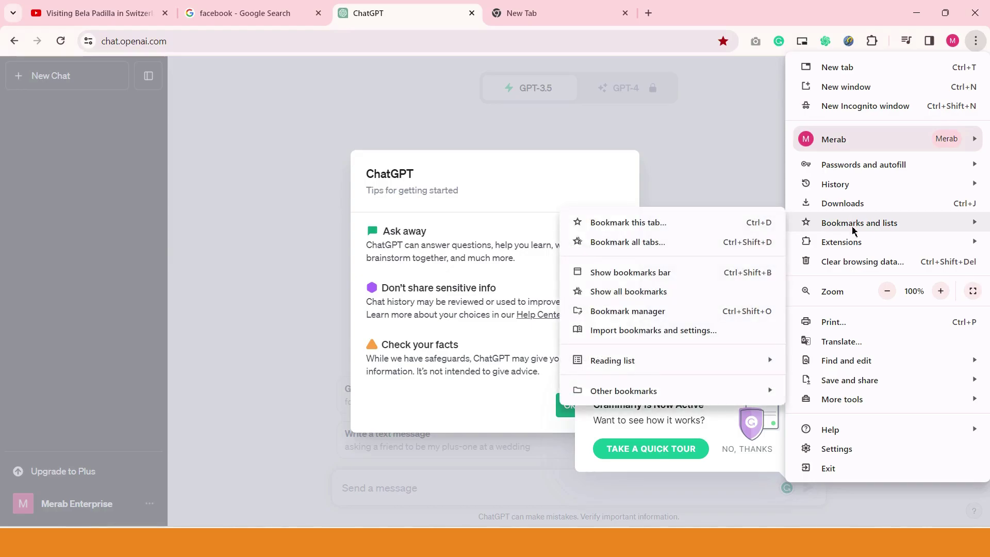
left_click(630, 273)
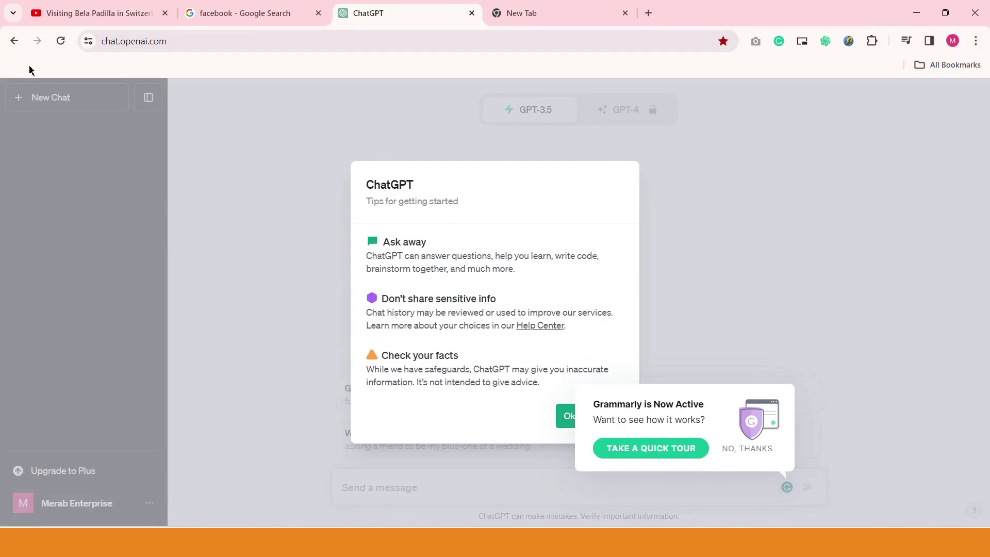
Move the ChatGPT bookmark into the Bookmarks bar folder so its shortcut shows.
left_click(62, 41)
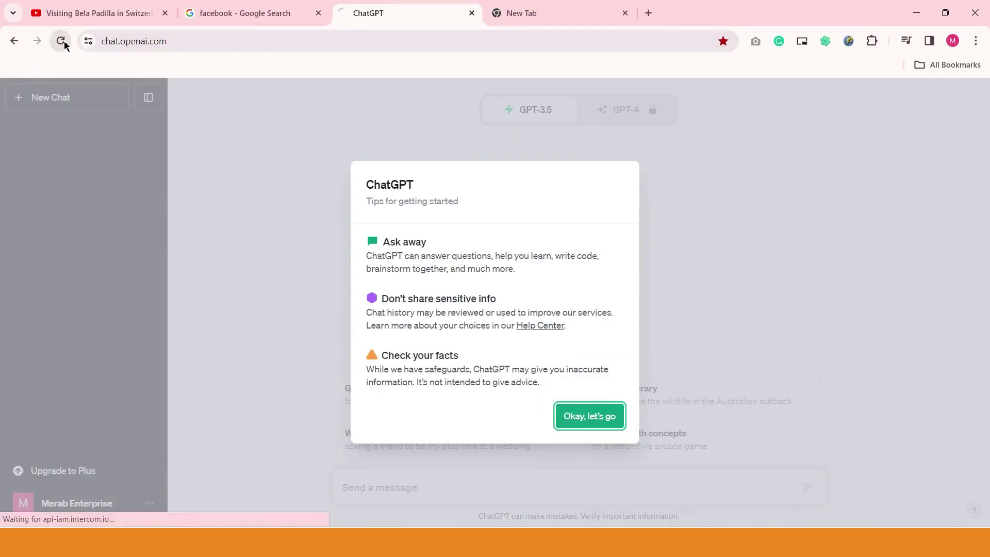
left_click(723, 40)
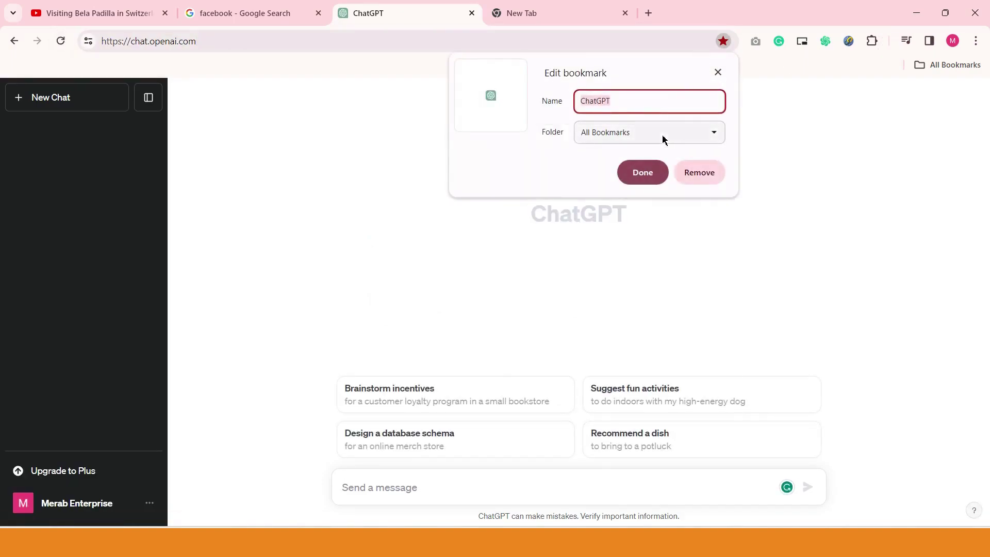
left_click(712, 137)
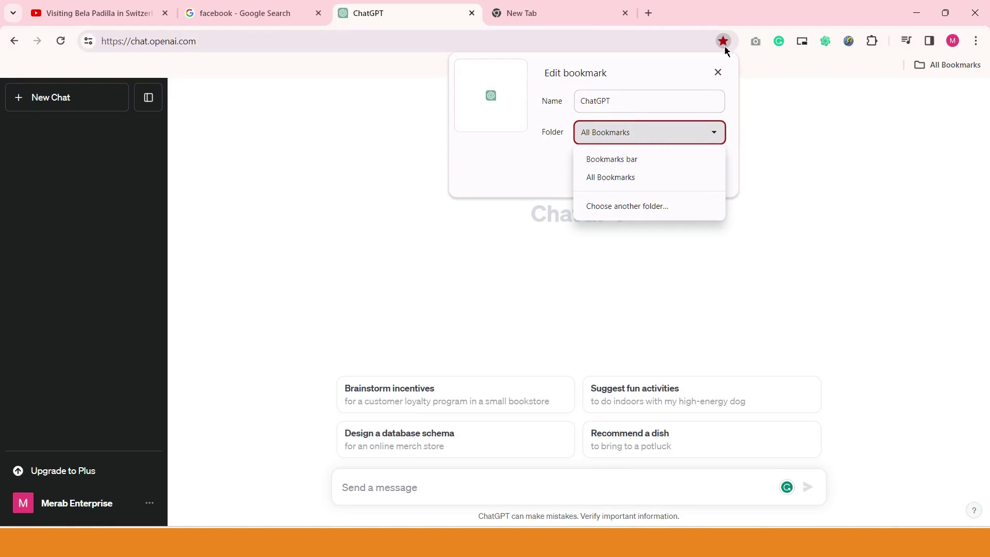
left_click(647, 165)
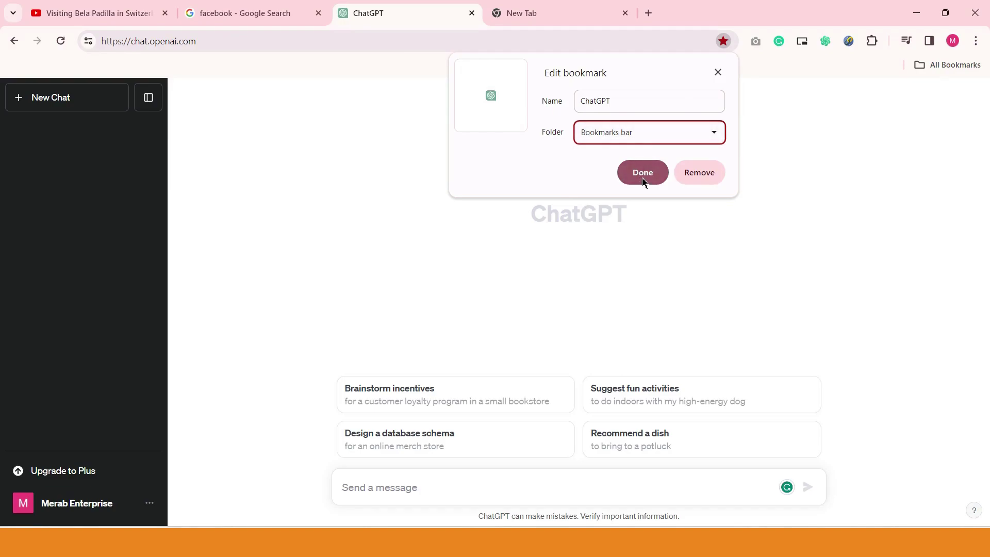
left_click(644, 175)
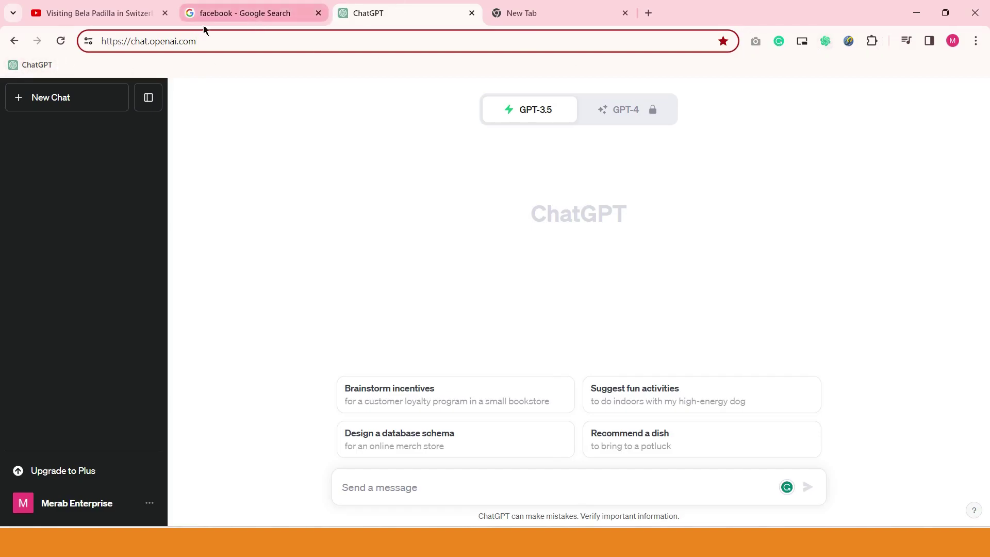
On the YouTube tab, open the SearchGPT extension, type test text, erase it and close it.
left_click(122, 16)
left_click(379, 9)
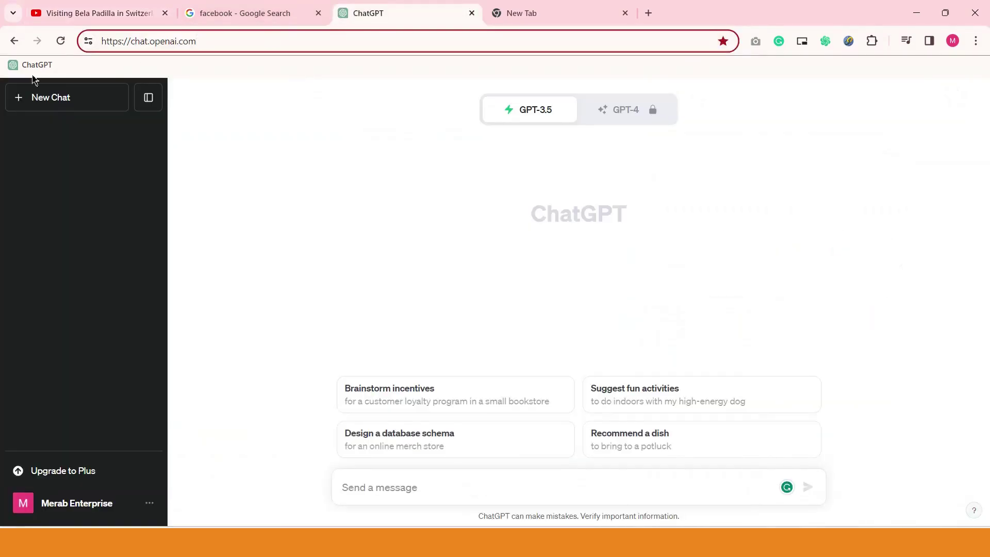
left_click(82, 17)
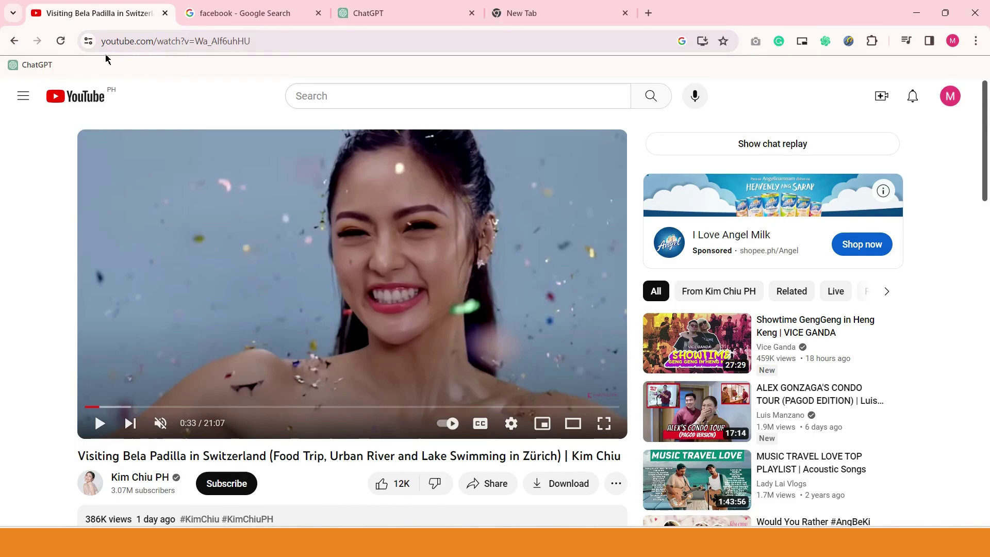
left_click(825, 45)
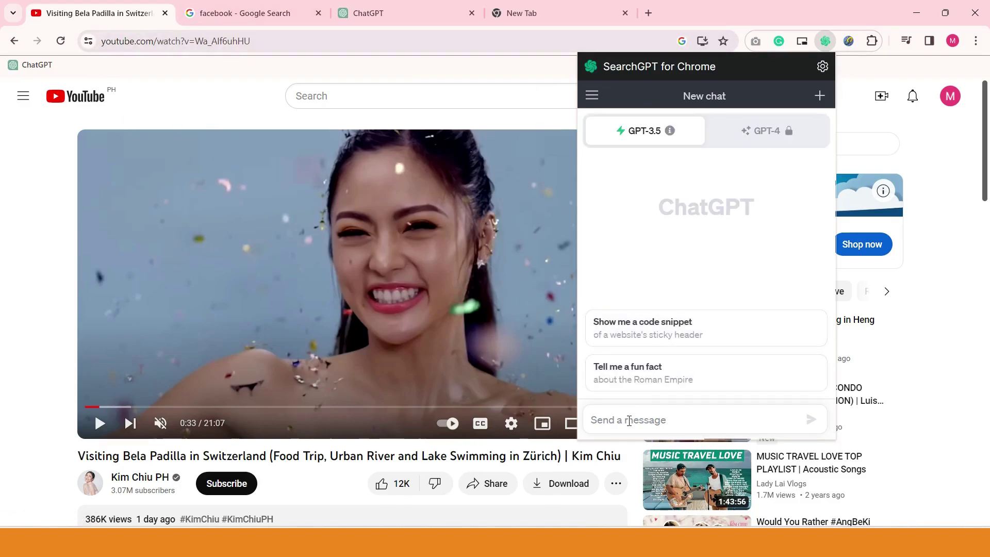
type("ja;kfjakdja")
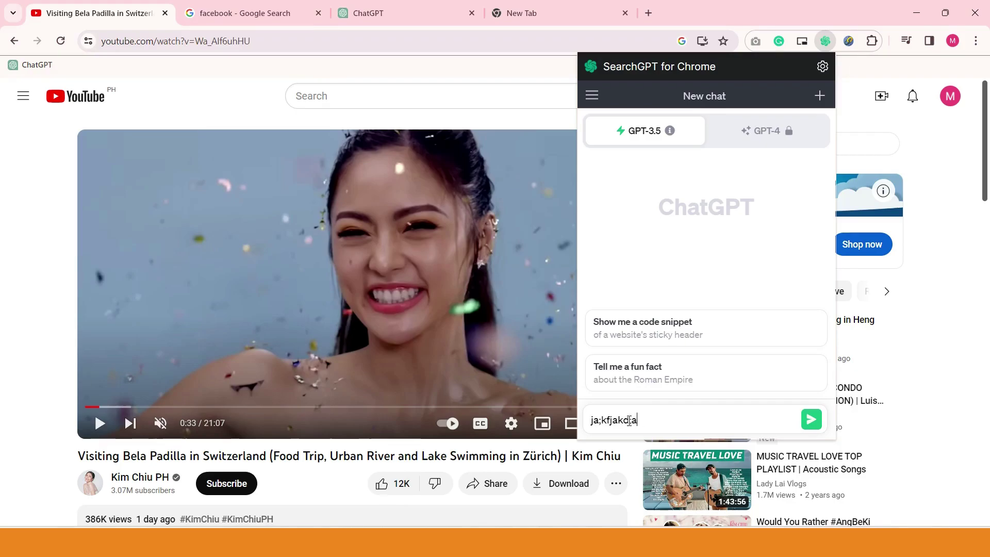
key("BackSpace")
key("BackSpace")
key("BackSpace")
key("BackSpace")
key("BackSpace")
key("BackSpace")
left_click(827, 41)
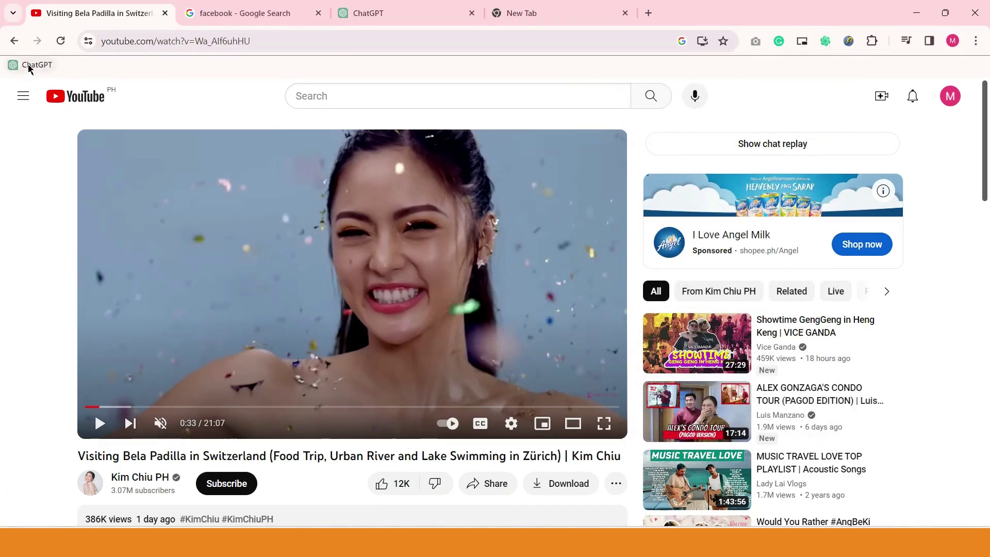
Open ChatGPT from its bookmarks-bar shortcut, then go back to the Zürich YouTube video.
left_click(29, 66)
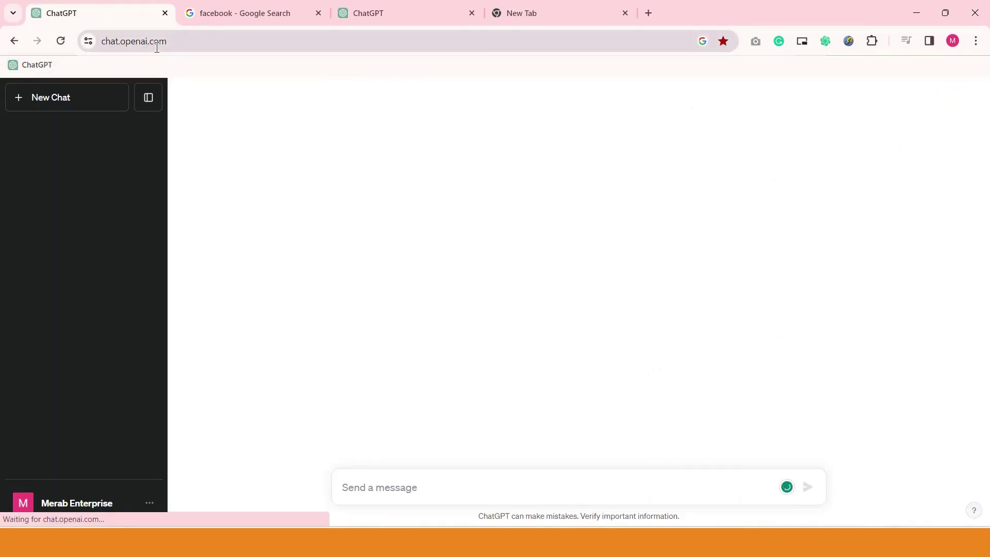
left_click(189, 45)
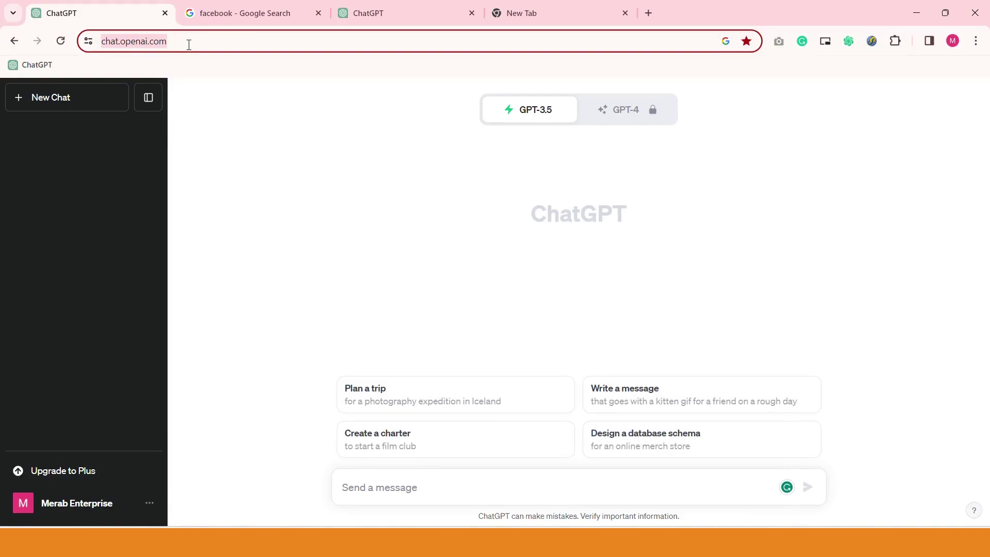
left_click(260, 97)
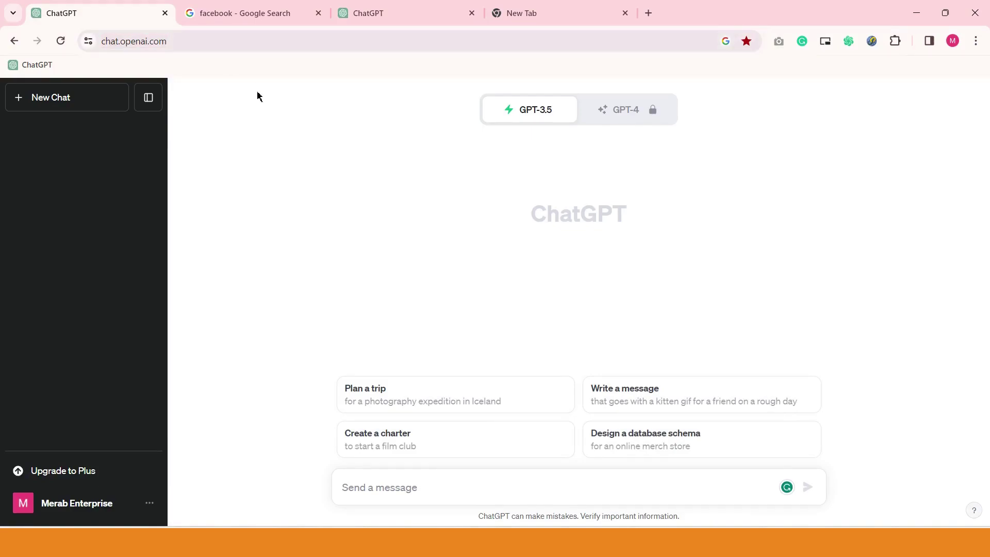
left_click(12, 50)
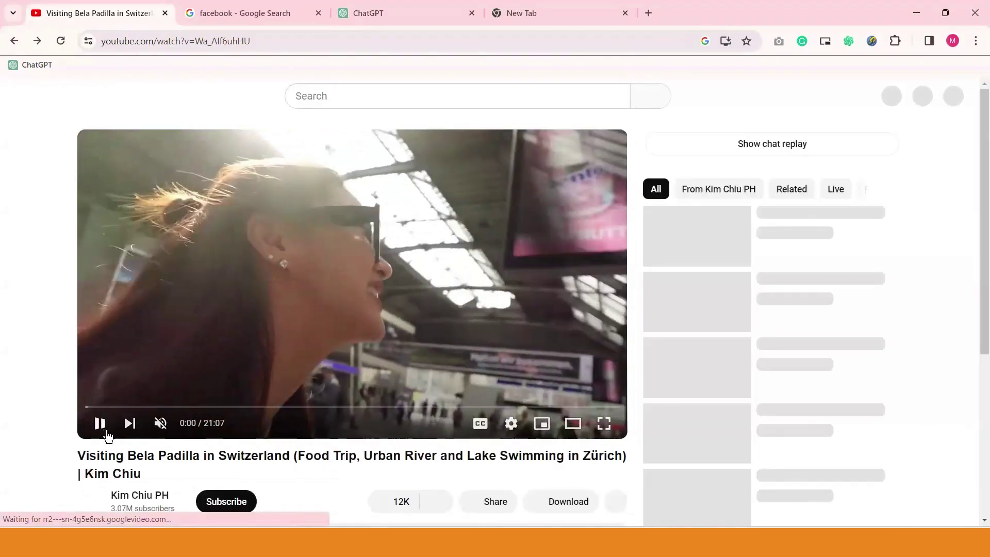
Pause the video and look through the SearchGPT extension and installed extensions list.
left_click(108, 436)
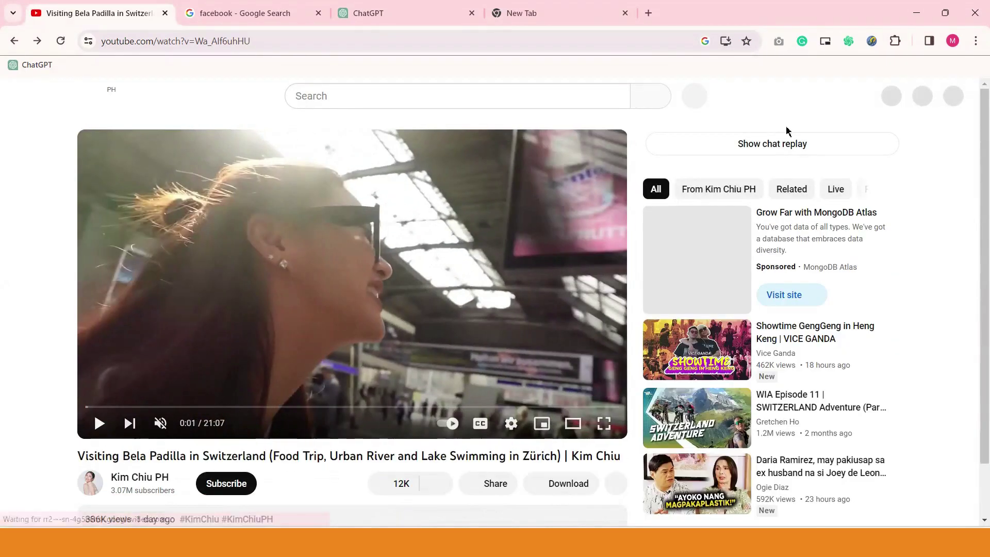
left_click(848, 46)
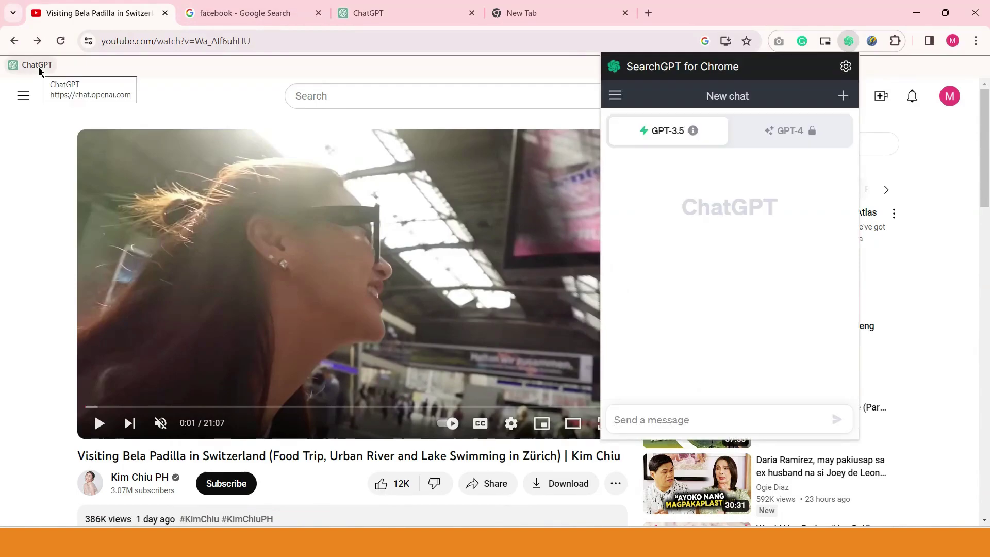
left_click(848, 42)
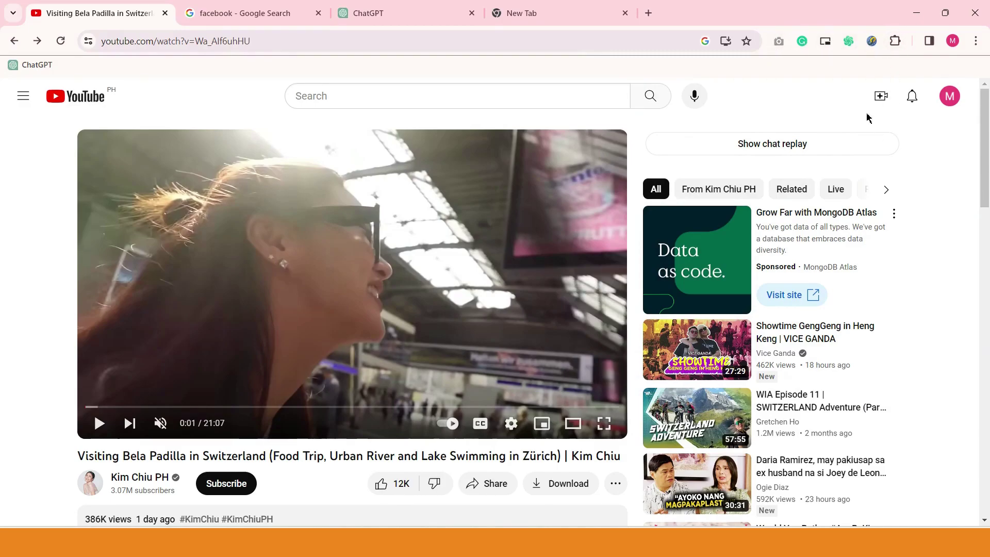
left_click(895, 40)
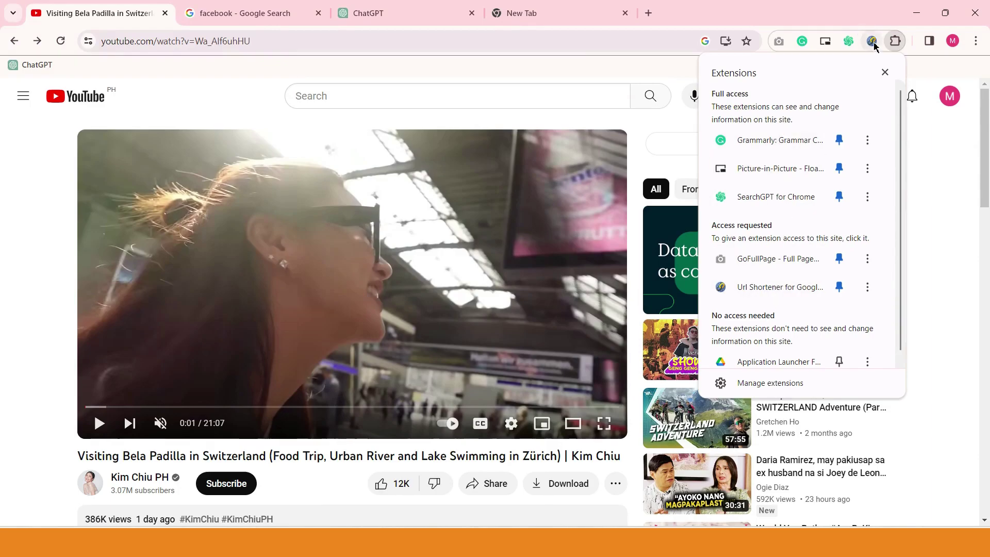
left_click(665, 71)
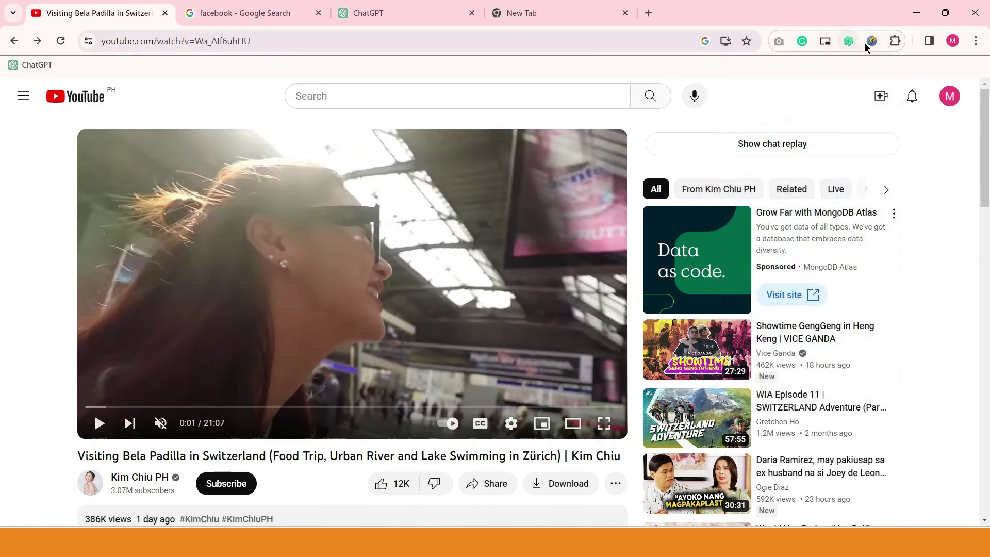
Shorten the facebook search results address and copy the tinyurl.com/ys8yyfpj link.
left_click(276, 16)
triple_click(437, 41)
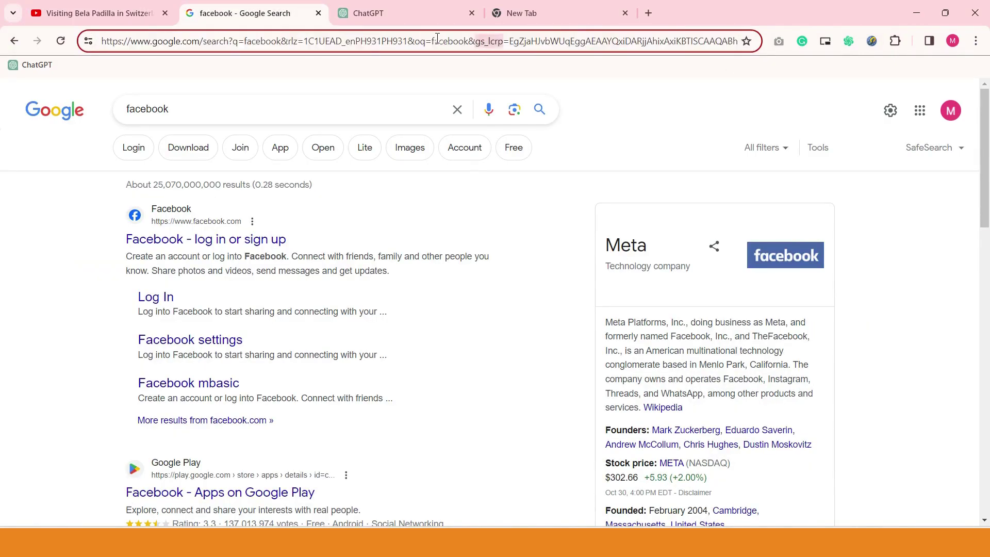
left_click(666, 91)
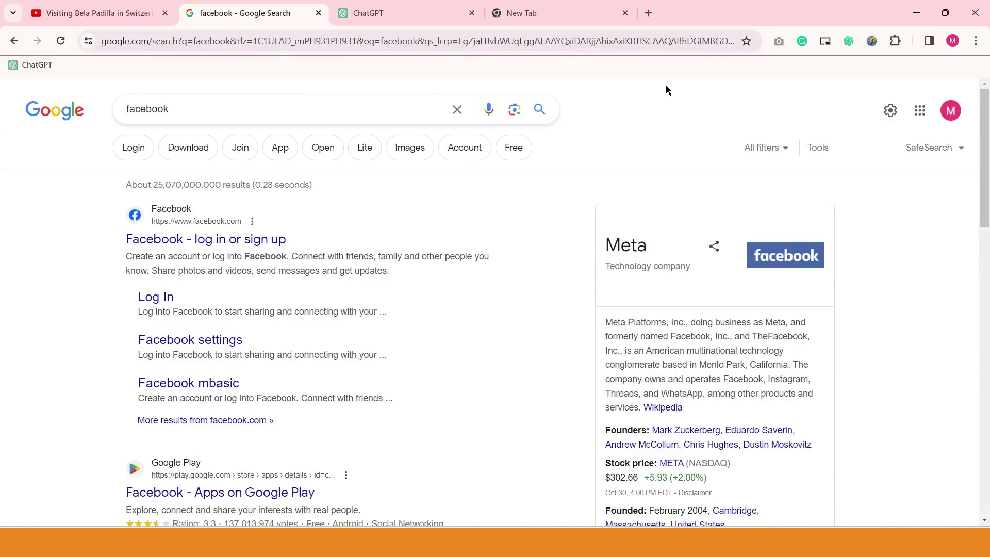
left_click(872, 42)
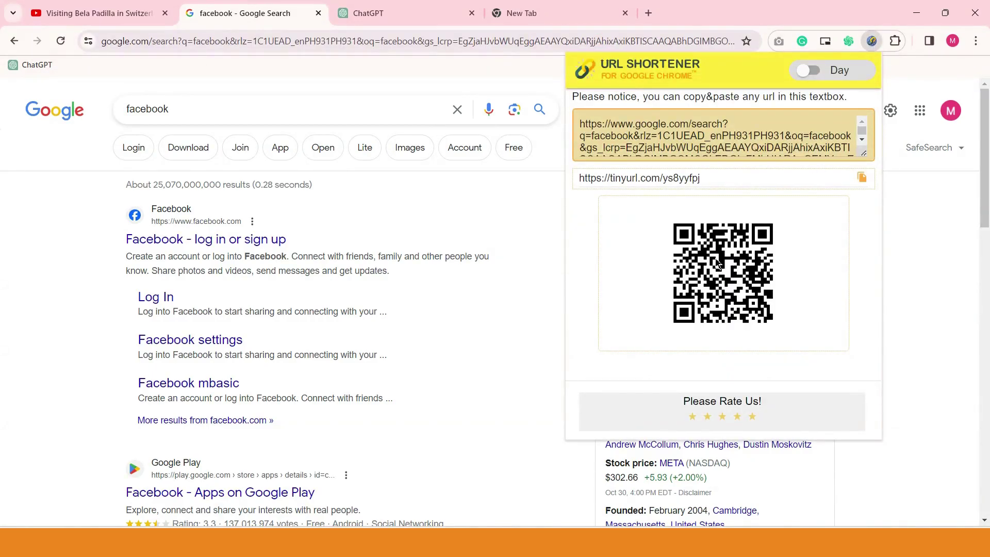
triple_click(689, 181)
key("ctrl+c")
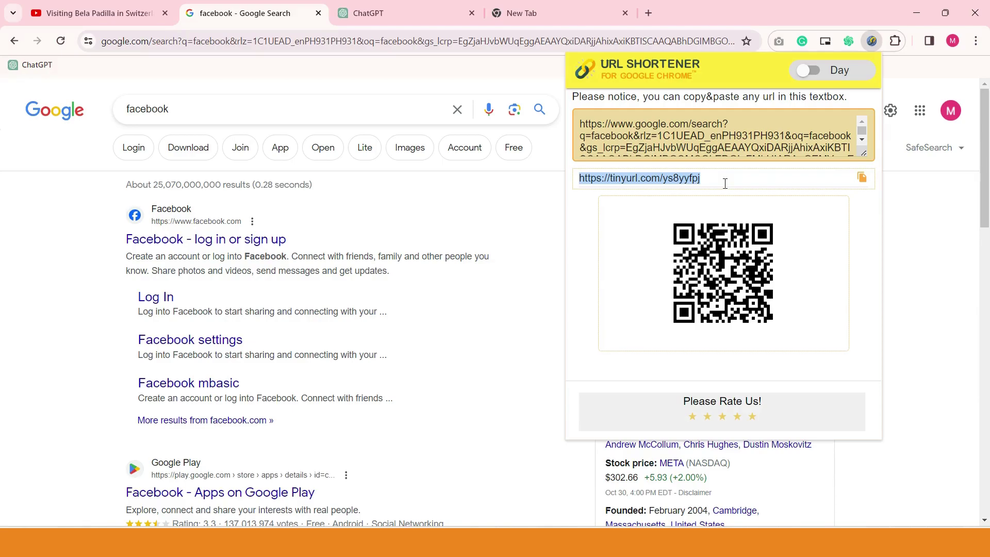
left_click(504, 214)
Clear the facebook query from the Google search box.
double_click(316, 122)
left_click(316, 121)
left_click(458, 109)
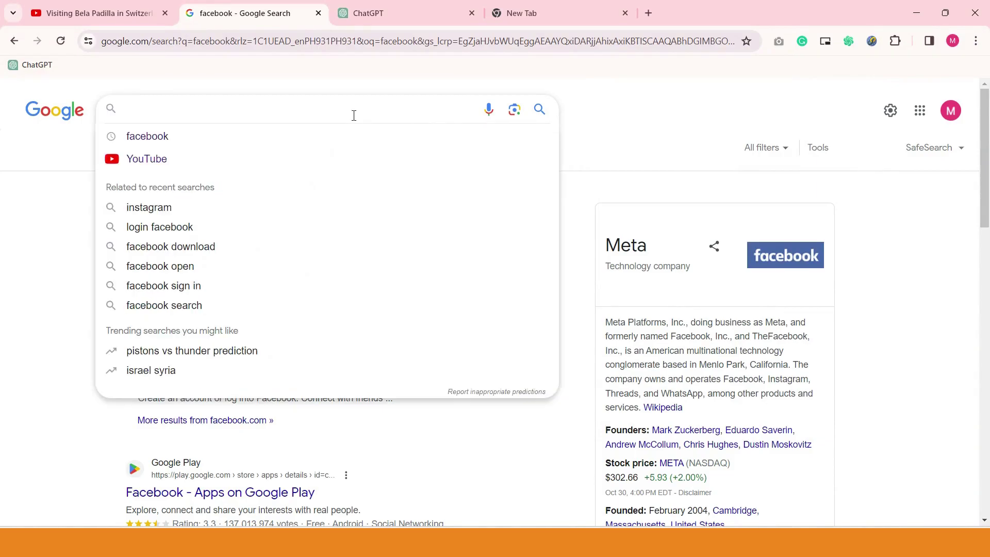
Search Google for 'kim chiu' and open the ABS-CBN then-and-now photos article from the main image.
type("kim ch")
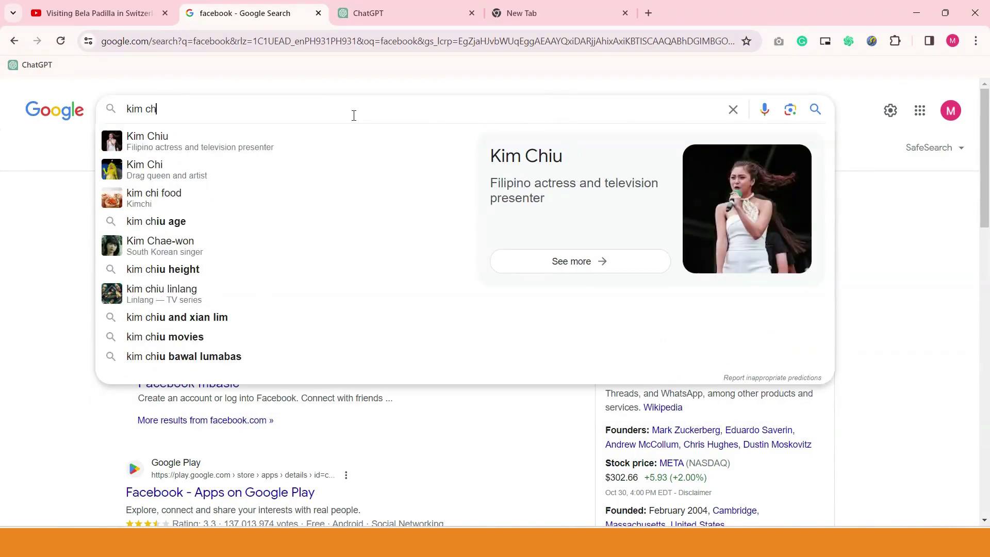
key("Return")
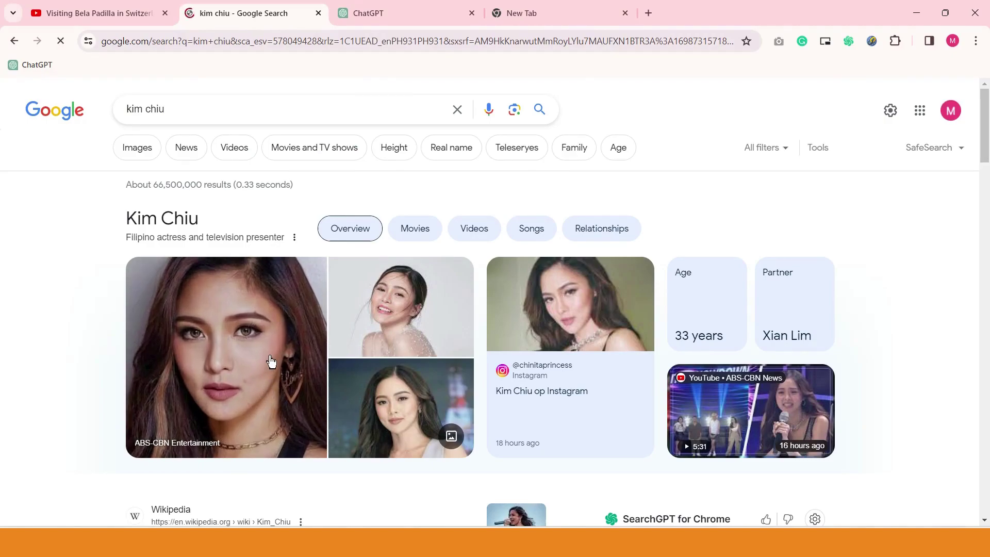
left_click(263, 371)
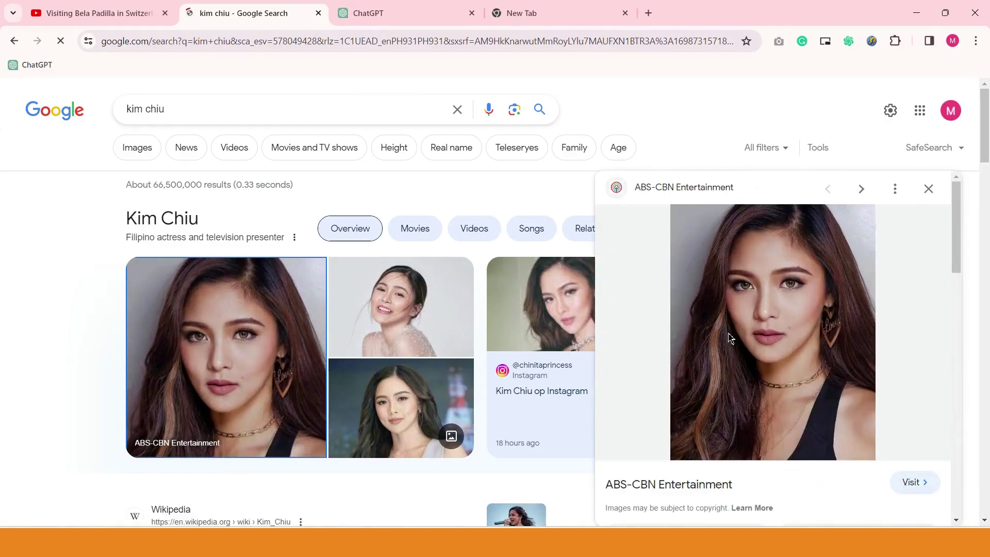
left_click(731, 338)
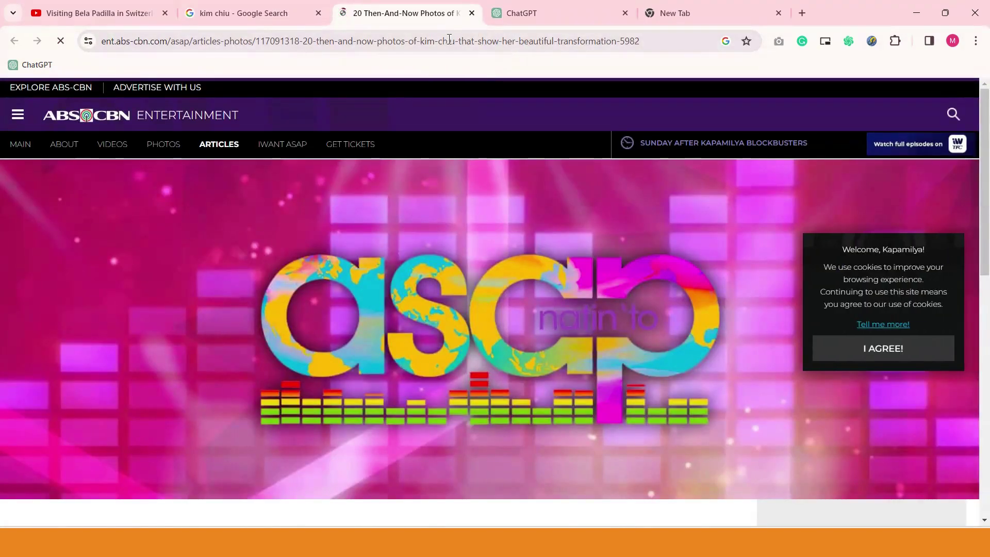
left_click(587, 44)
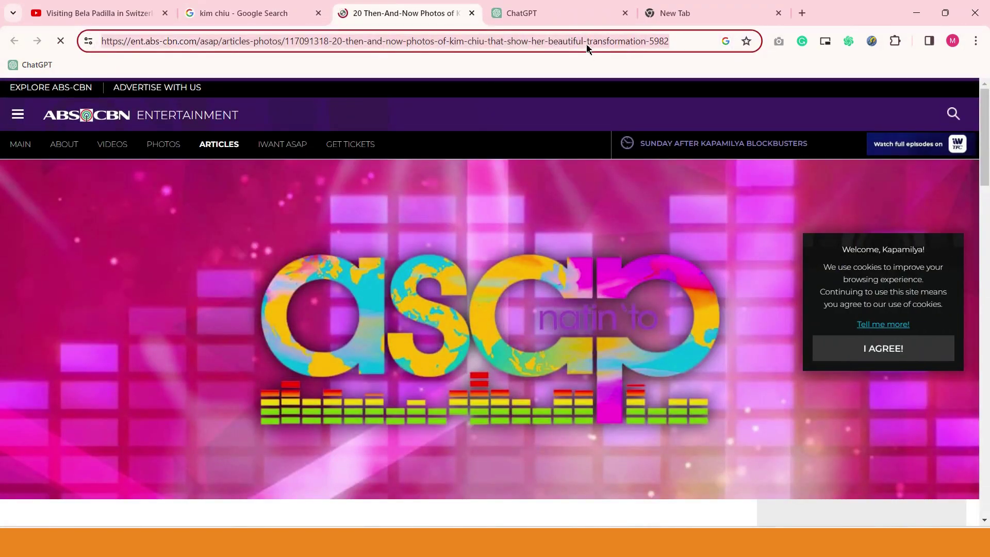
Shorten the article address to tinyurl.com/yqubrys6, copy it, and open it in the new tab.
left_click(872, 42)
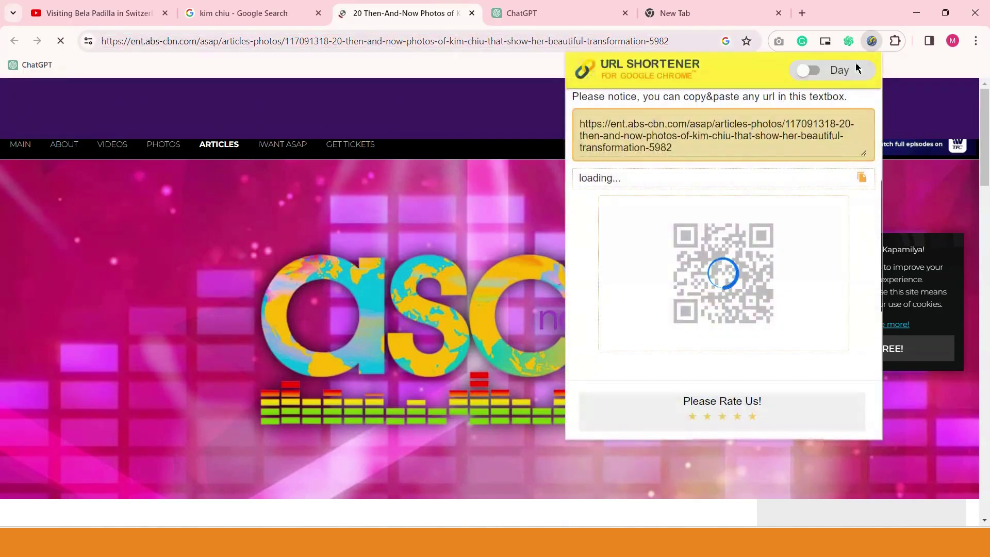
left_click(706, 179)
left_click(846, 178)
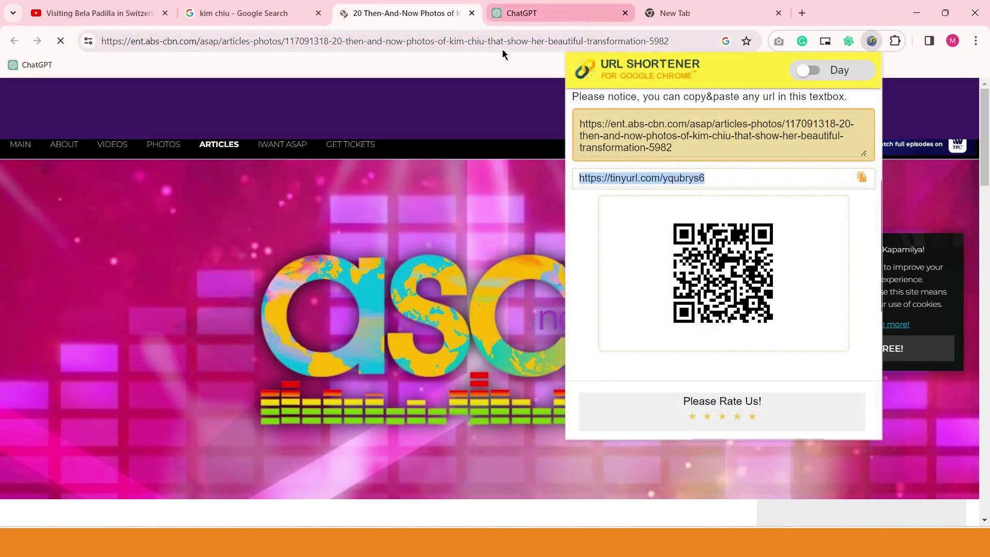
left_click(692, 17)
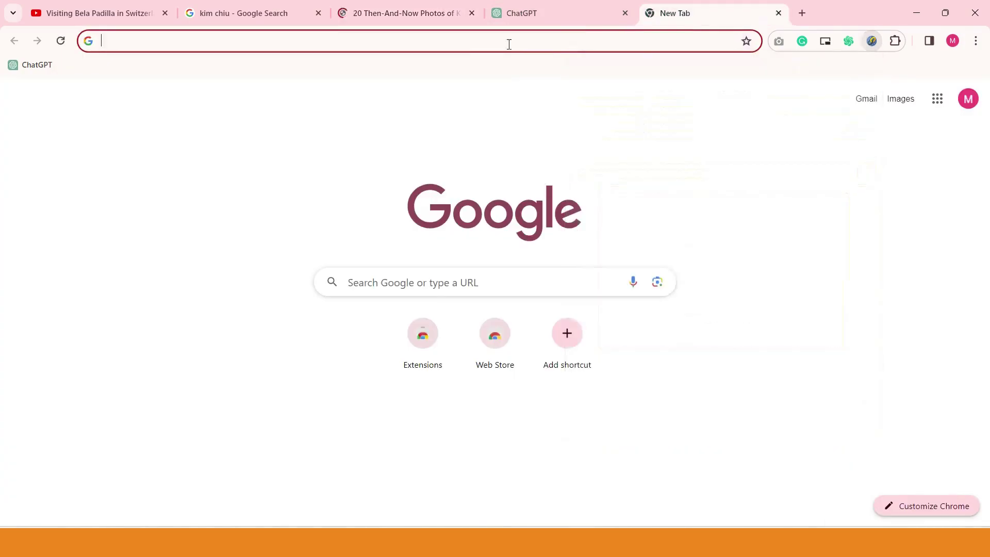
left_click(460, 49)
key("ctrl+v")
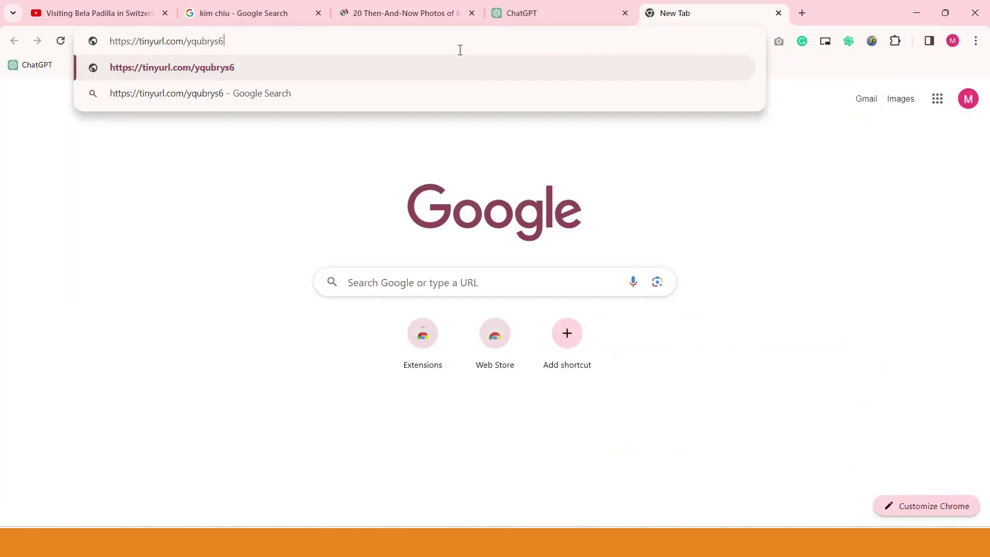
left_click(379, 71)
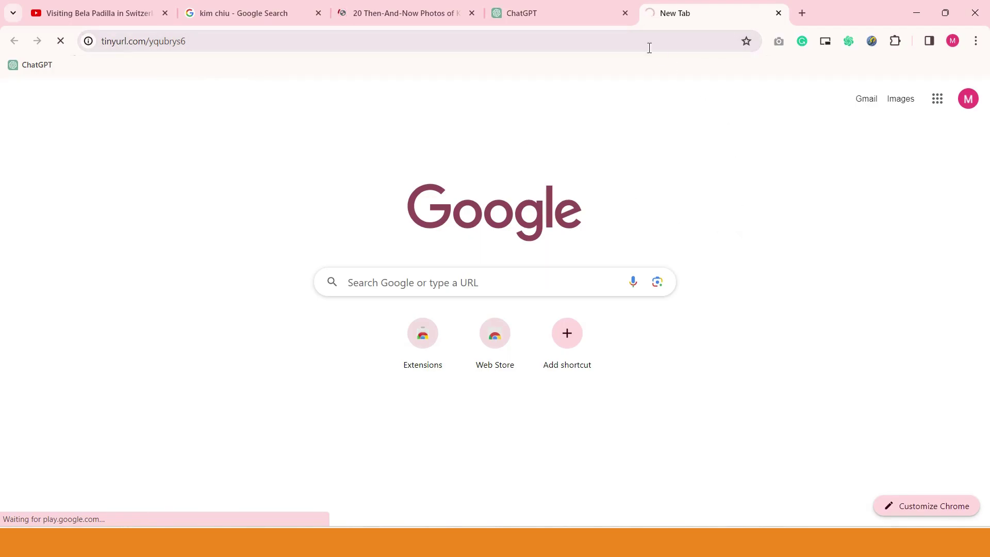
Reload the short link and compare its page with the original article tab.
left_click_drag(683, 13, 525, 12)
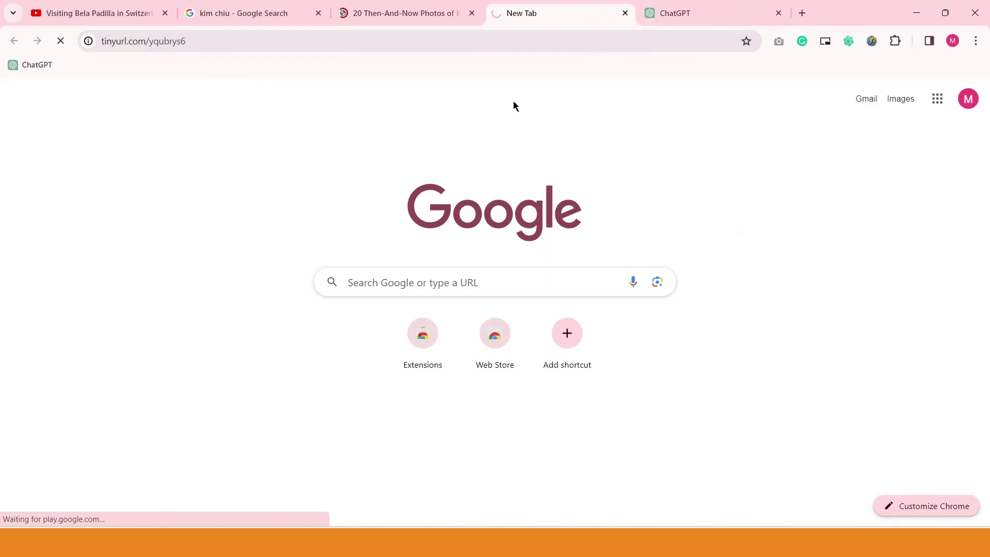
left_click(203, 40)
key("End")
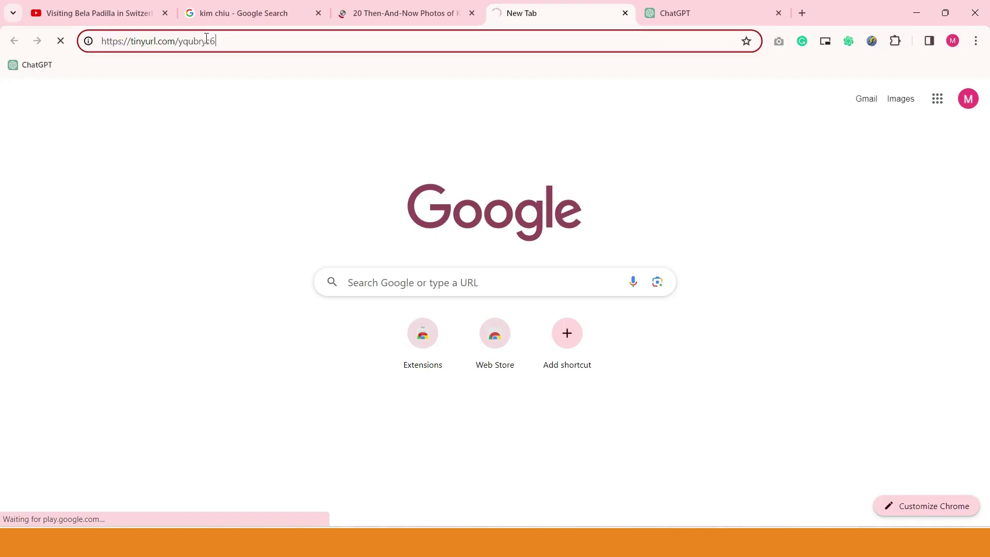
key("Return")
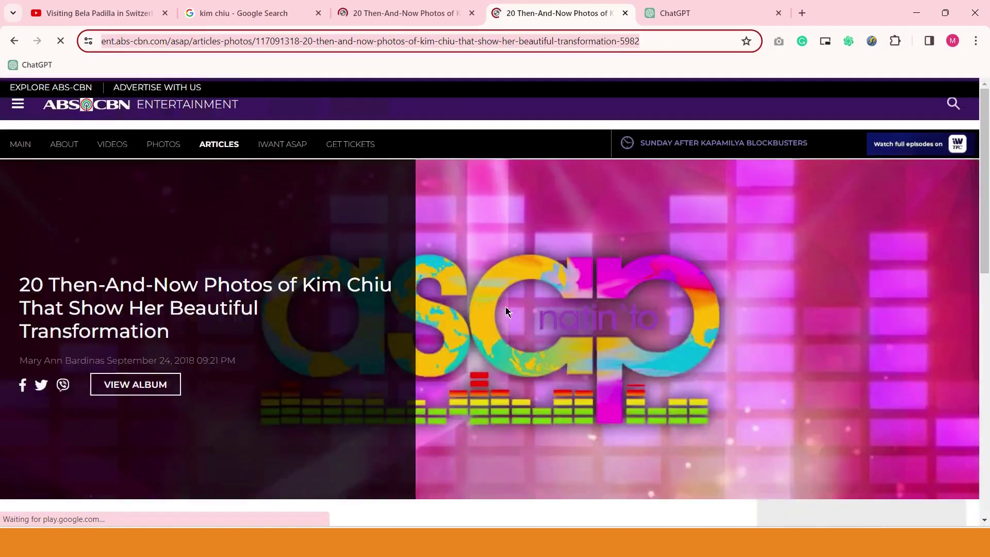
left_click(403, 12)
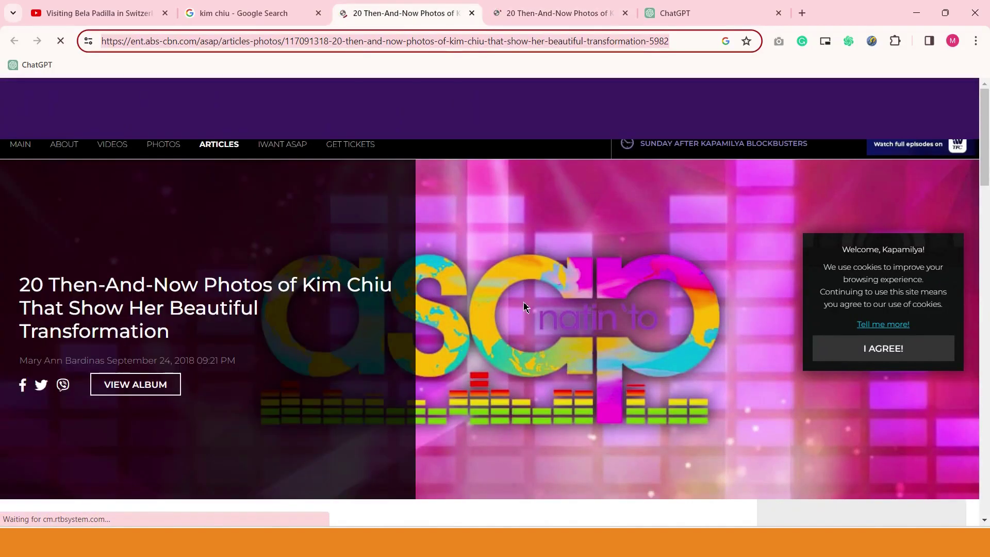
left_click(523, 10)
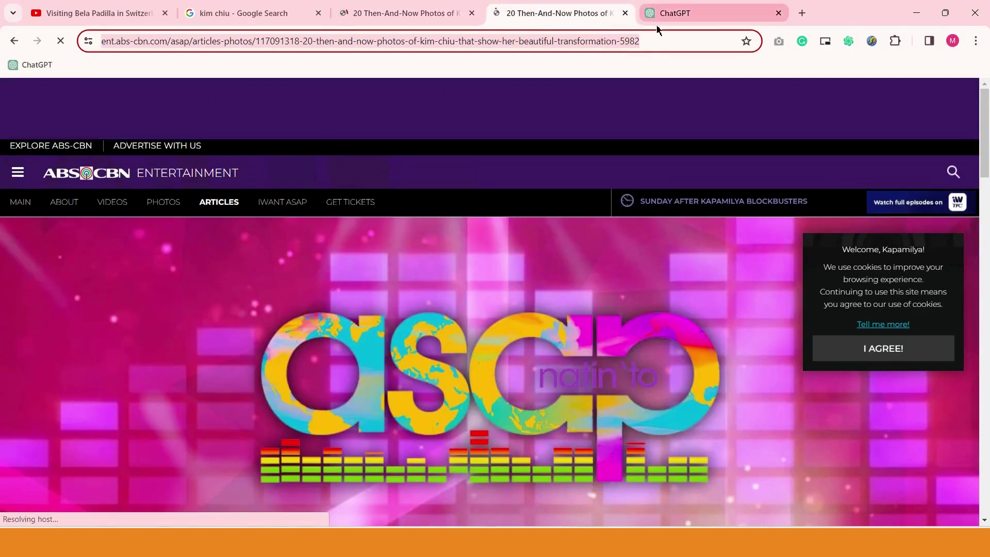
Open Google Drive's empty My Drive from the Google apps grid on the new tab page.
left_click(896, 41)
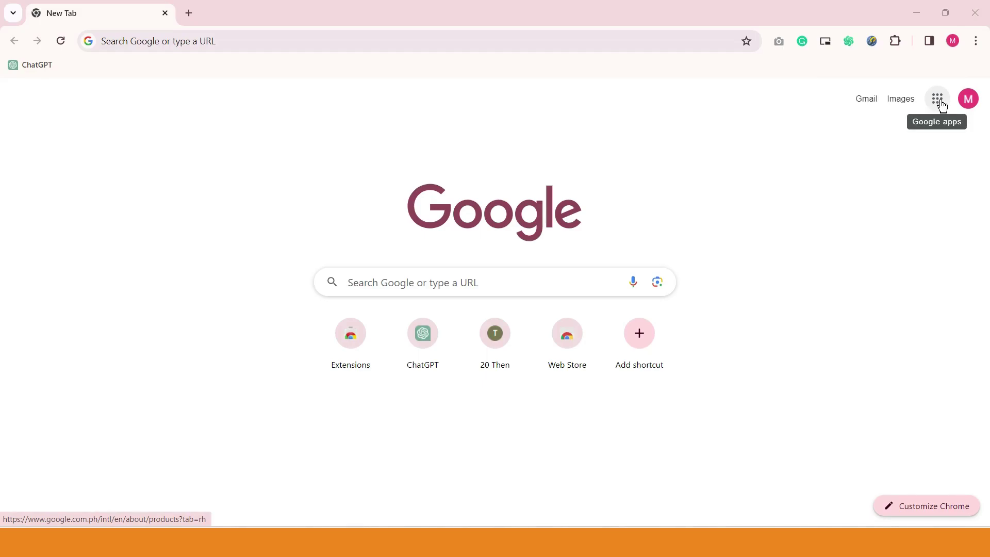
left_click(941, 106)
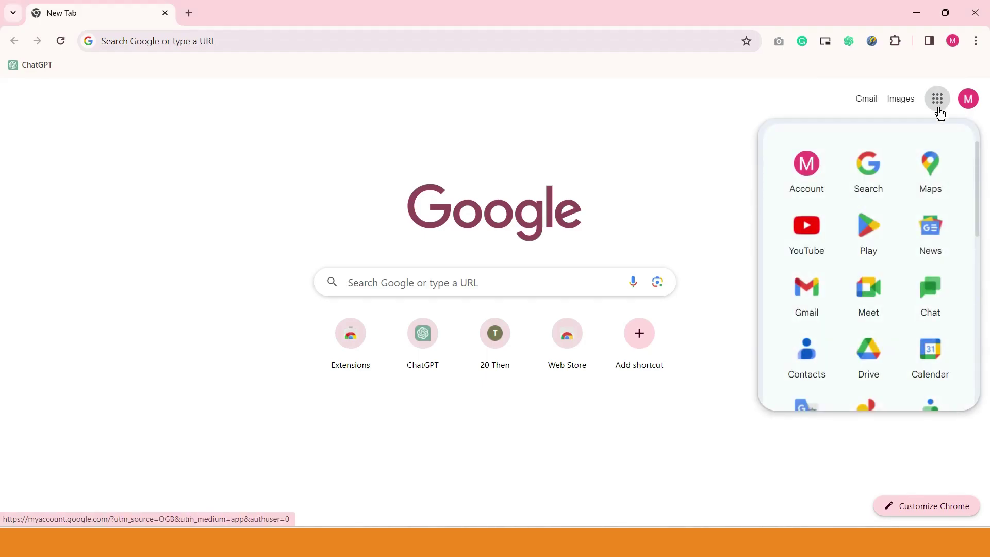
left_click(878, 364)
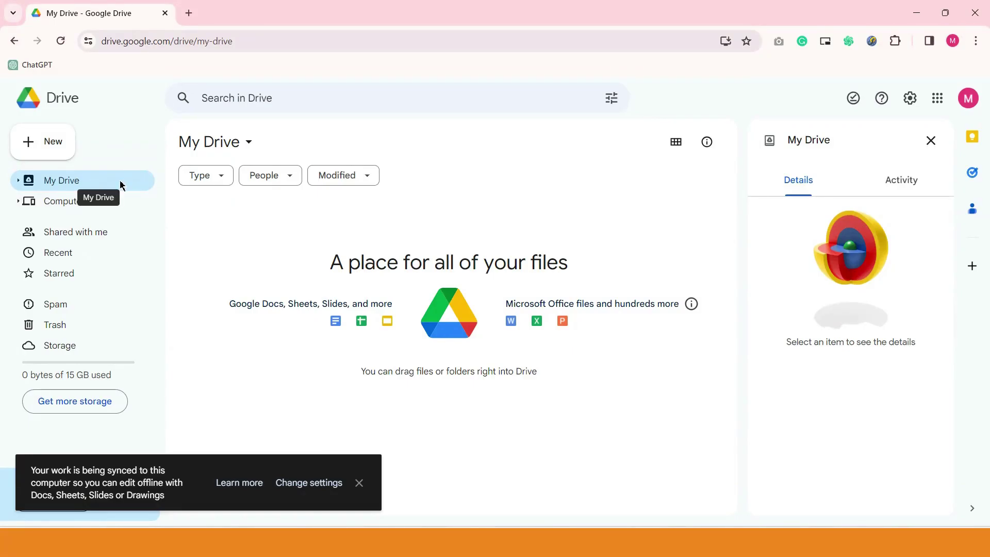
Star My Drive onto the bookmarks bar and test it alongside the ChatGPT bookmark.
left_click(746, 42)
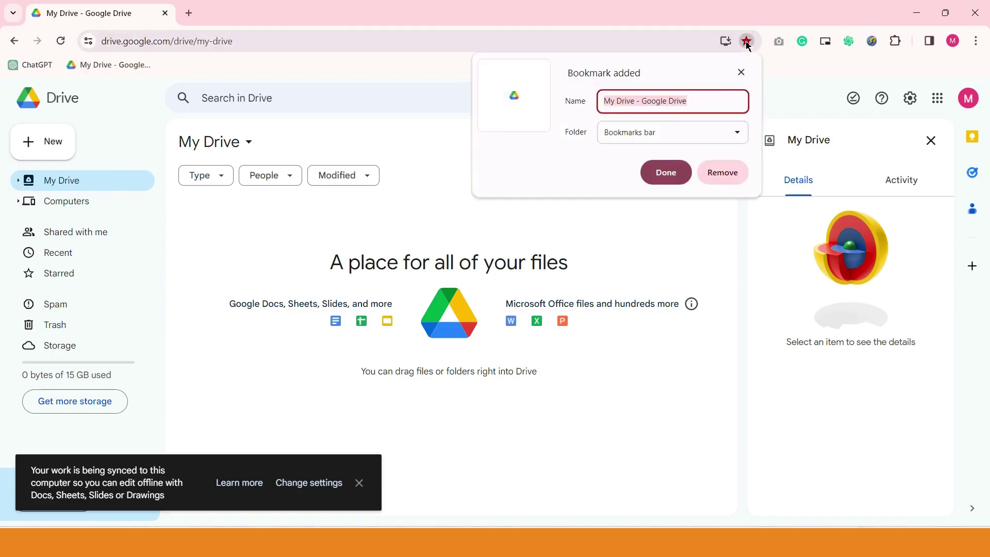
left_click(663, 174)
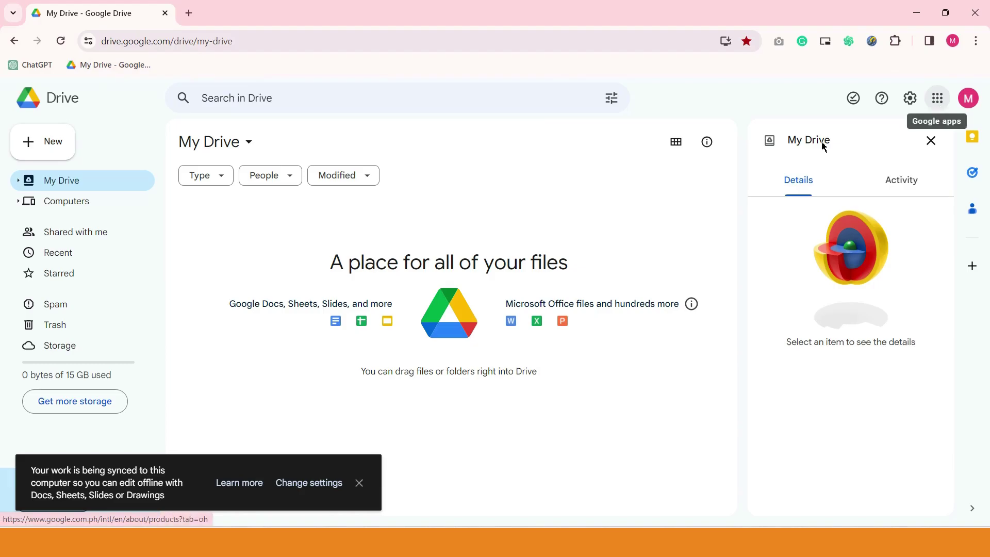
left_click(98, 72)
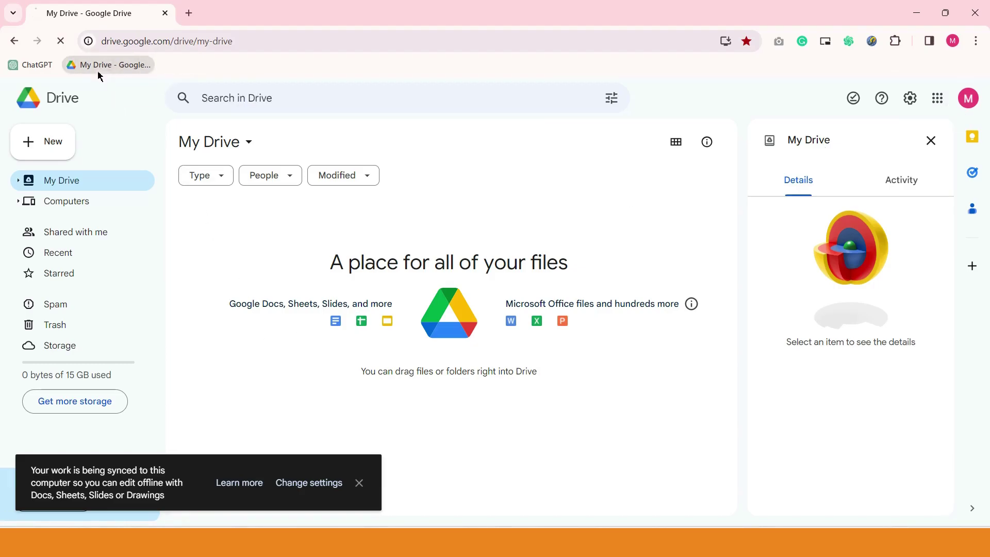
left_click(36, 66)
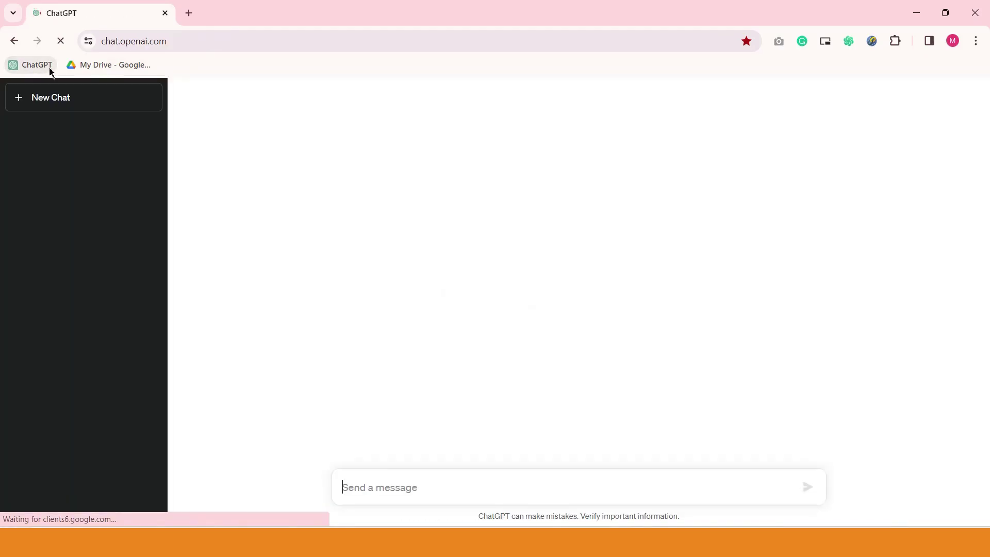
left_click(105, 72)
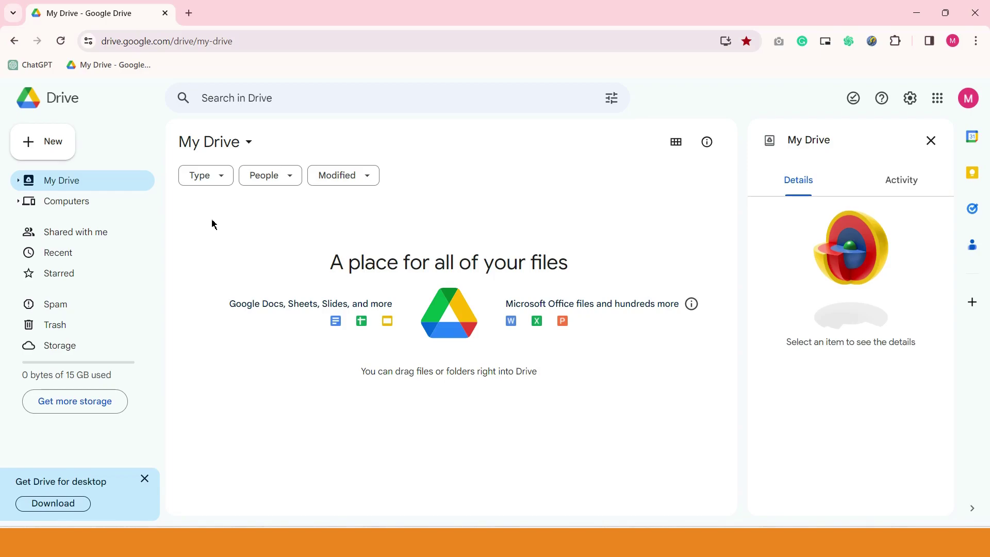
Check the new-item options, then hide the My Drive details panel.
left_click(69, 157)
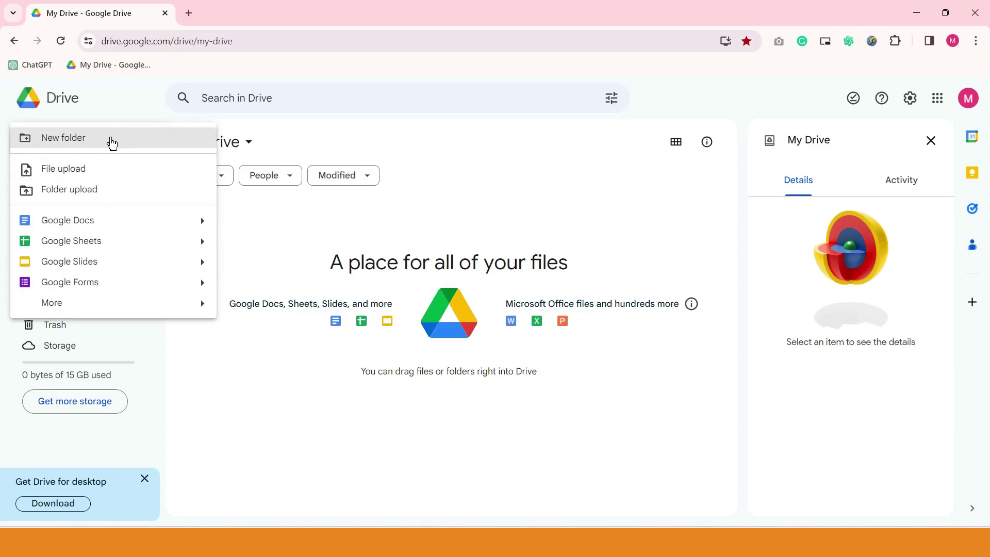
left_click(245, 237)
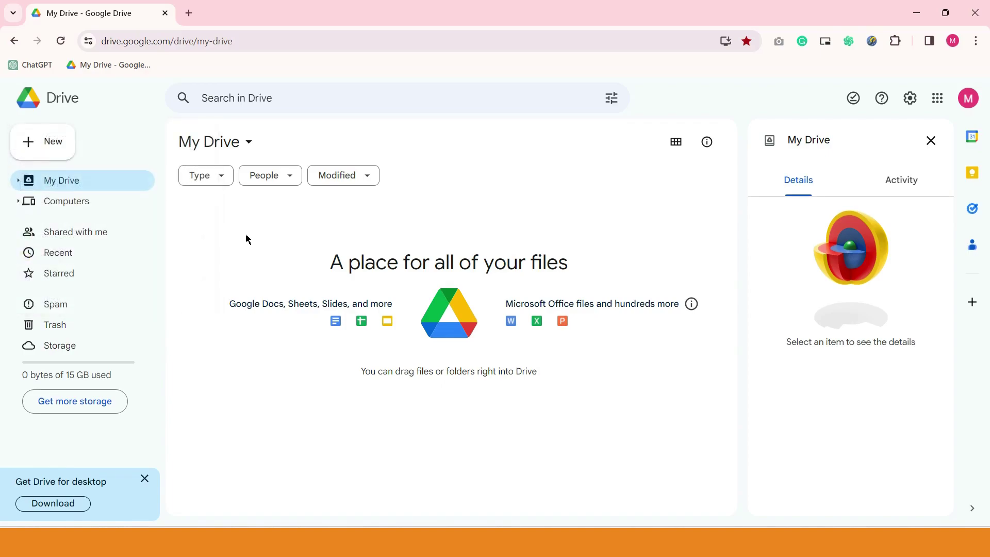
right_click(246, 237)
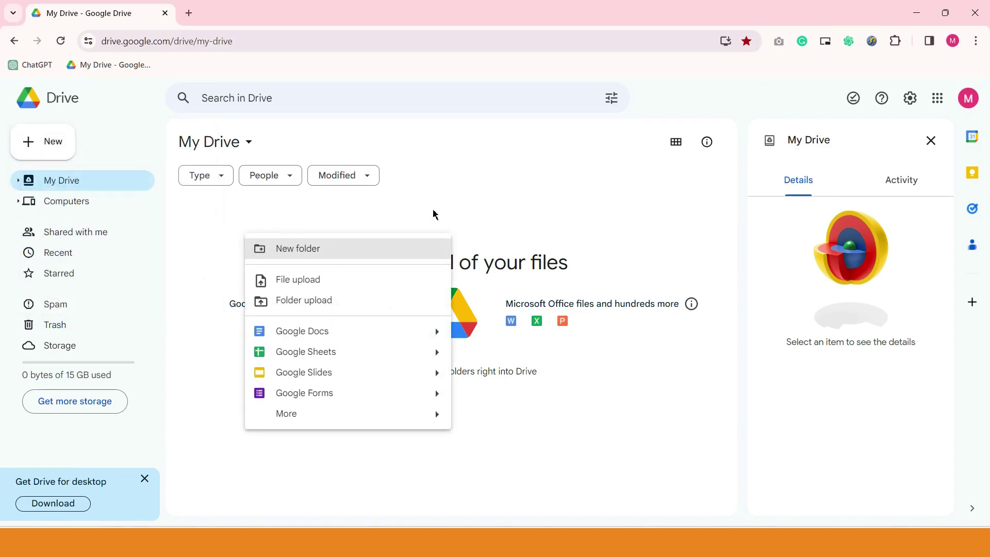
left_click(386, 205)
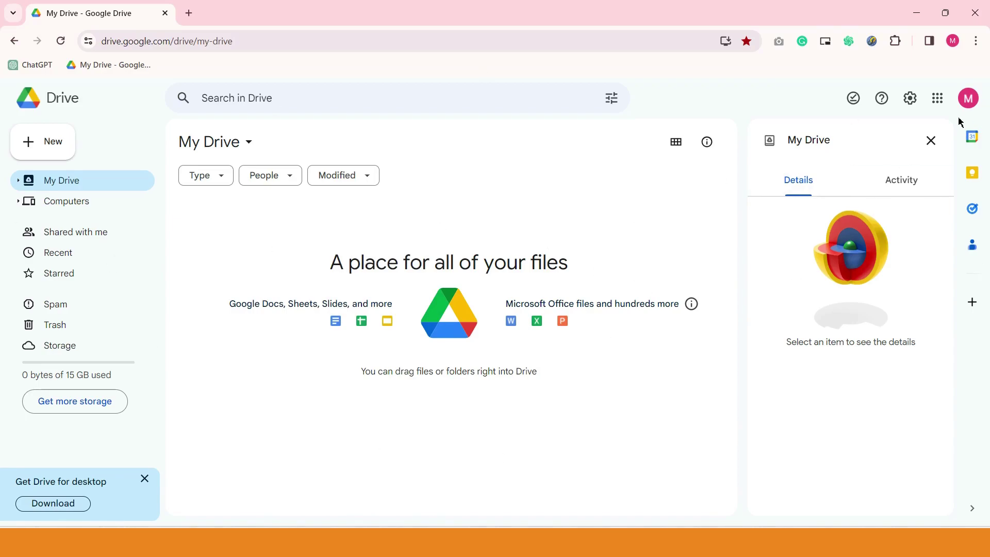
left_click(931, 140)
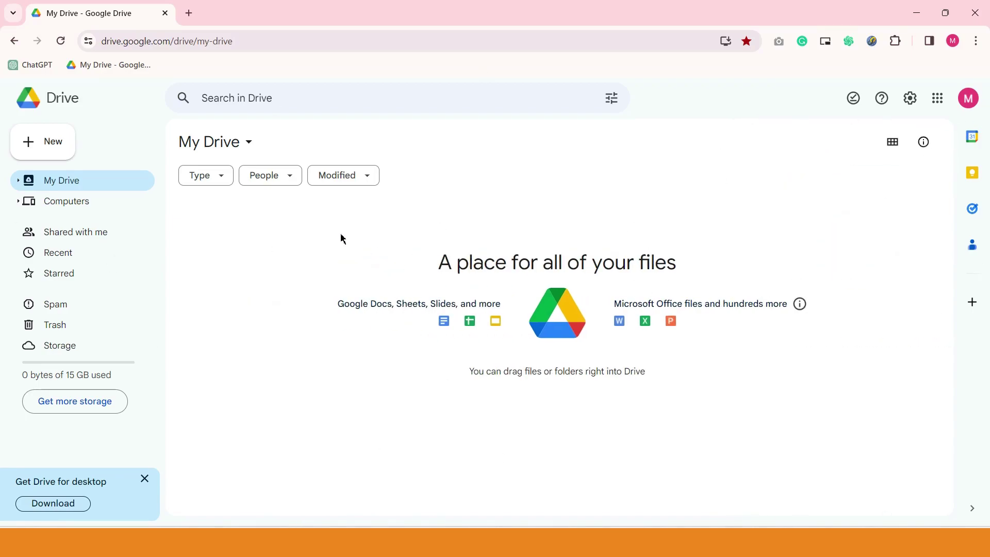
Create a folder named LastName_SDP_Batch1 from the right-click New folder option.
right_click(205, 234)
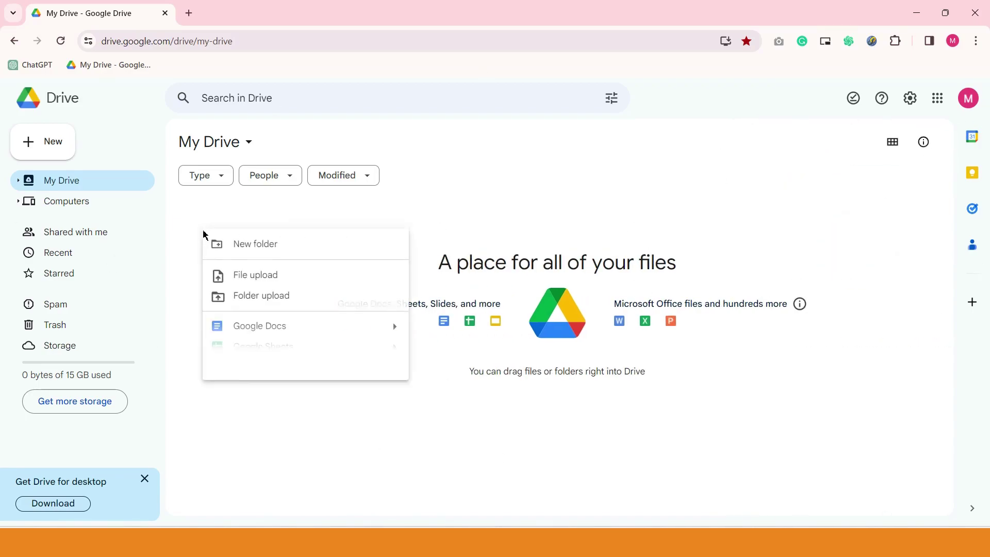
left_click(290, 261)
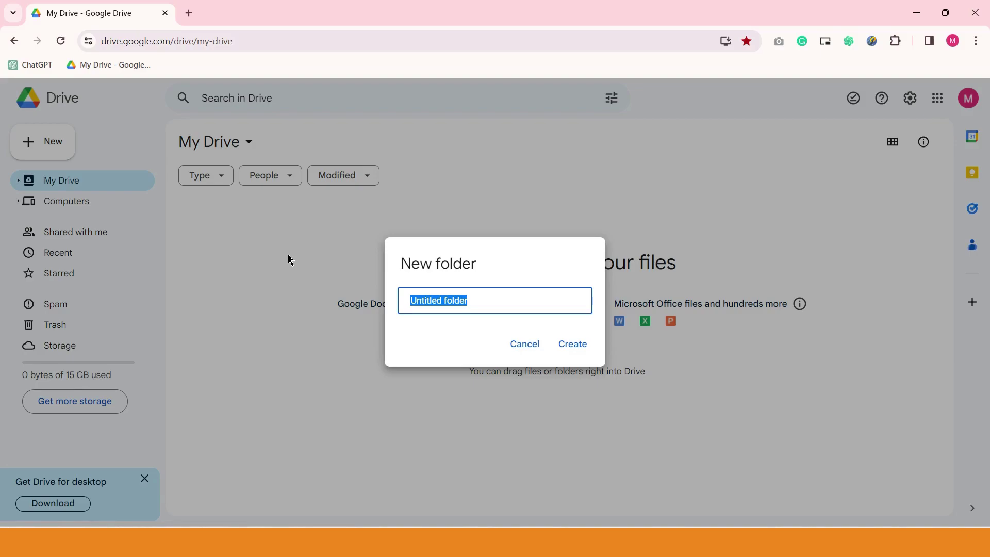
type("Last")
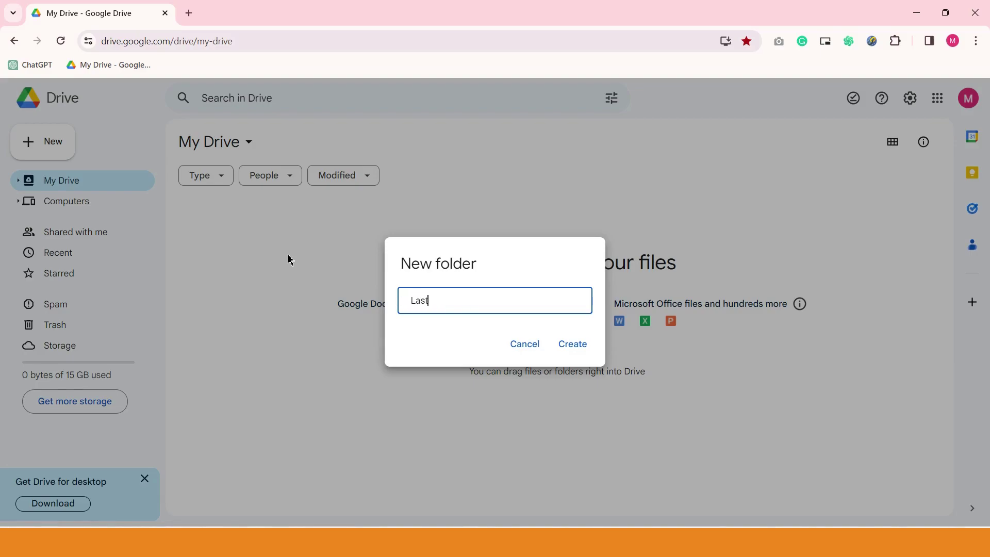
type("Name_SDP_Batch1")
left_click(576, 356)
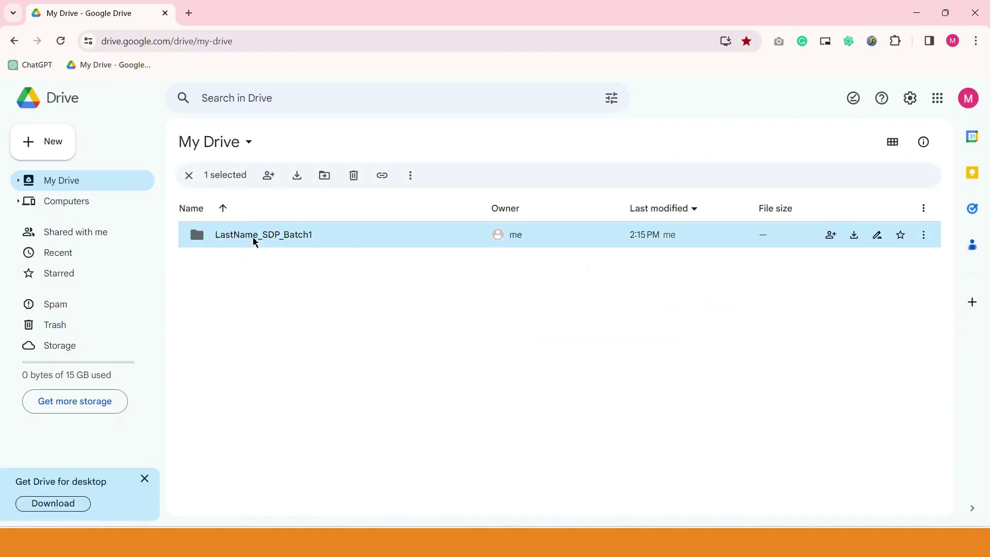
Open the LastName_SDP_Batch1 folder and bring up its creation options.
double_click(335, 242)
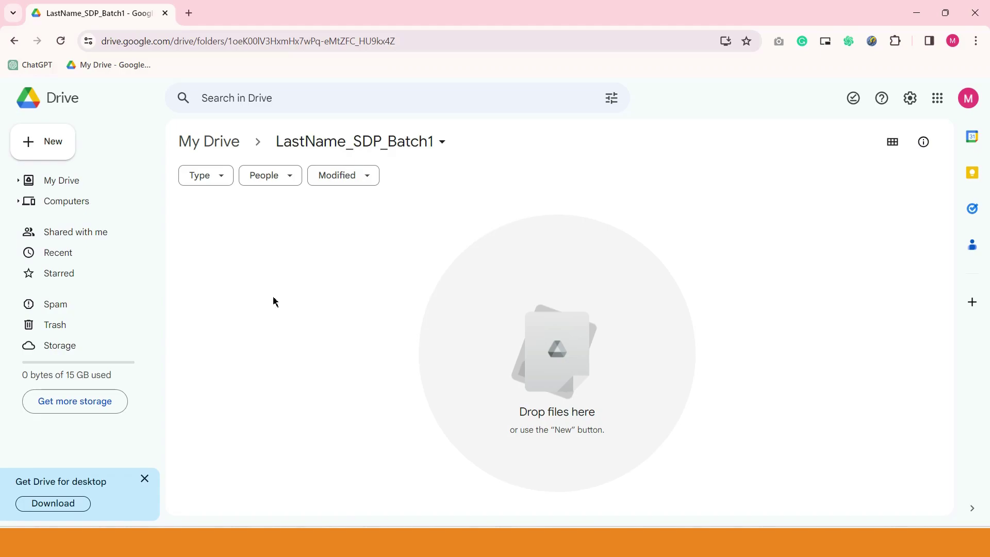
right_click(206, 218)
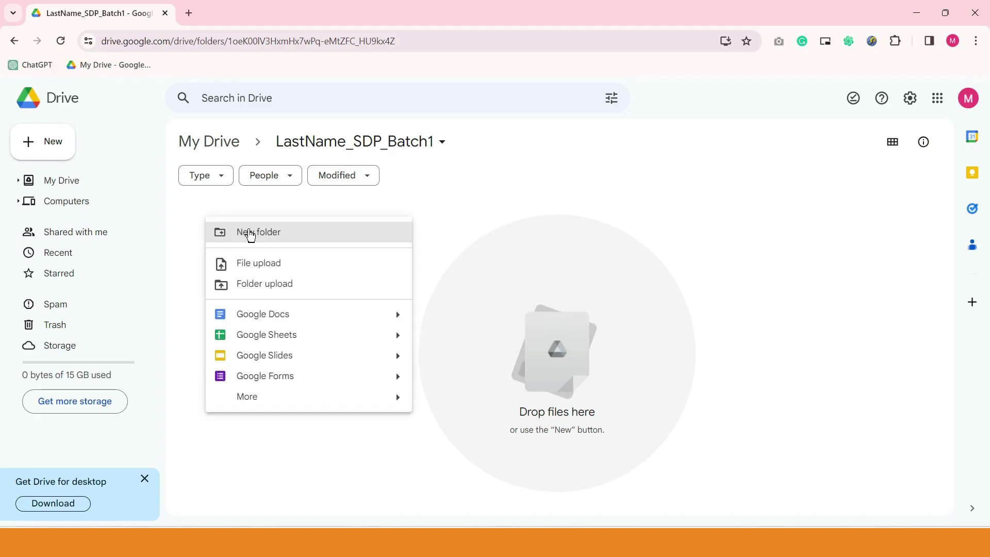
left_click(517, 187)
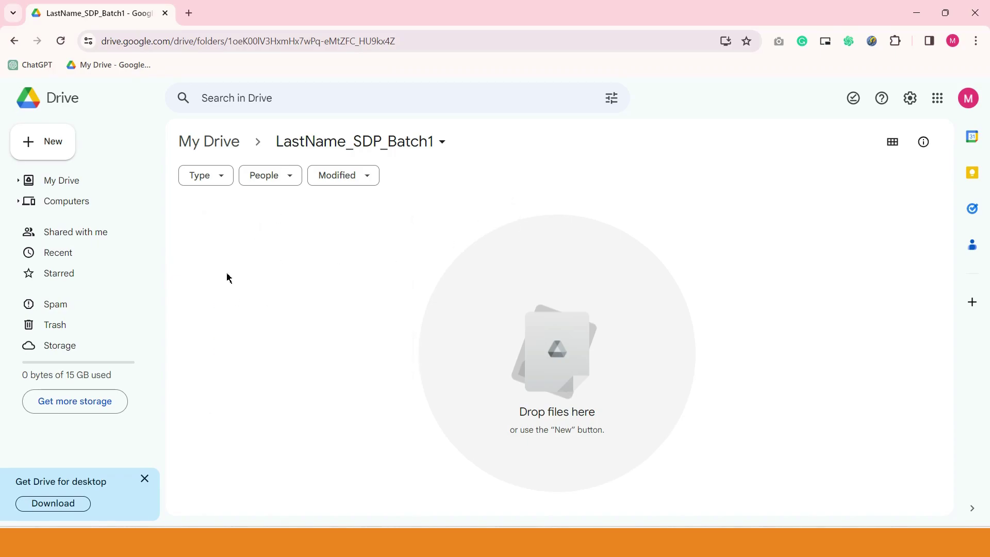
right_click(252, 231)
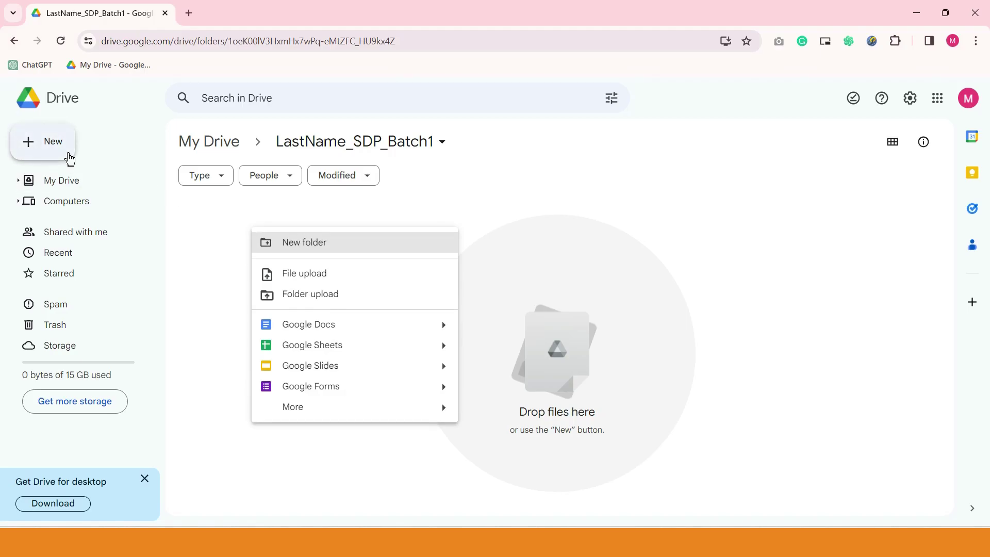
left_click(309, 250)
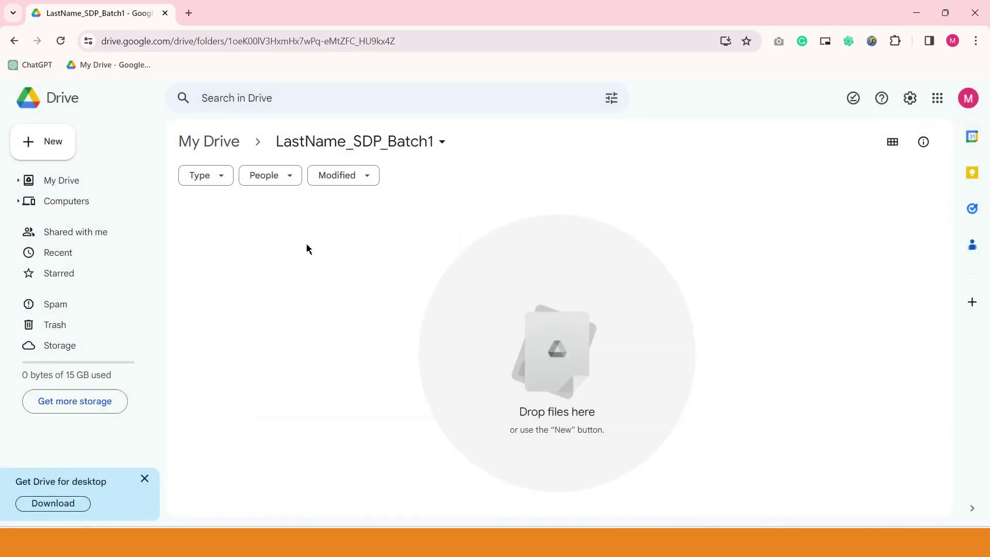
Create the SDP_Week_1 subfolder, correcting the typed name.
right_click(254, 237)
left_click(279, 251)
type("W")
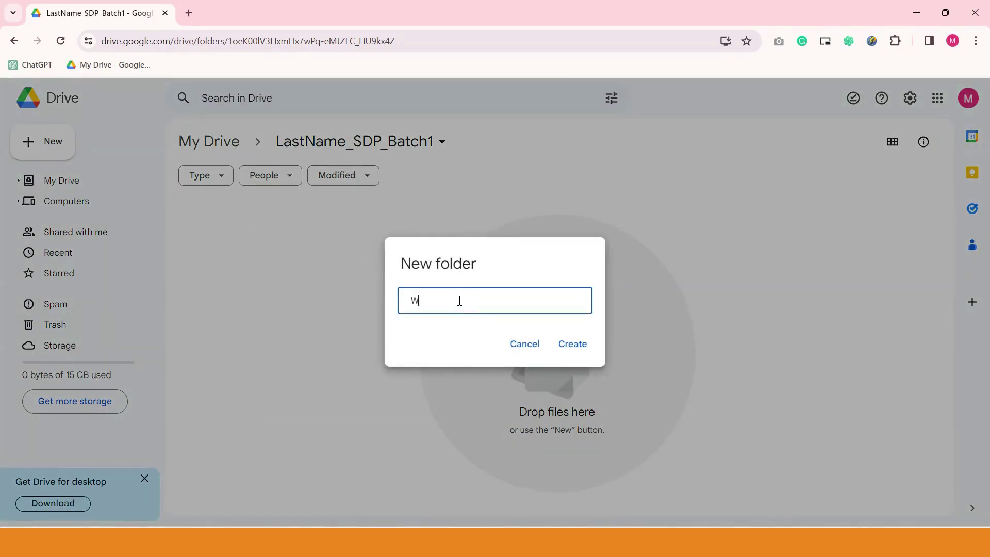
type("eek 1")
key("BackSpace")
key("BackSpace")
type("1_SDP_")
key("Right")
key("Right")
key("Return")
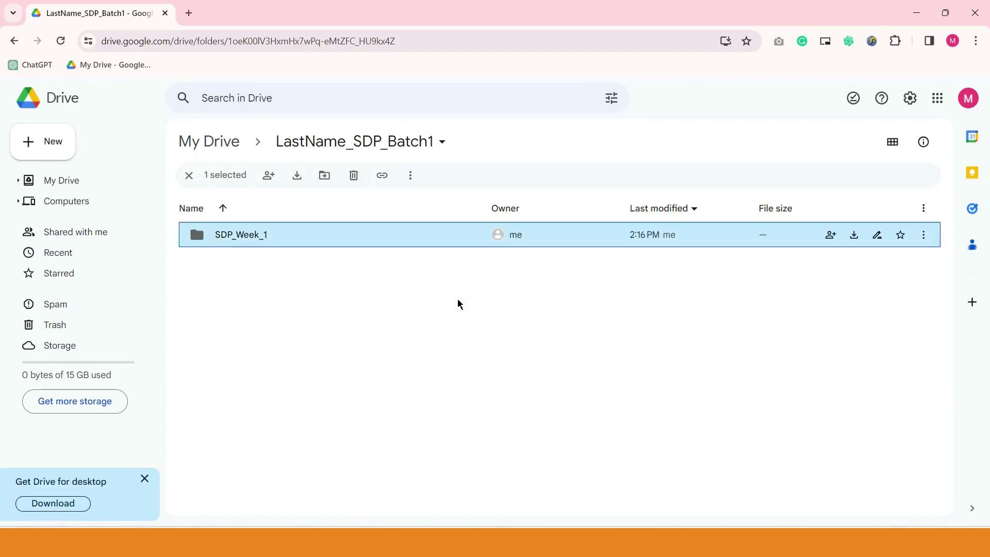
Create the SDP_Week_2 subfolder and clear the selection.
right_click(353, 279)
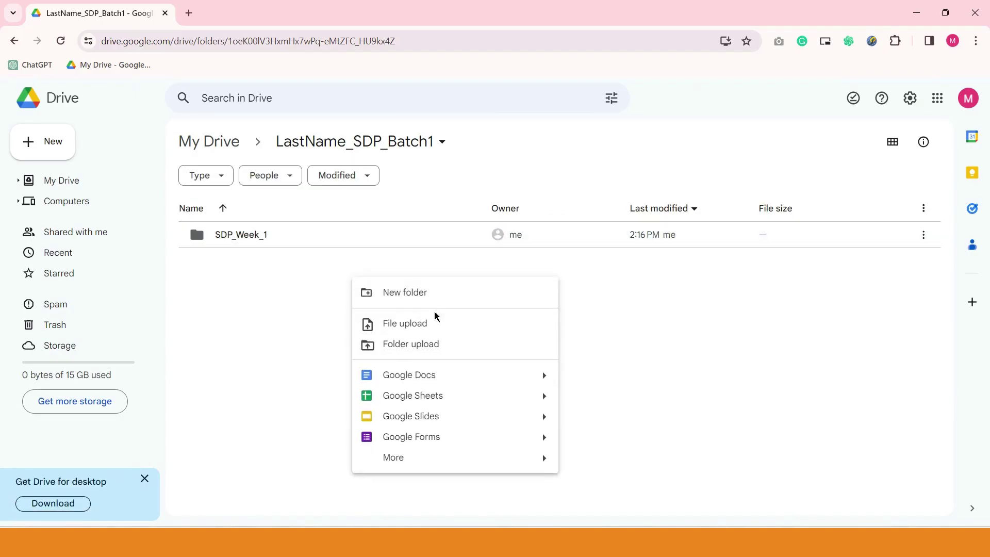
left_click(439, 293)
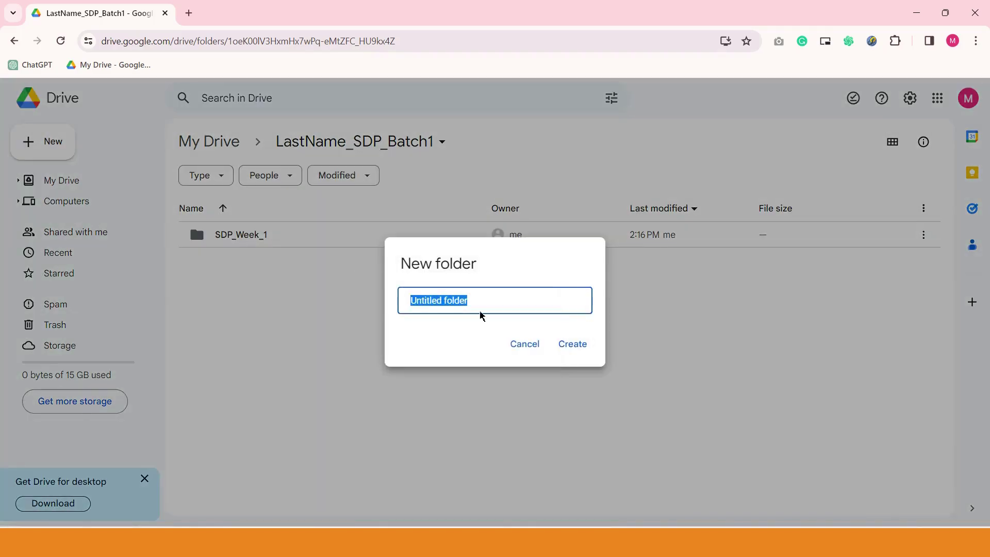
type("SDP_Week")
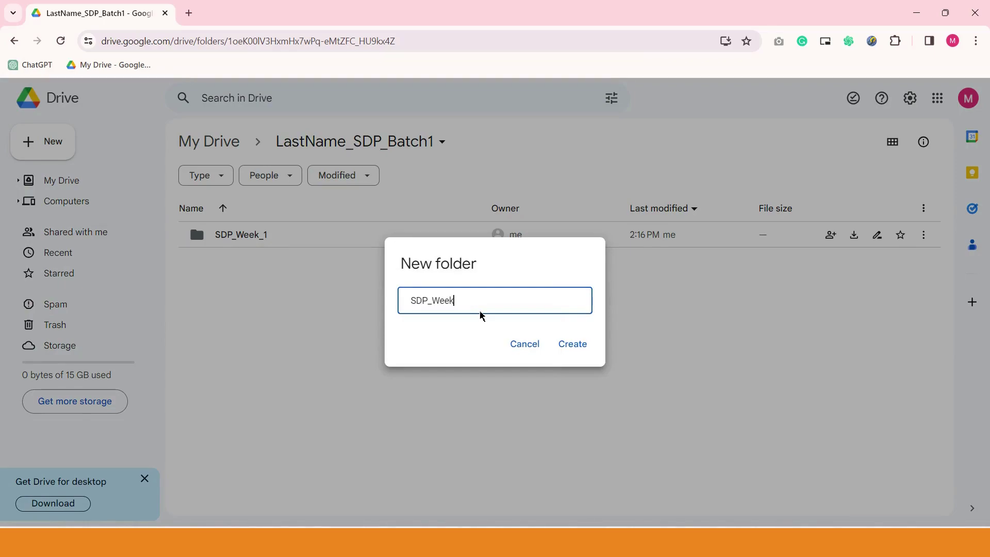
type("_2")
key("Return")
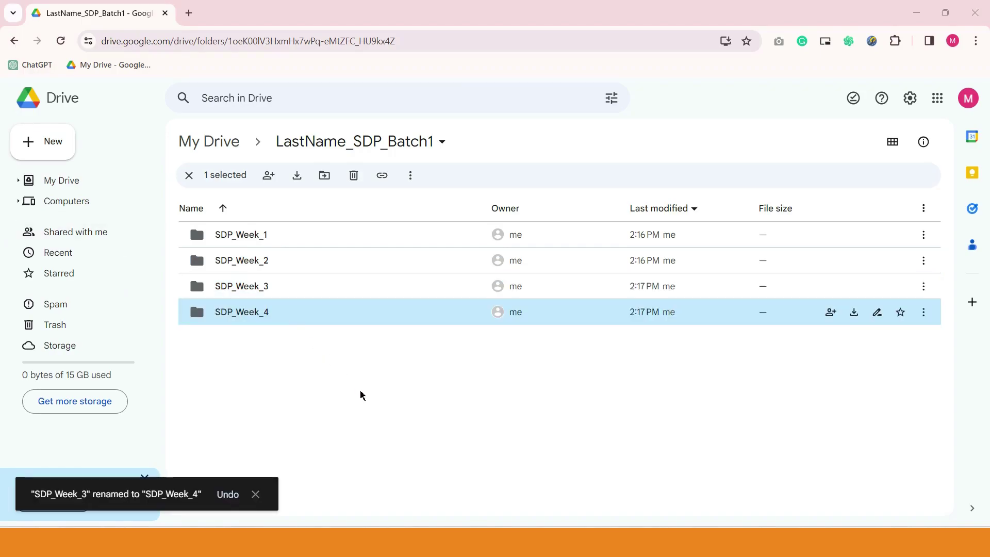
left_click(360, 395)
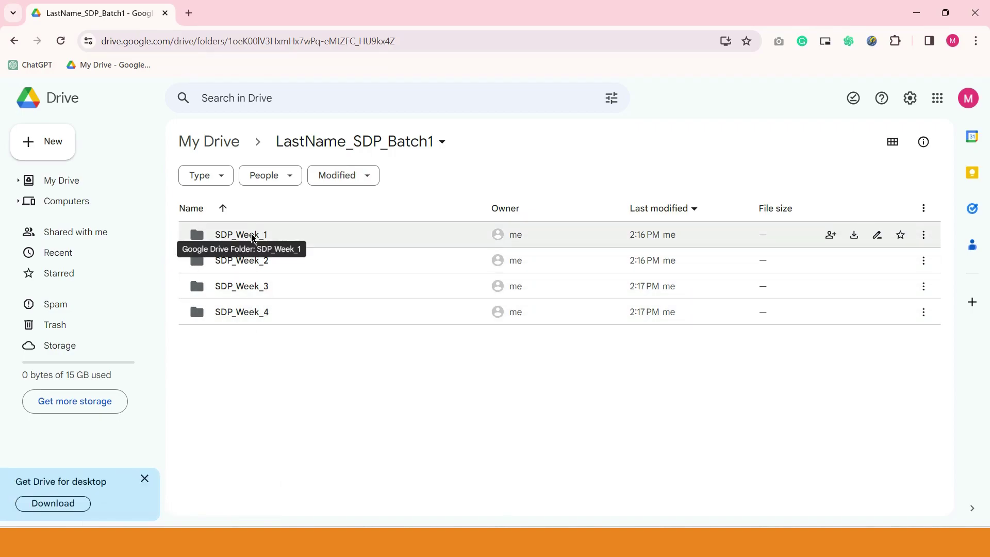
Return to My Drive, reopen LastName_SDP_Batch1 and marquee-select the week folders.
left_click(222, 150)
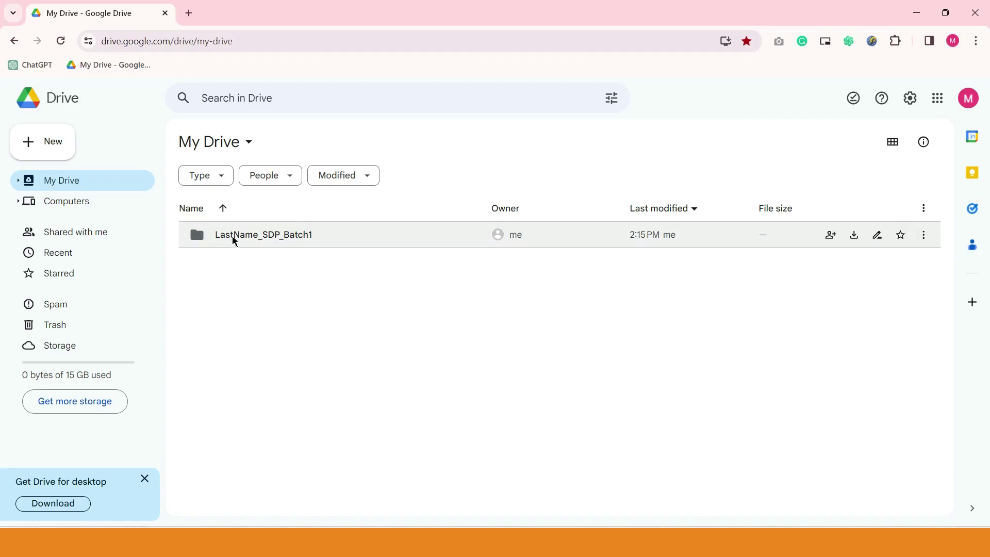
double_click(348, 246)
left_click_drag(255, 370, 388, 242)
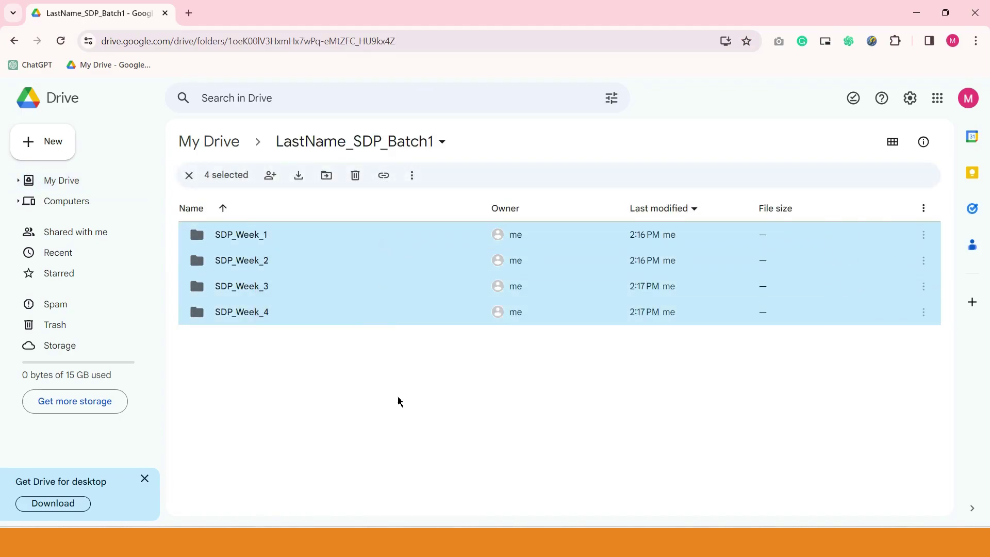
left_click(399, 401)
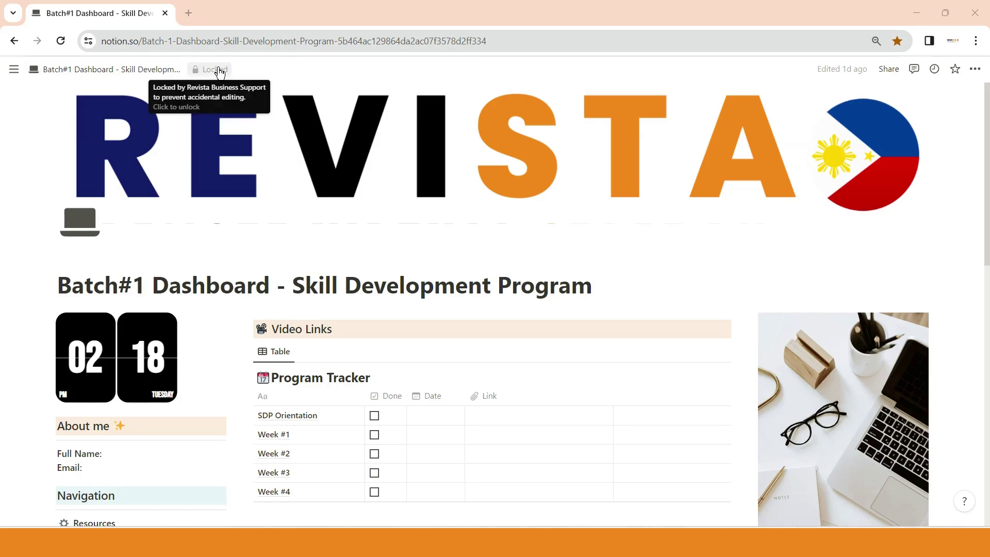
Unlock the Batch#1 Dashboard page from its ••• options menu.
left_click(974, 70)
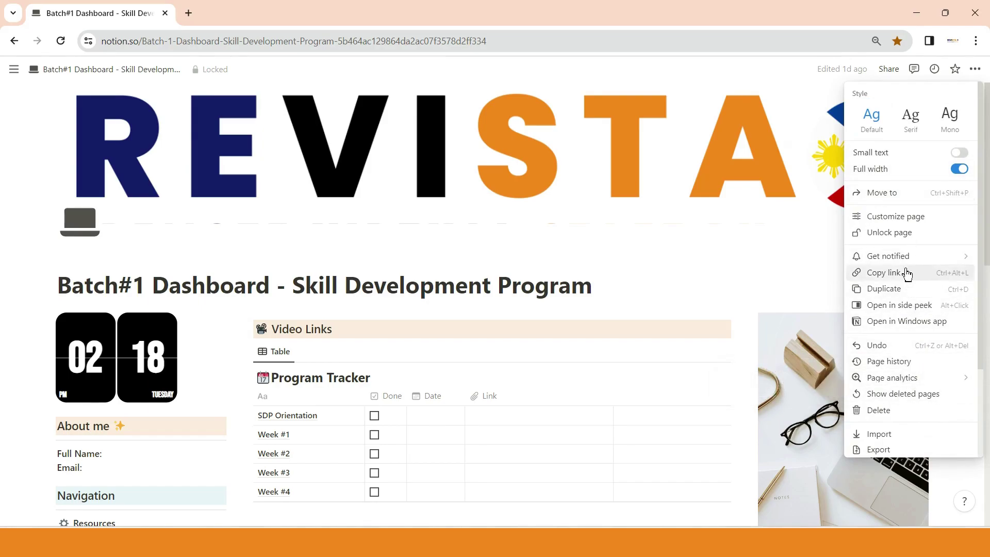
mouse_move(910, 255)
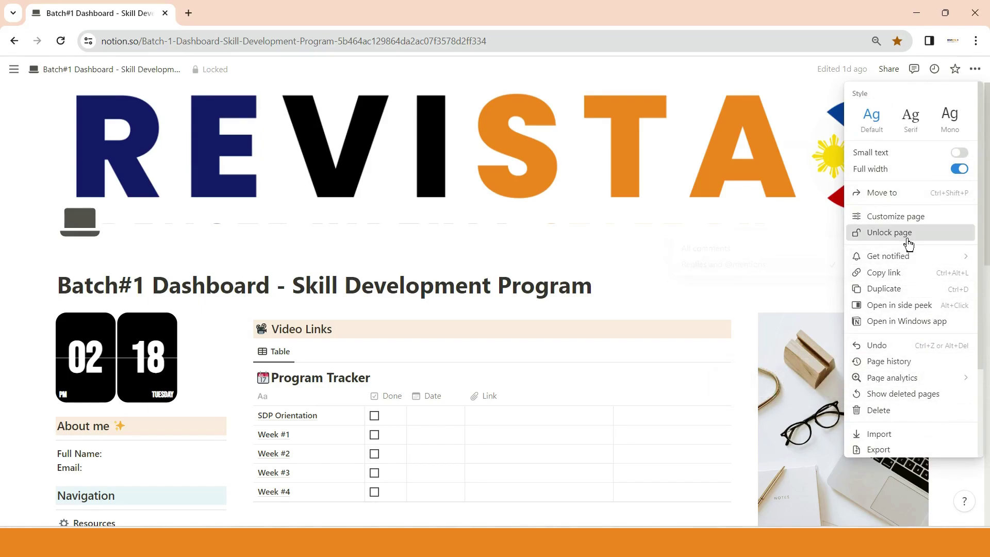
left_click(885, 233)
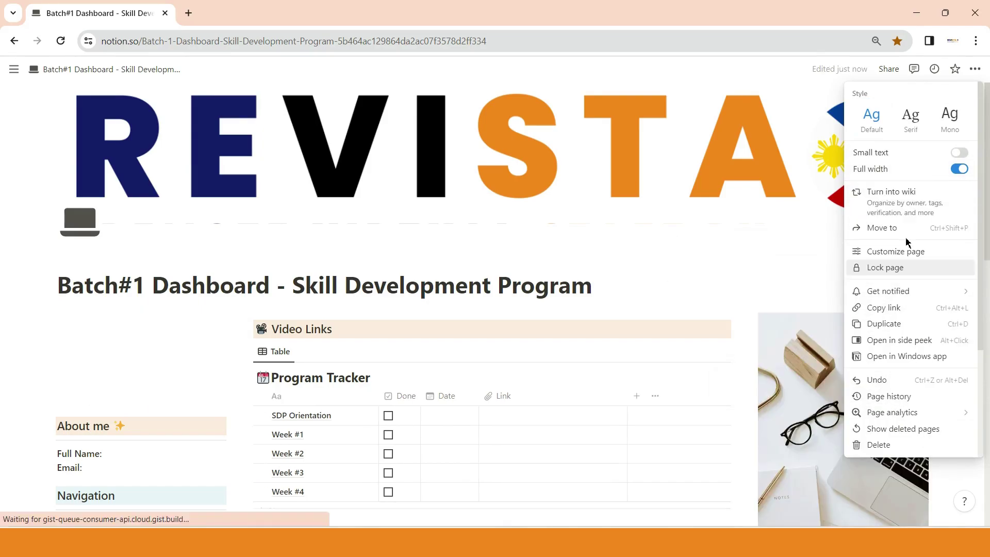
left_click(673, 281)
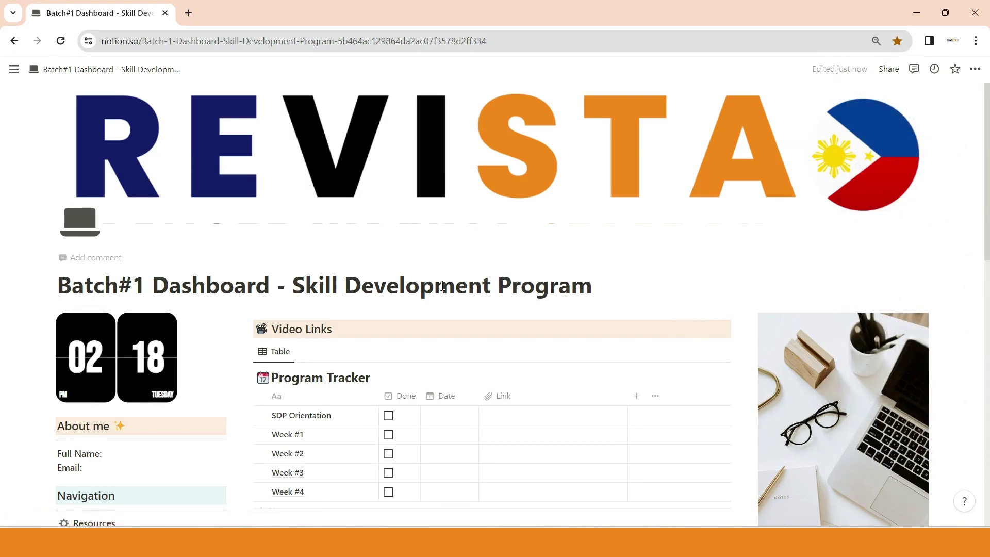
Scroll through the dashboard to review the Program Tracker and Coursework Tracker.
scroll(413, 343, "down", 5)
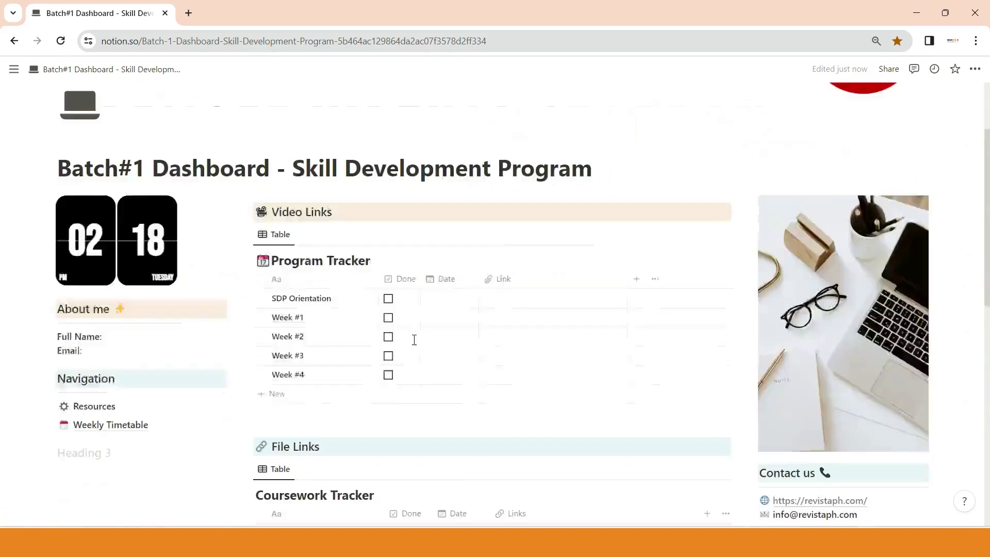
scroll(647, 435, "down", 6)
scroll(690, 462, "up", 10)
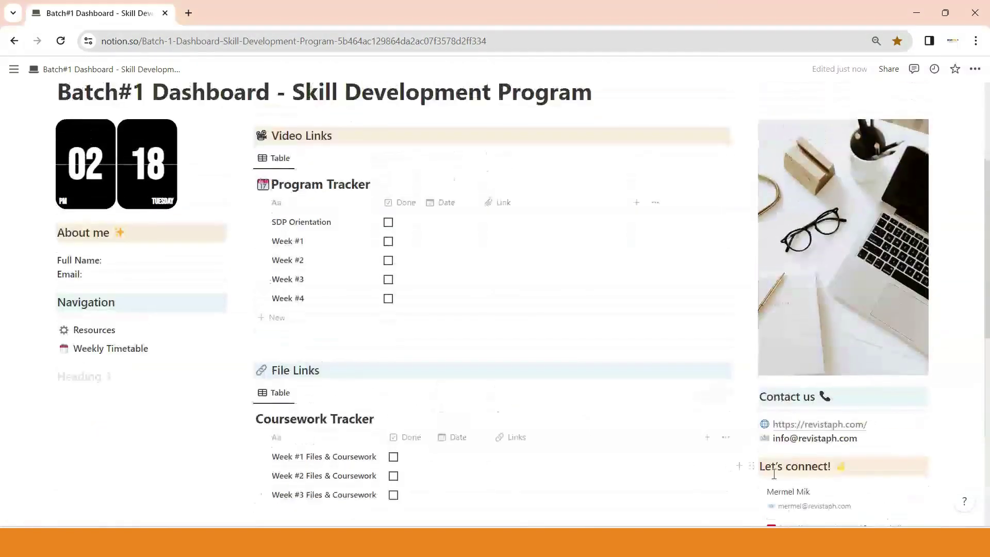
scroll(970, 444, "up", 2)
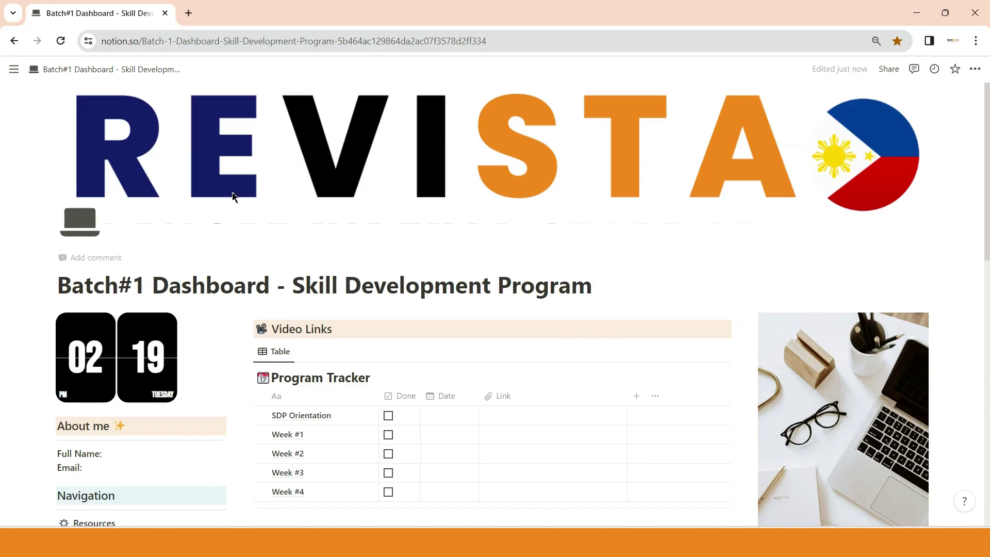
scroll(270, 197, "down", 1)
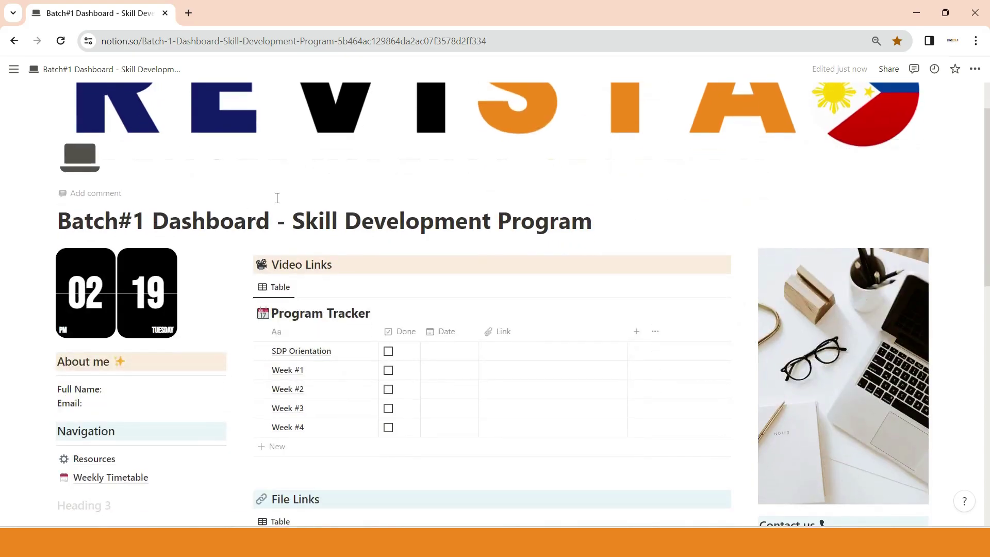
scroll(284, 195, "up", 1)
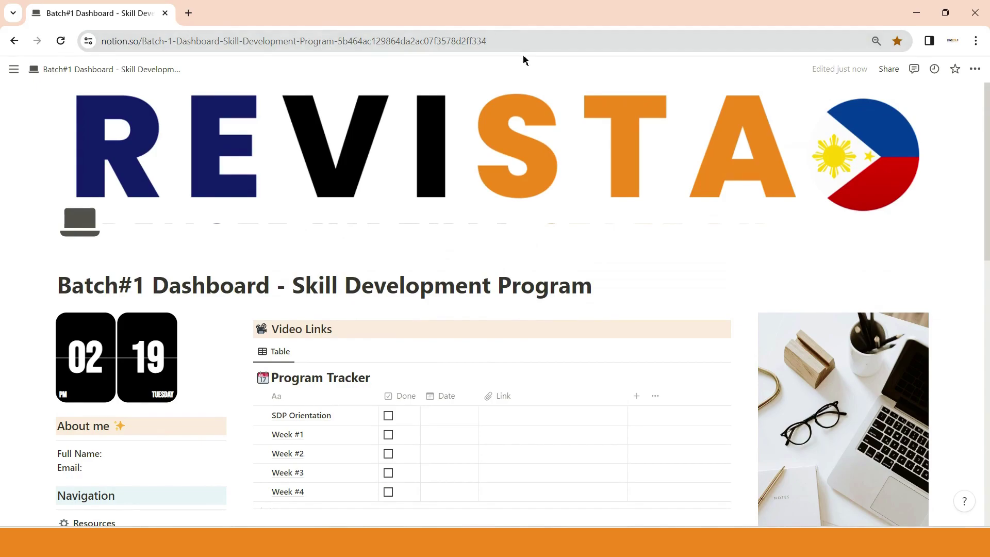
mouse_move(864, 323)
scroll(495, 309, "down", 2)
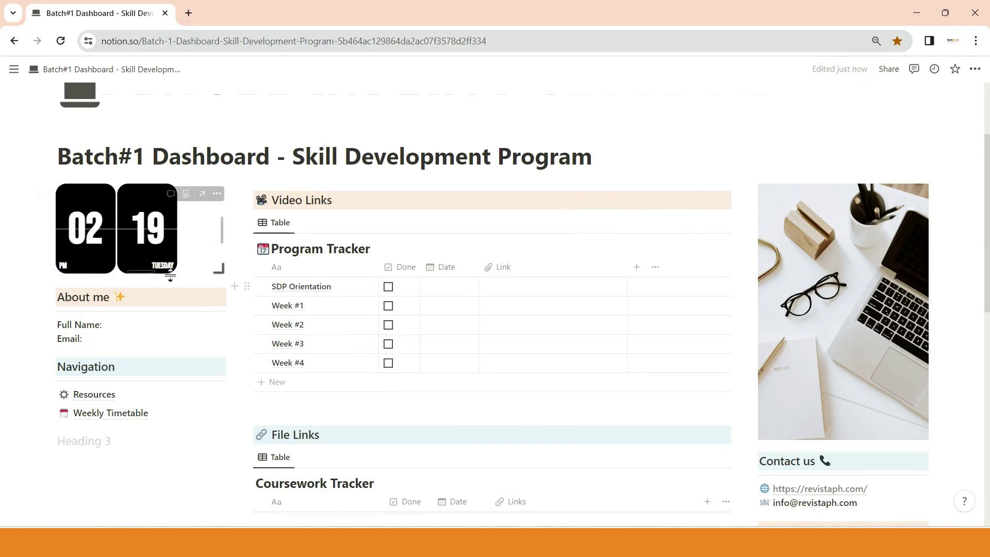
left_click(114, 327)
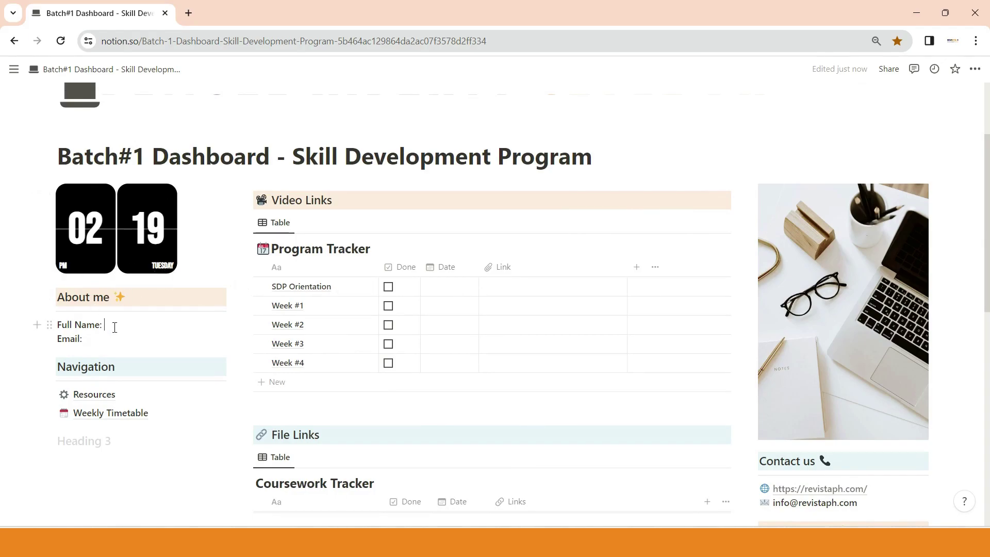
left_click(90, 341)
scroll(113, 343, "down", 1)
mouse_move(107, 337)
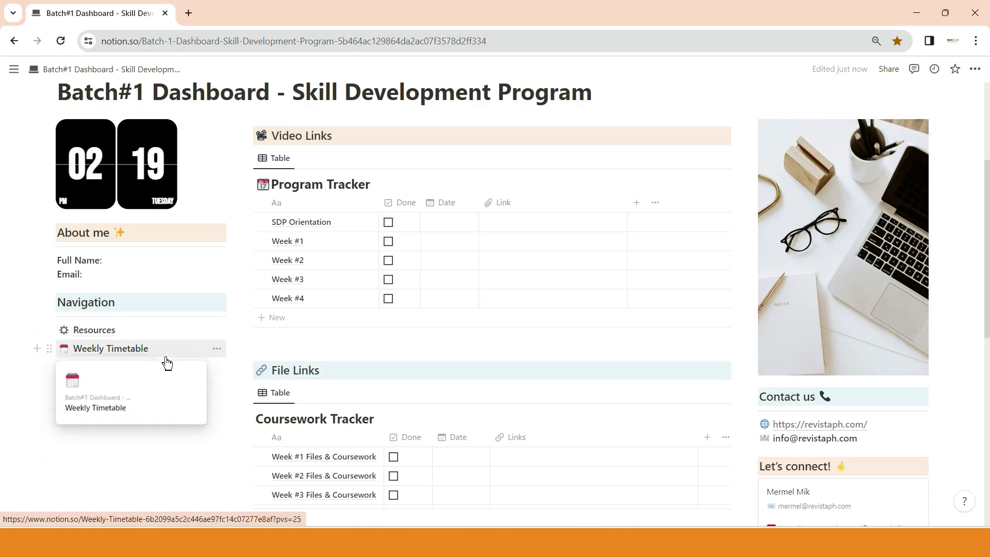
left_click(160, 358)
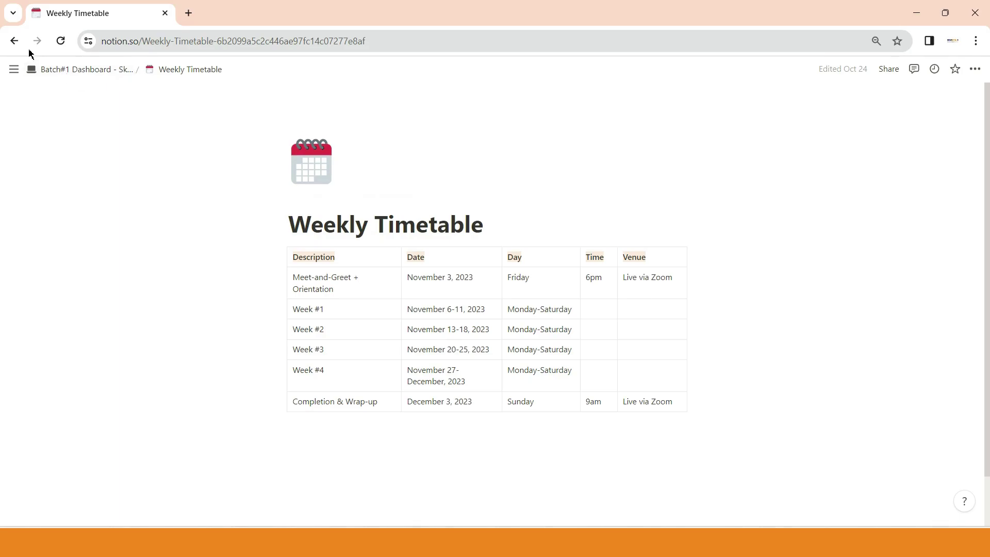
left_click(108, 72)
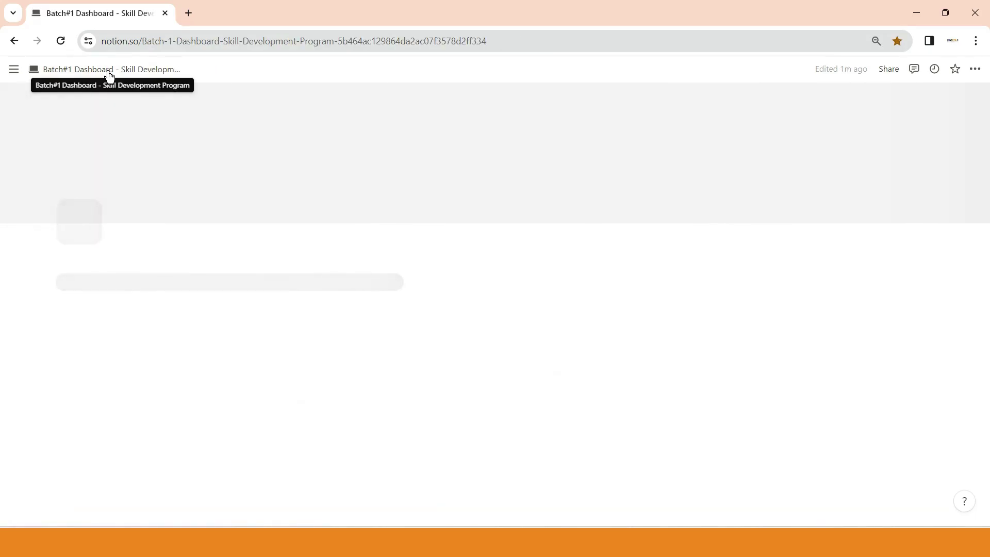
scroll(176, 257, "down", 3)
scroll(176, 257, "down", 2)
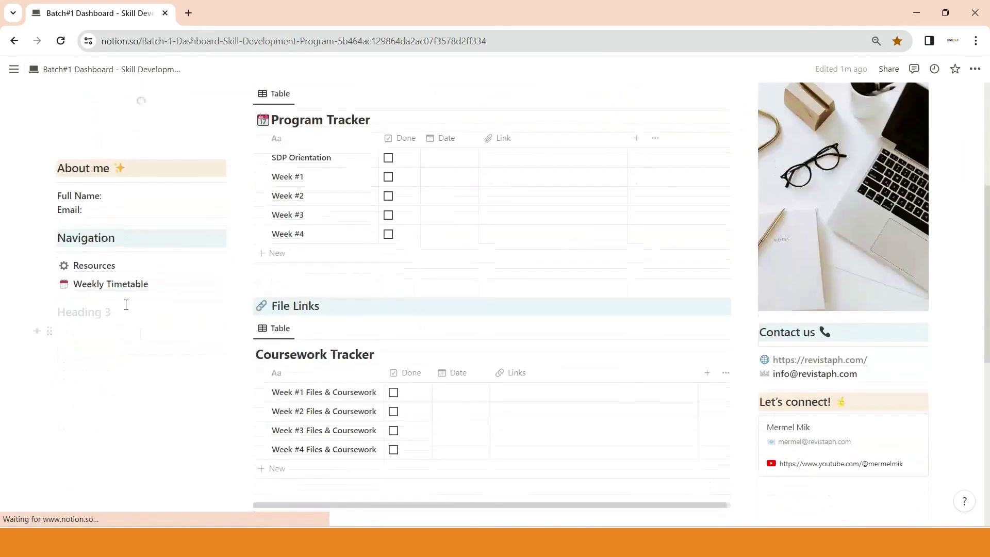
left_click(109, 269)
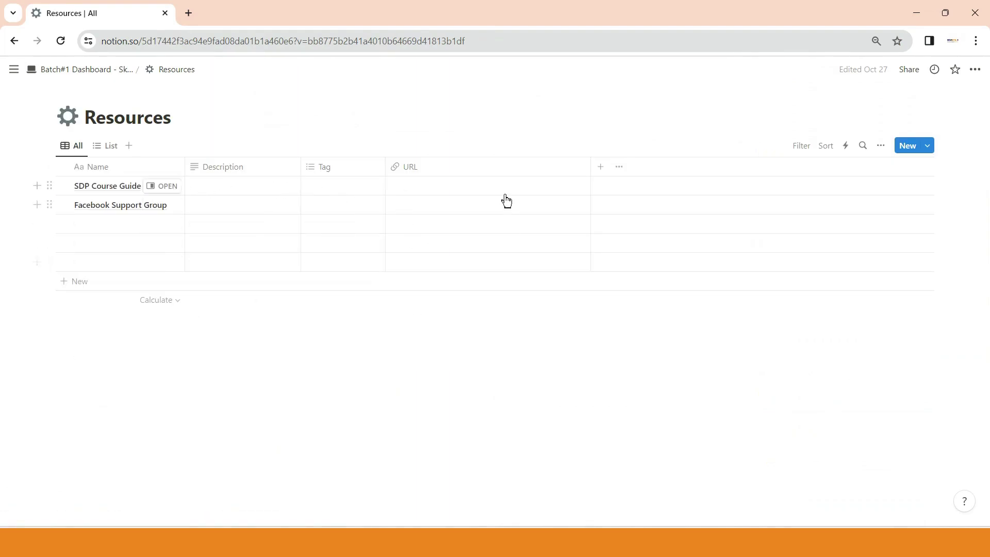
left_click(89, 77)
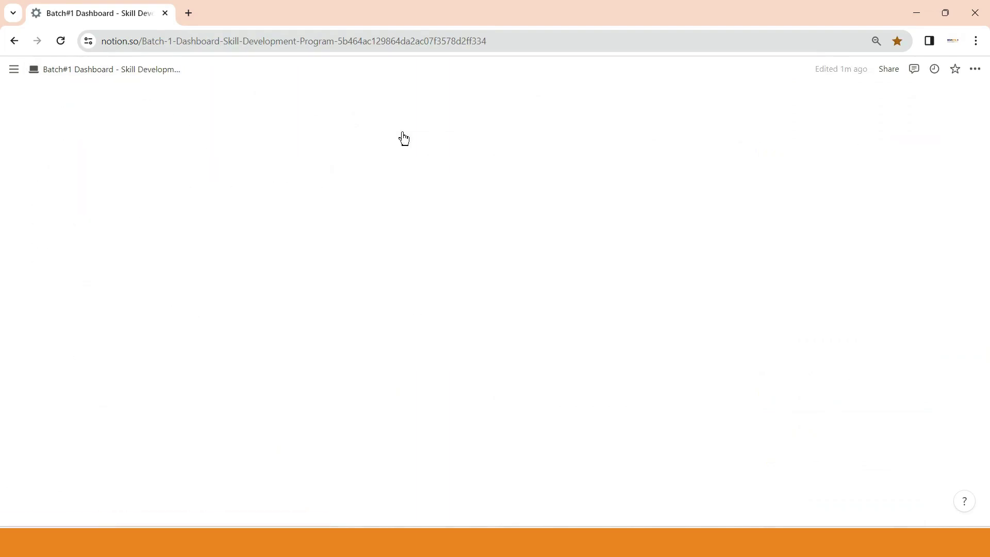
scroll(518, 254, "down", 3)
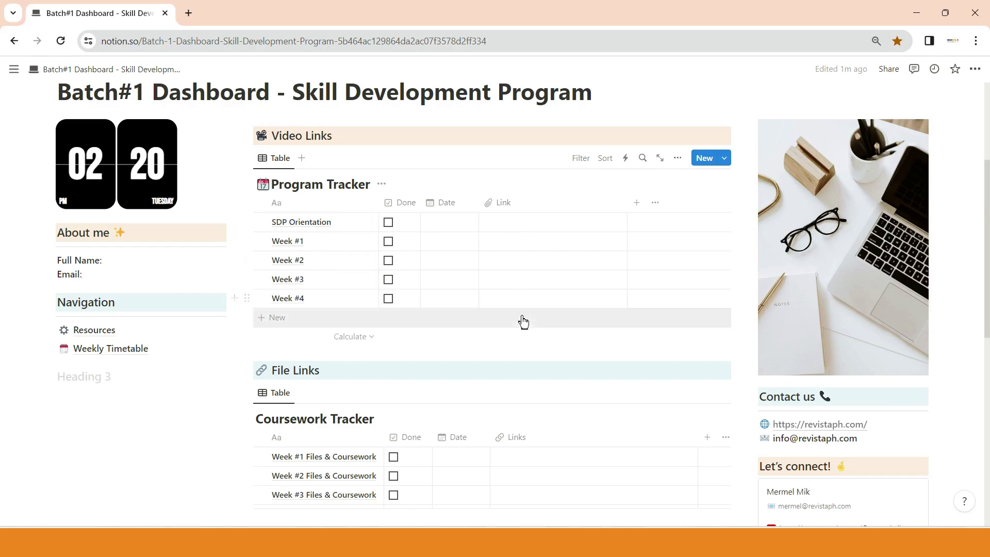
left_click(389, 223)
left_click(388, 242)
left_click(389, 261)
left_click(388, 280)
left_click(389, 300)
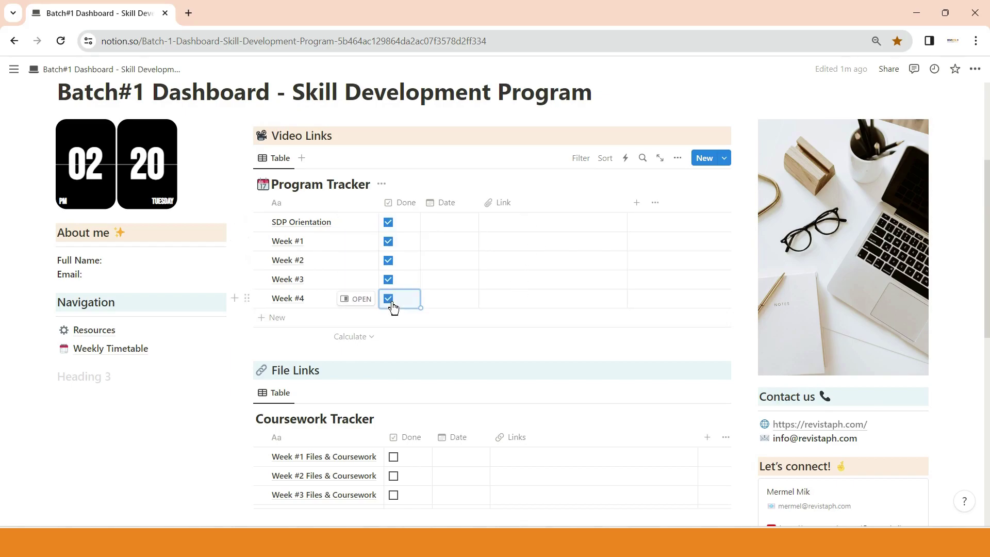
left_click(388, 223)
left_click(388, 242)
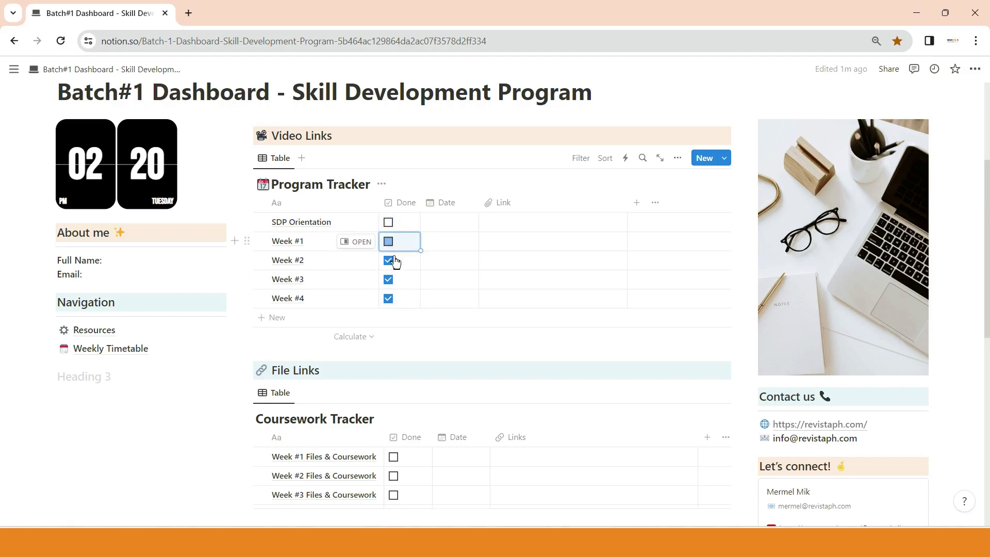
left_click(389, 261)
left_click(389, 280)
left_click(389, 299)
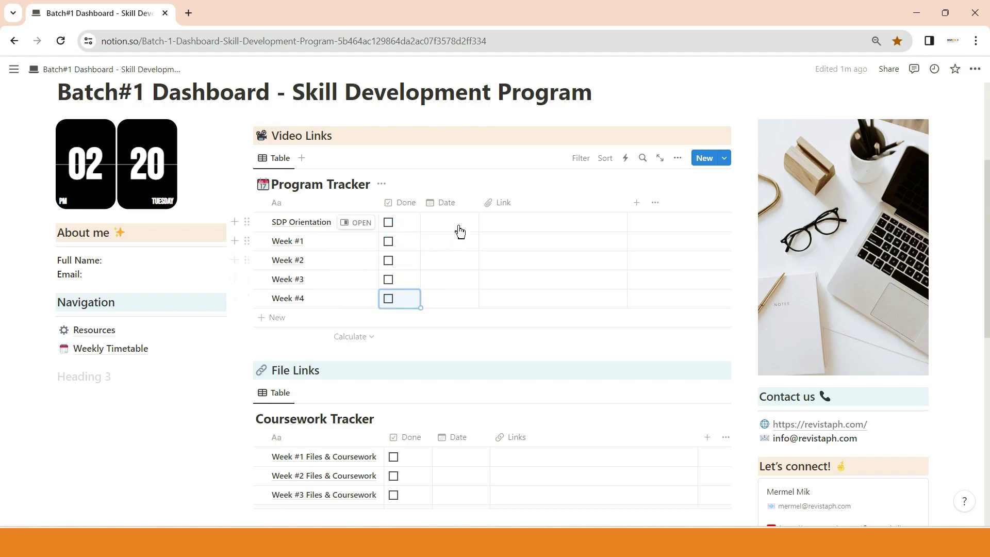
left_click(458, 226)
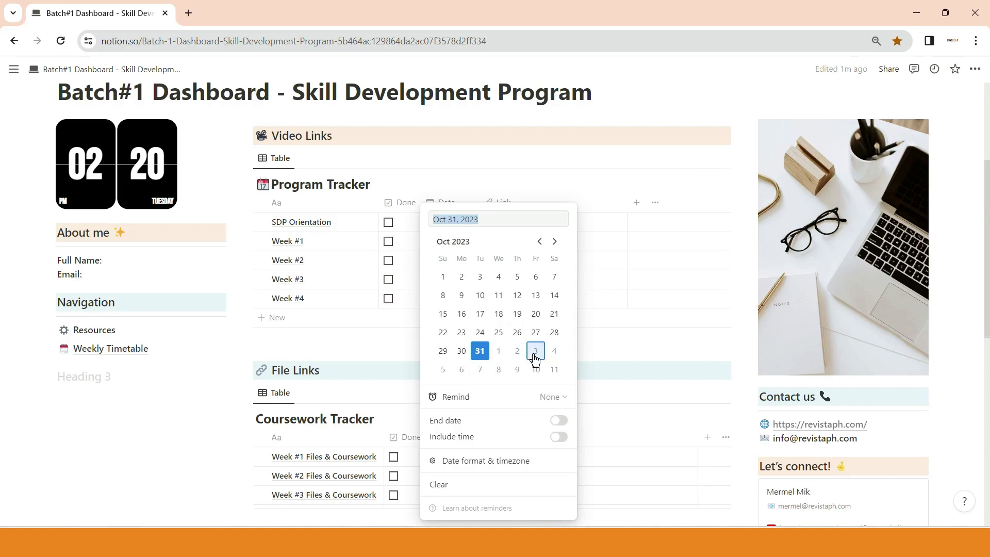
key("Escape")
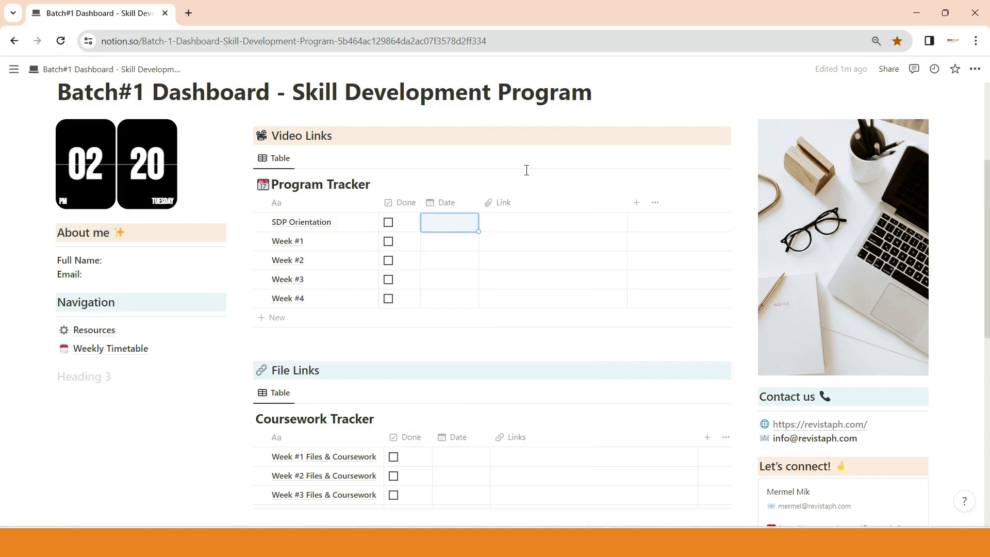
scroll(526, 170, "down", 1)
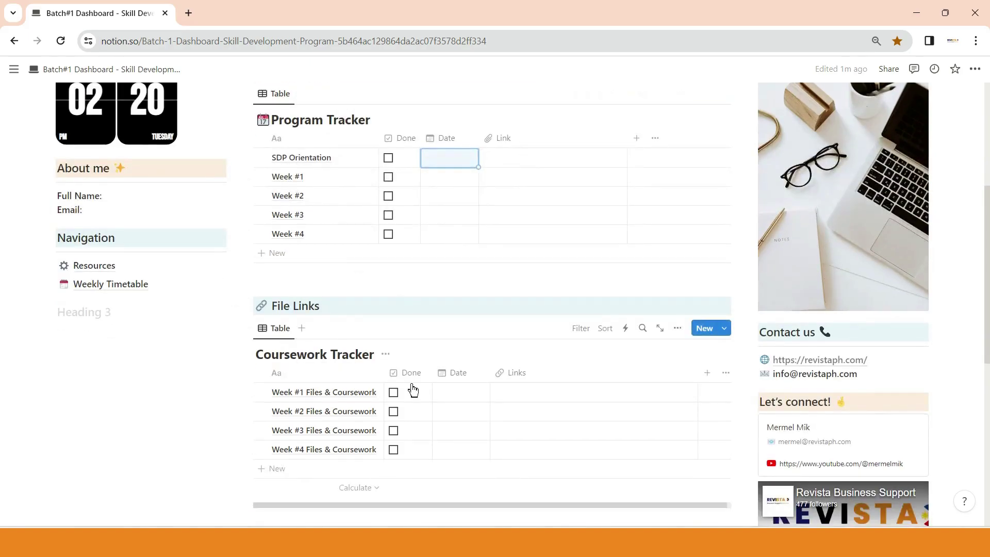
scroll(416, 361, "up", 1)
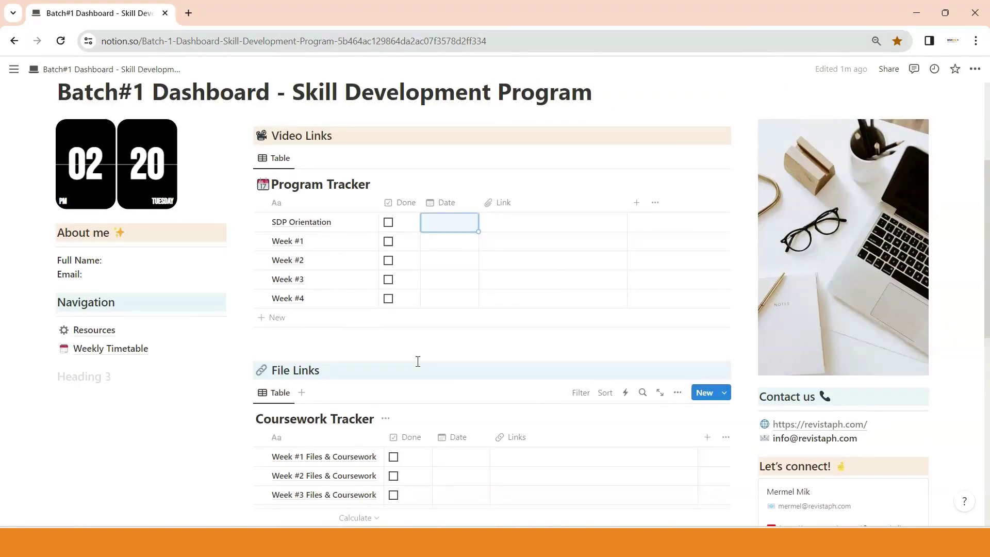
scroll(417, 360, "down", 2)
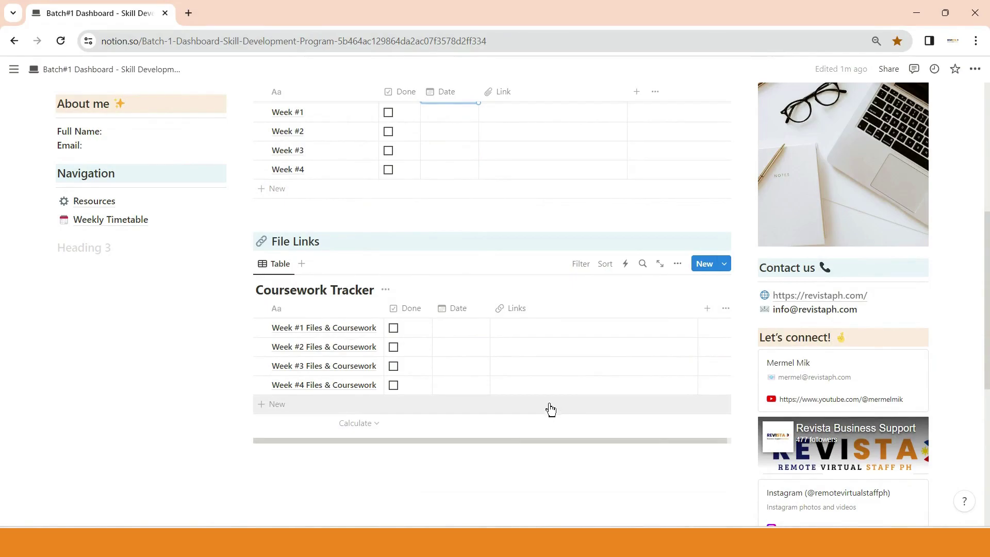
left_click(532, 330)
left_click(534, 351)
left_click(533, 351)
left_click(535, 369)
left_click(536, 375)
key("Escape")
left_click(534, 388)
key("Escape")
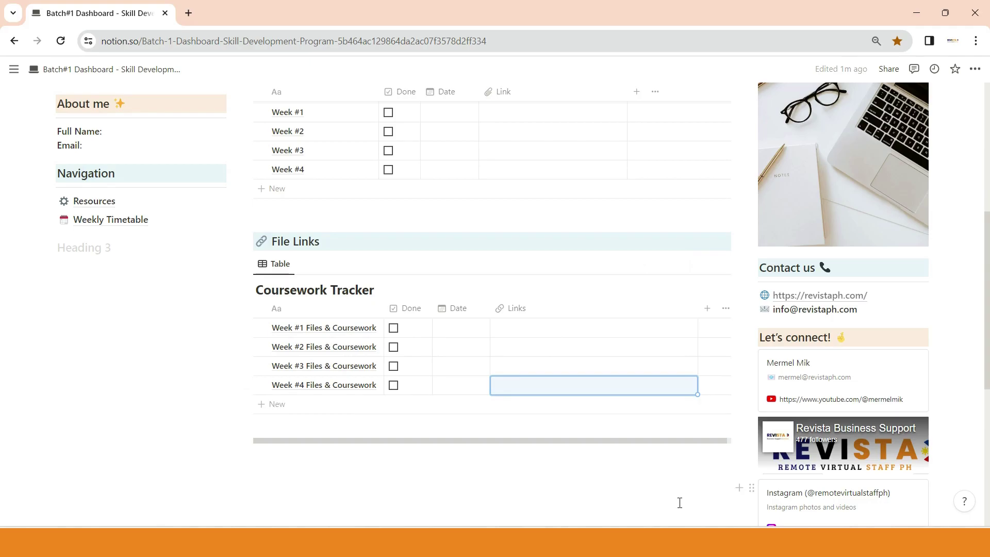
scroll(593, 484, "up", 2)
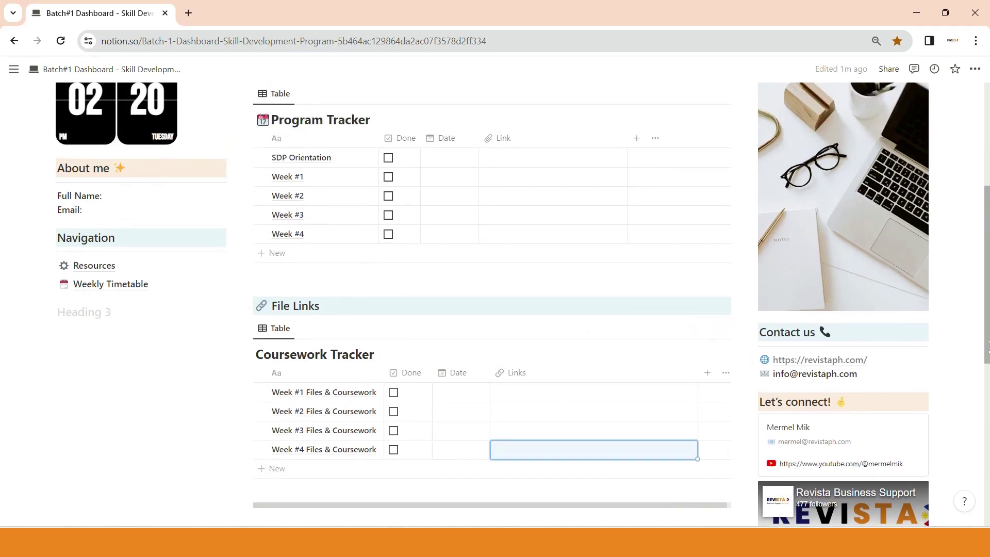
scroll(495, 304, "up", 2)
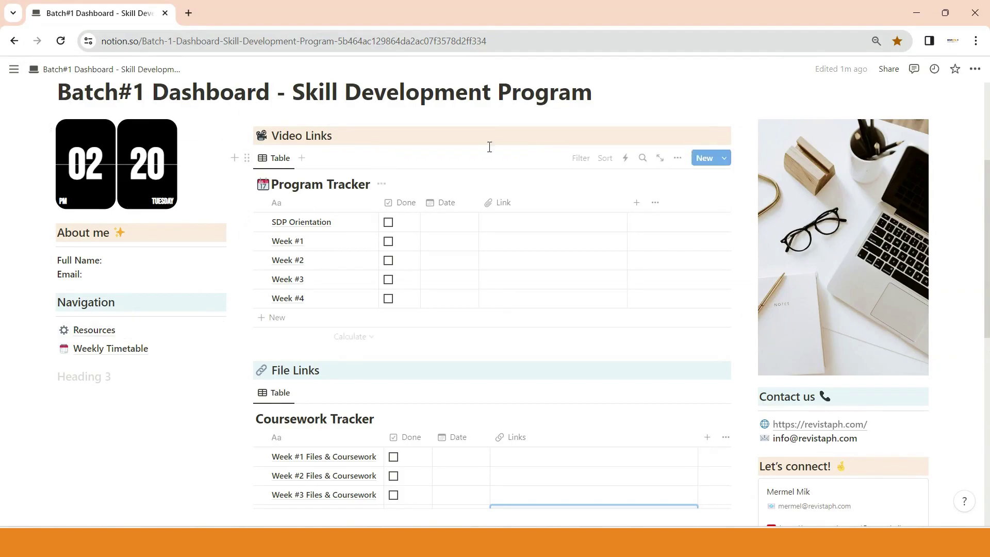
scroll(962, 327, "up", 2)
scroll(958, 331, "down", 3)
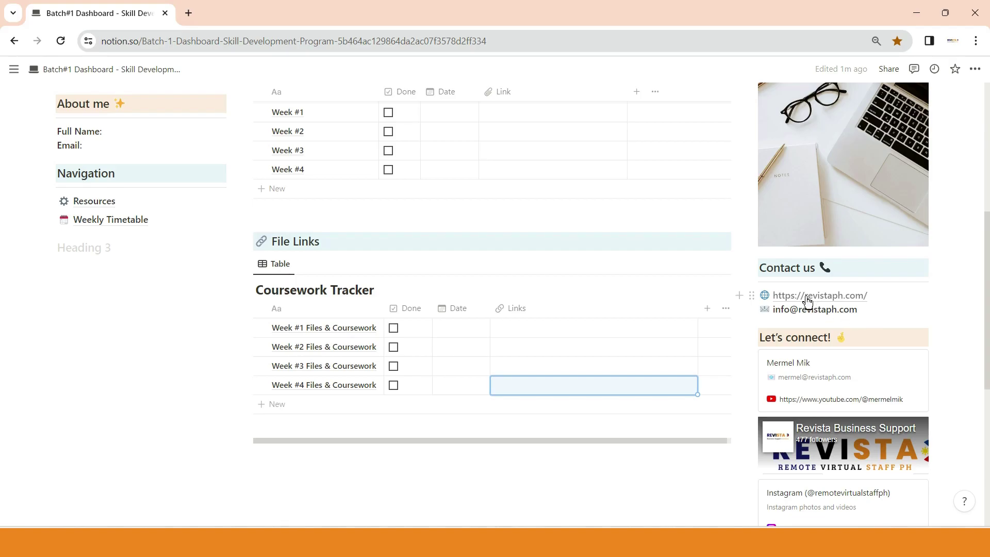
scroll(808, 302, "down", 3)
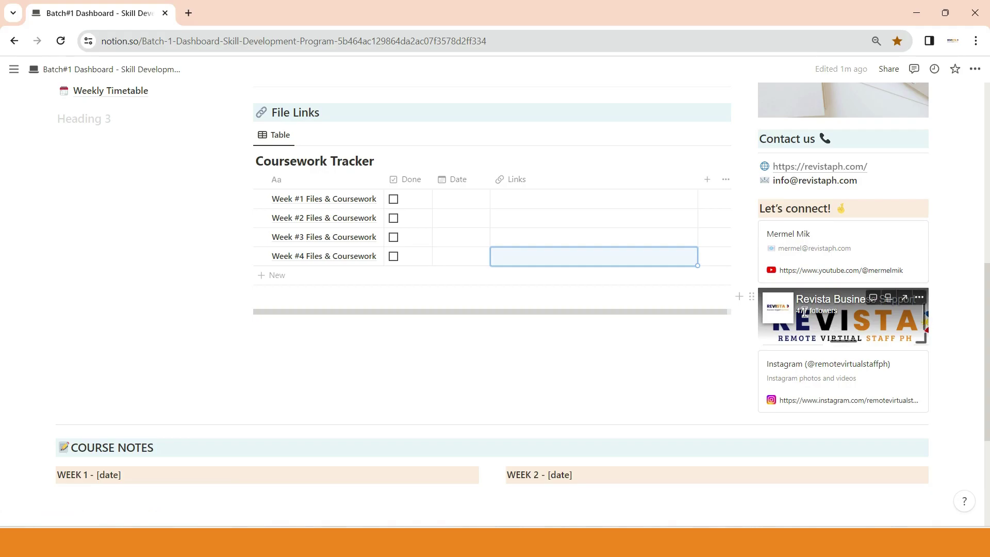
scroll(807, 392, "down", 2)
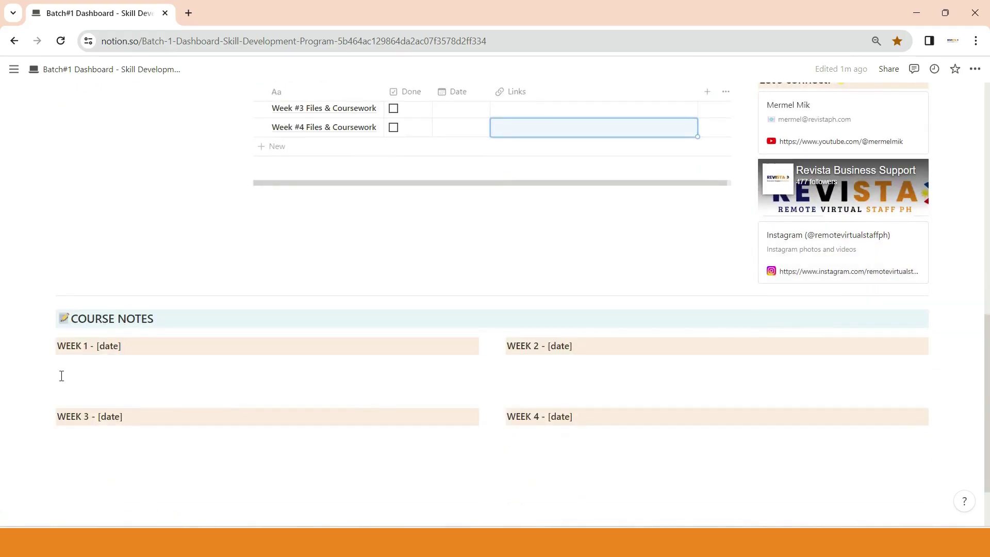
left_click(130, 367)
type("adf")
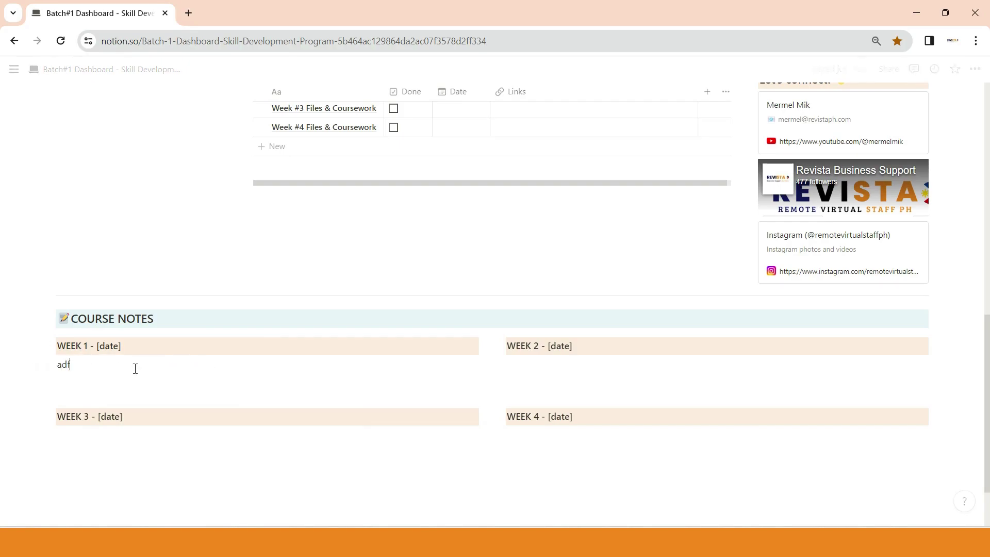
type("a a adf")
left_click(658, 382)
type("dfad")
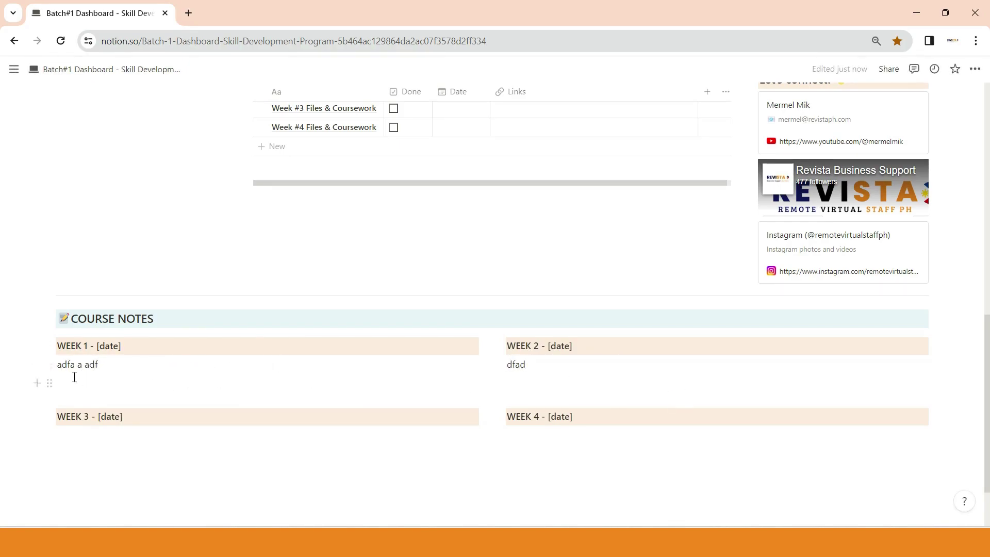
left_click_drag(75, 377, 56, 364)
key("BackSpace")
left_click_drag(529, 365, 499, 366)
key("Right")
key("BackSpace")
key("BackSpace")
key("BackSpace")
key("BackSpace")
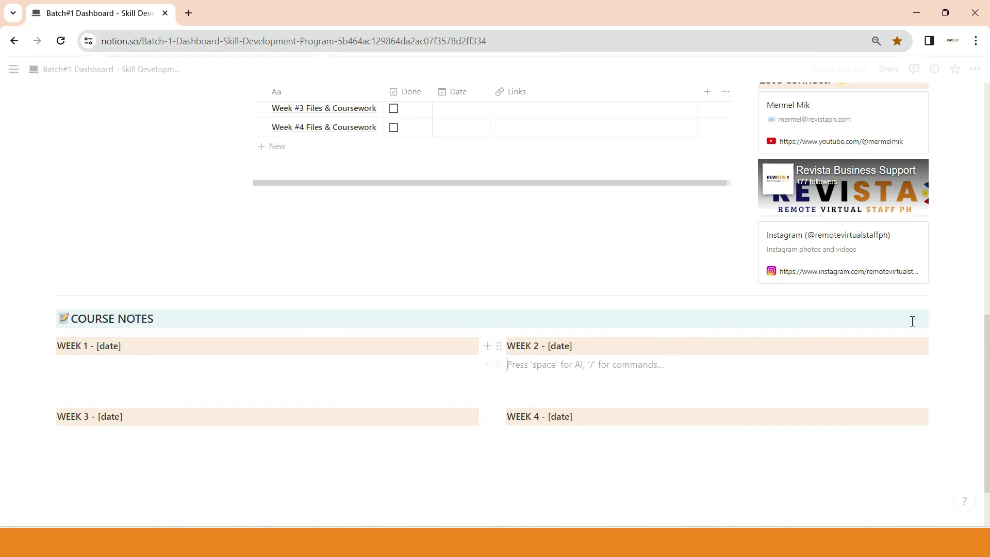
scroll(742, 338, "up", 15)
left_click(269, 45)
key("ctrl+c")
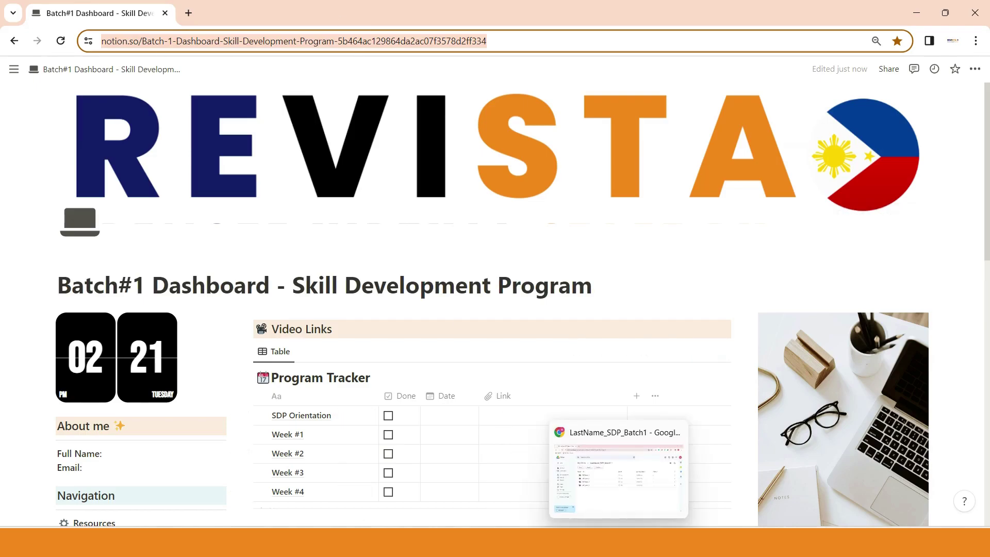
Load the copied Batch#1 Dashboard web address in the Google Drive window.
left_click(618, 543)
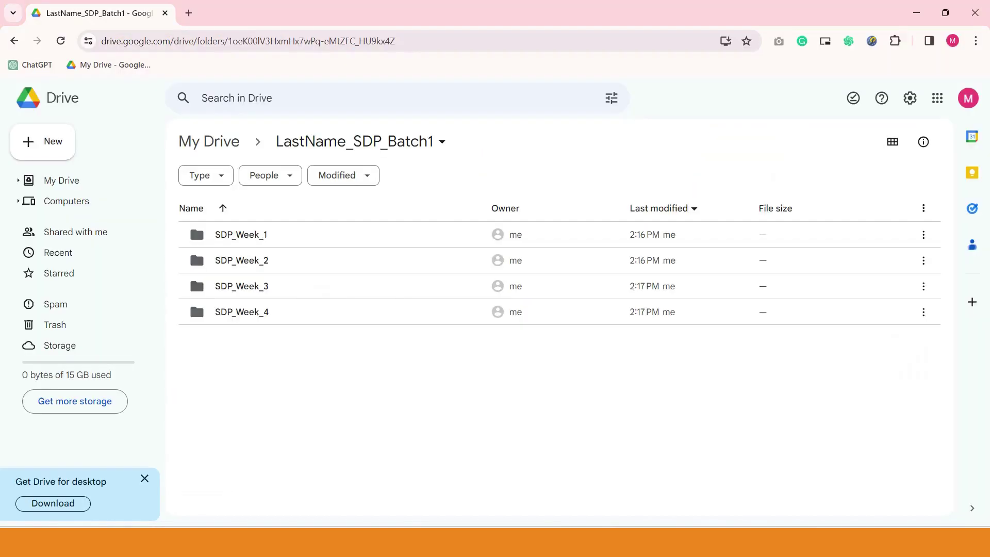
double_click(188, 12)
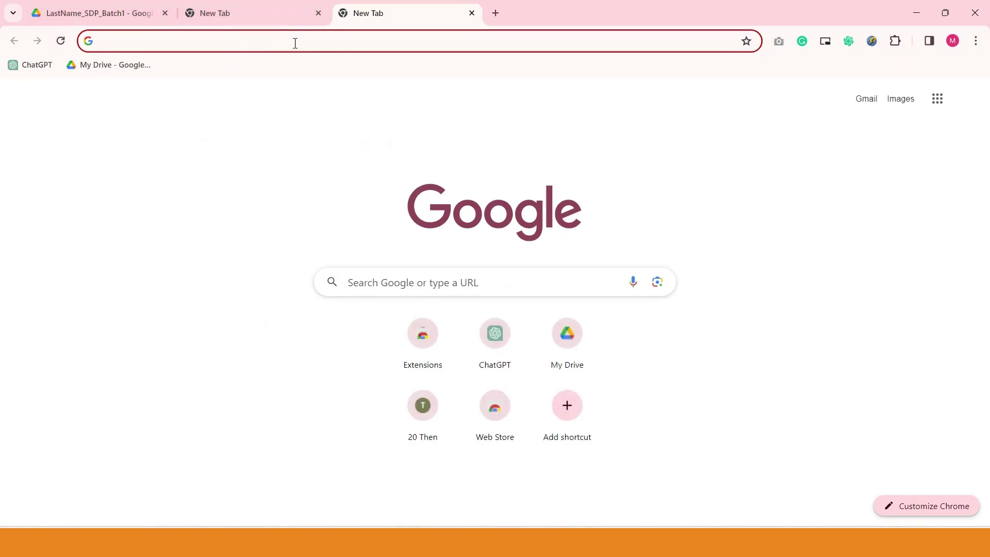
left_click(318, 13)
key("ctrl+v")
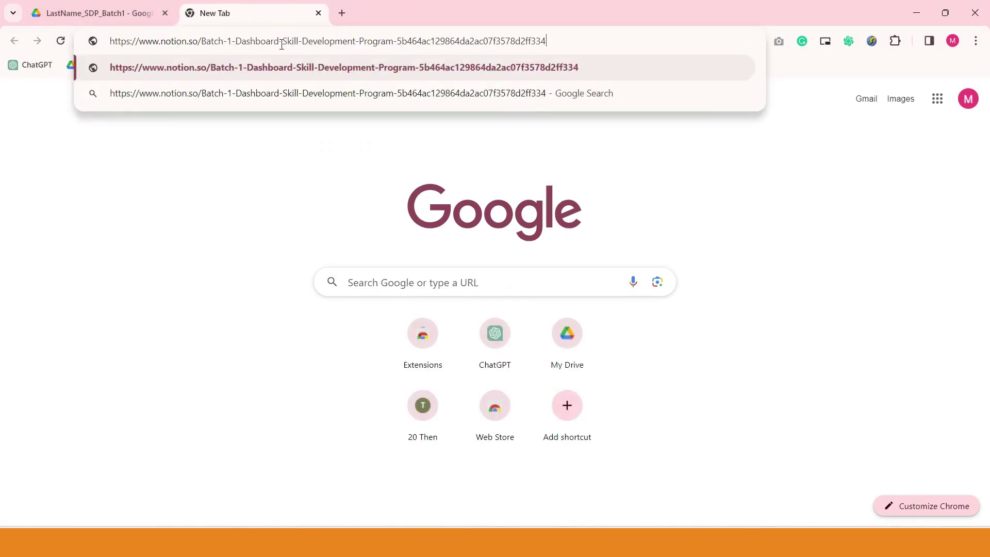
key("Return")
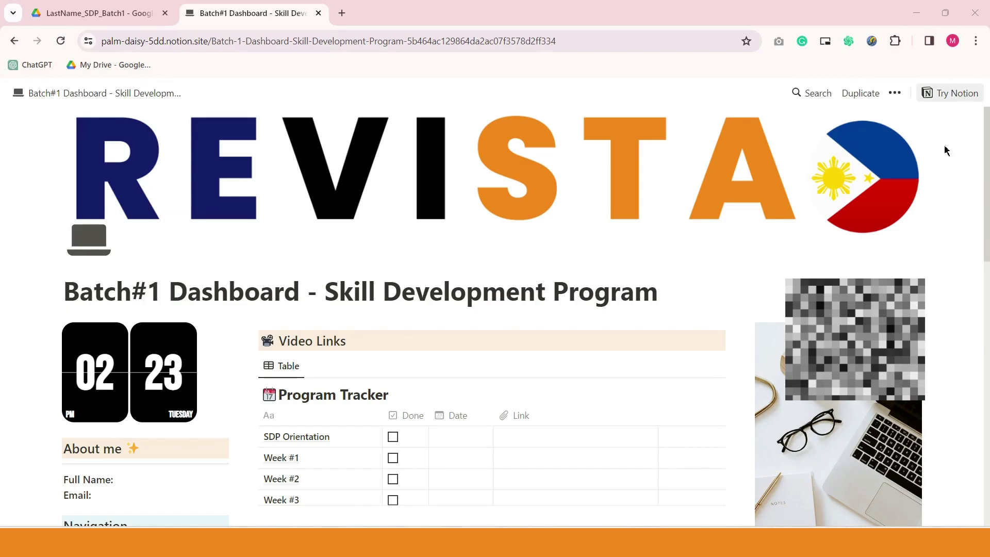
Check the signed-in browser profile, then choose to duplicate the dashboard.
left_click(952, 40)
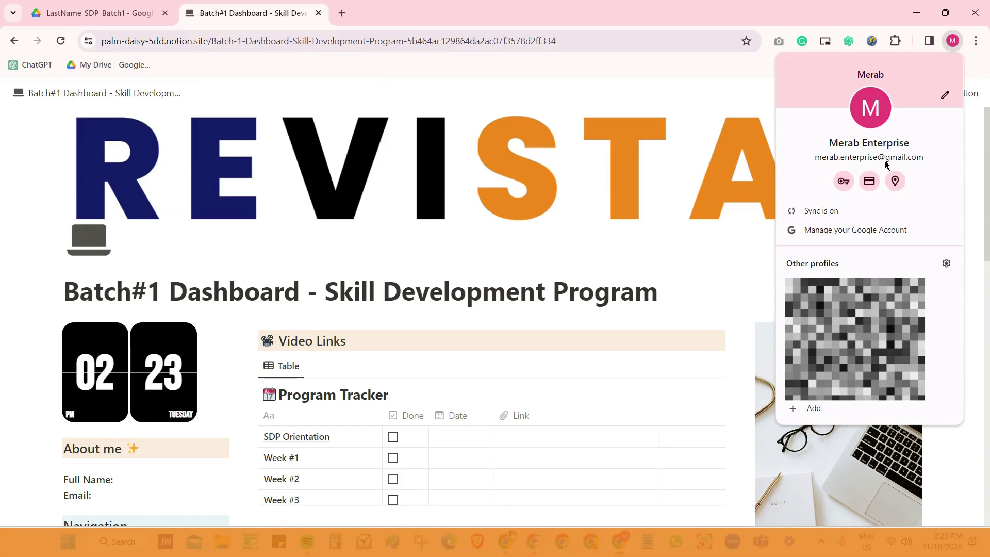
left_click(636, 84)
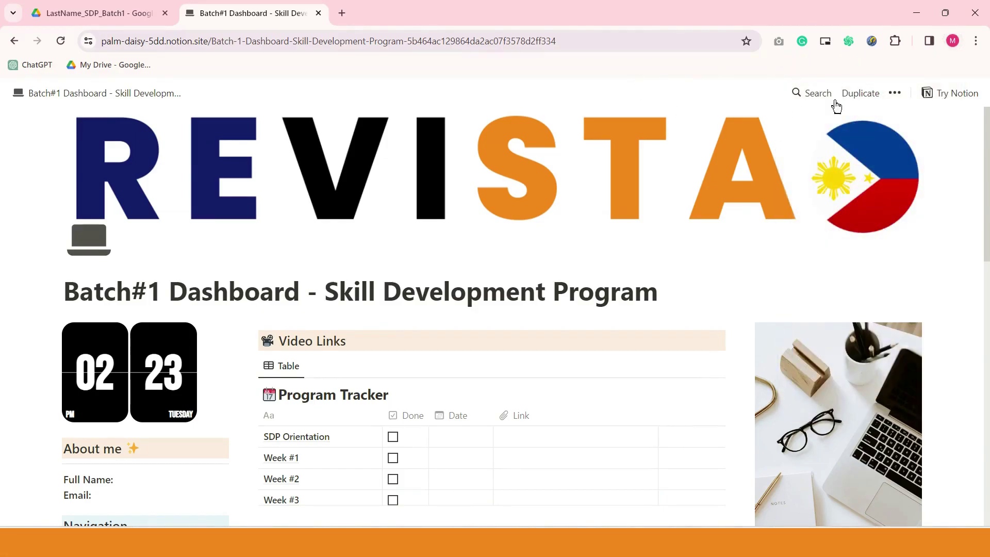
left_click(865, 101)
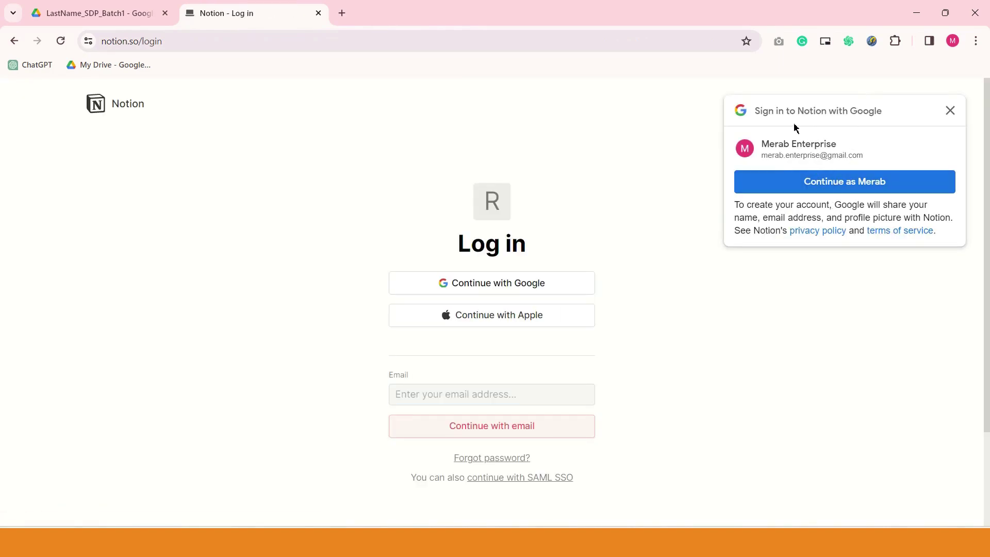
Continue with the Google account and set the Notion account to For personal use.
left_click(849, 190)
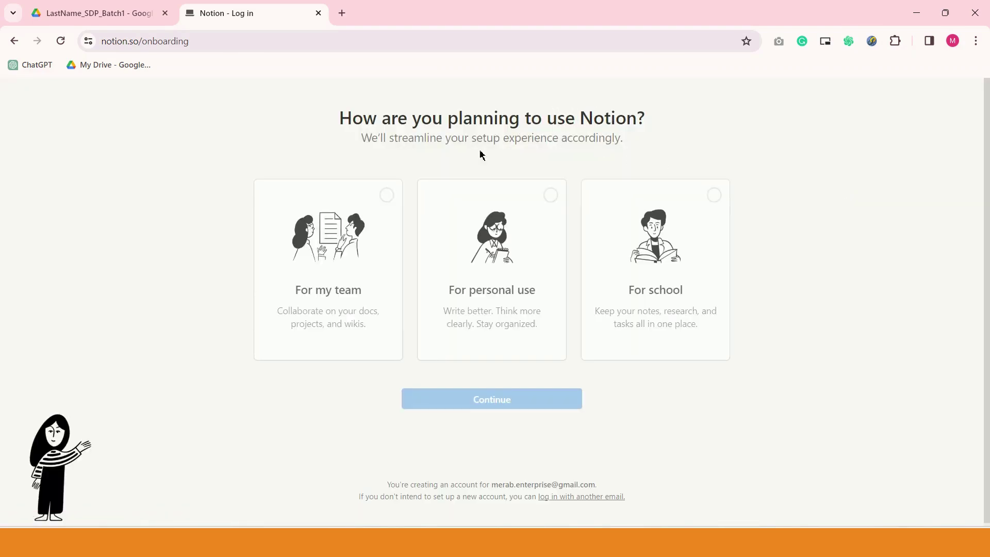
left_click(554, 202)
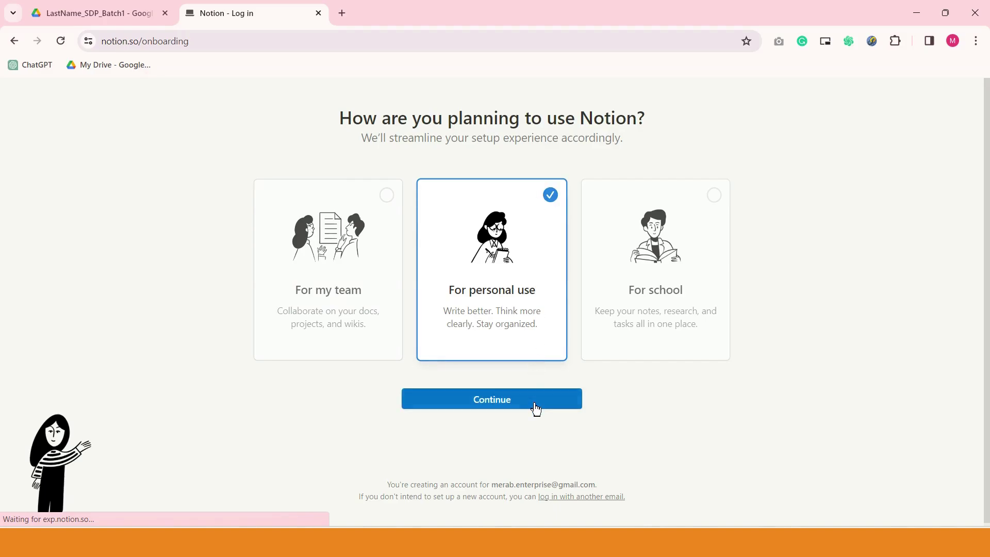
left_click(567, 399)
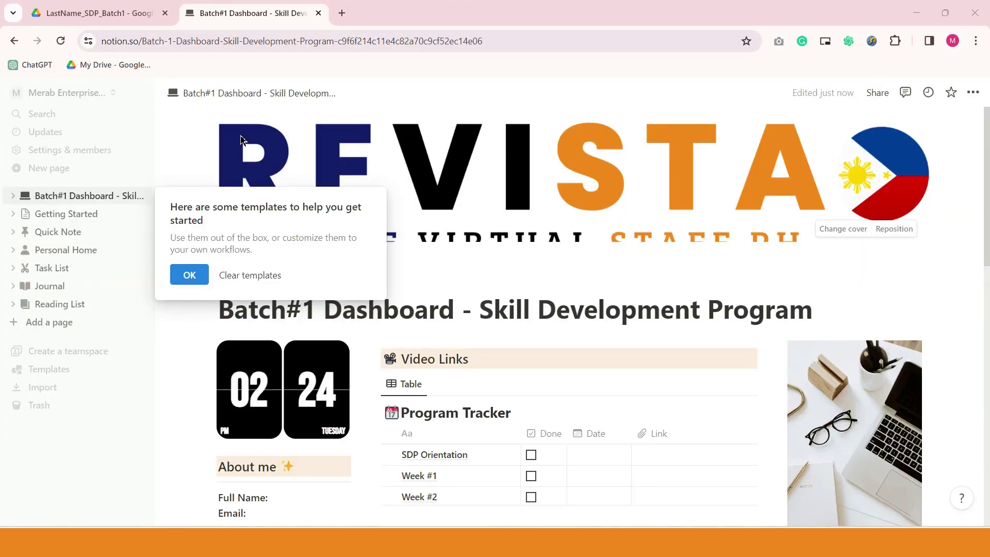
Dismiss the templates tip and bookmark the Batch#1 Dashboard page.
left_click(189, 275)
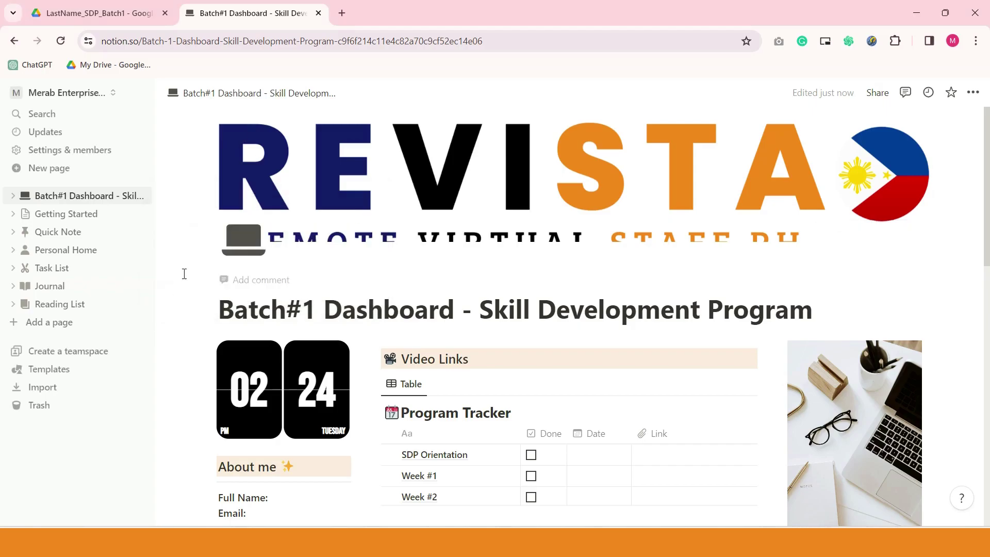
left_click(747, 41)
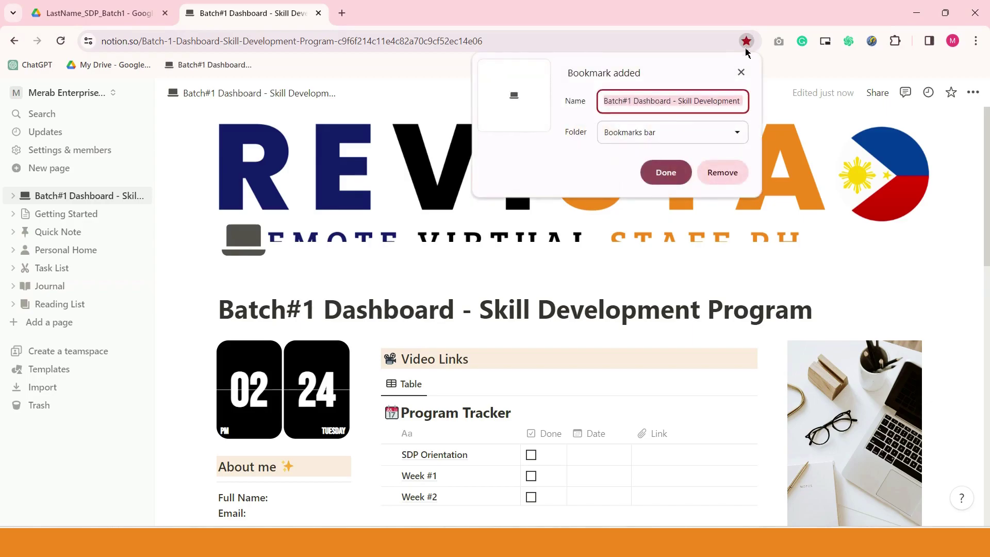
left_click(666, 172)
scroll(655, 191, "down", 6)
scroll(629, 177, "down", 5)
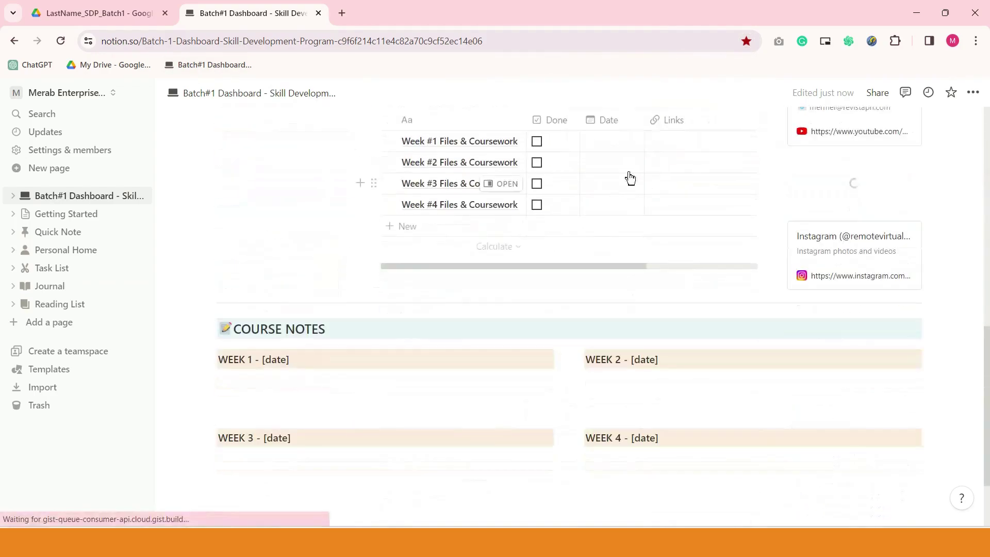
scroll(608, 299, "up", 8)
scroll(636, 372, "up", 3)
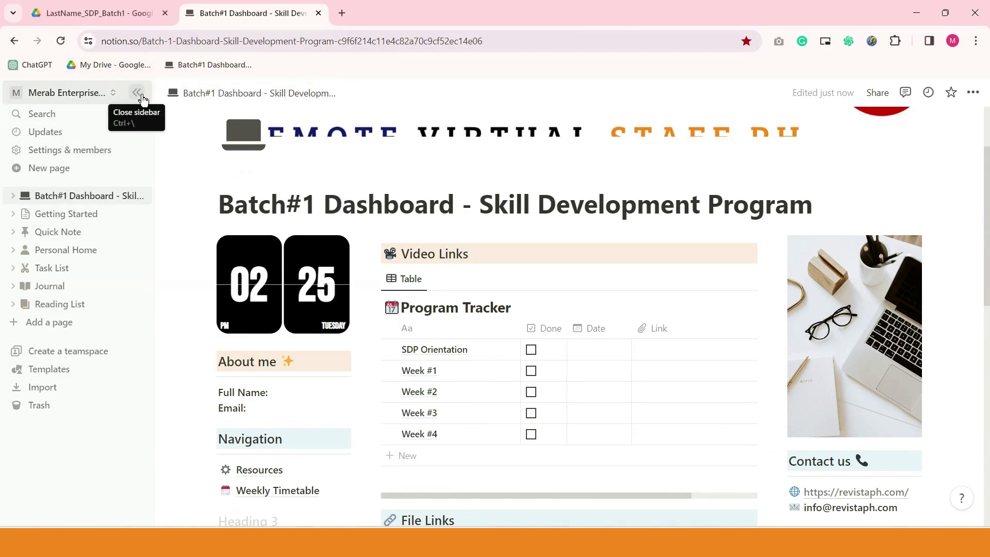
Collapse the Notion workspace sidebar with the « button.
left_click(137, 93)
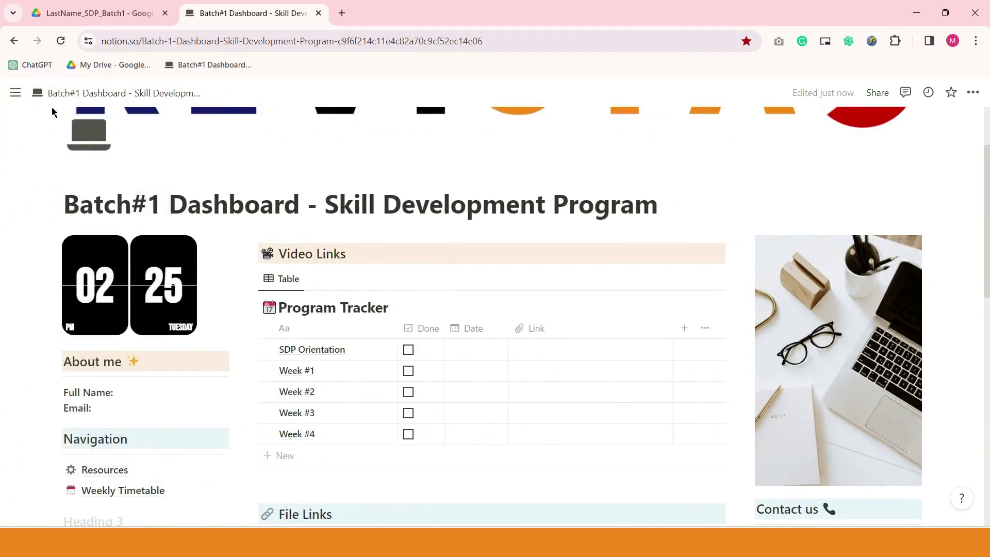
left_click(16, 95)
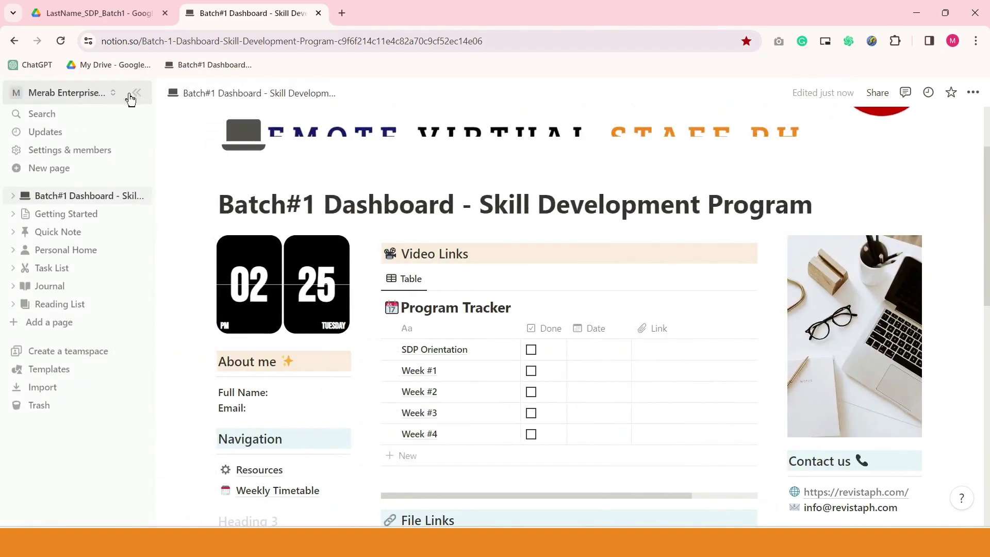
left_click(138, 93)
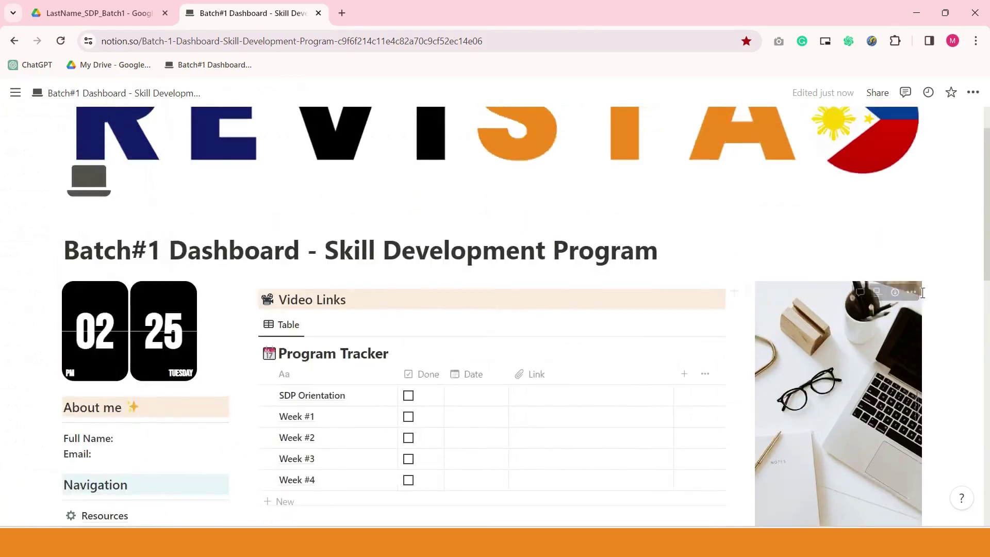
scroll(922, 292, "up", 1)
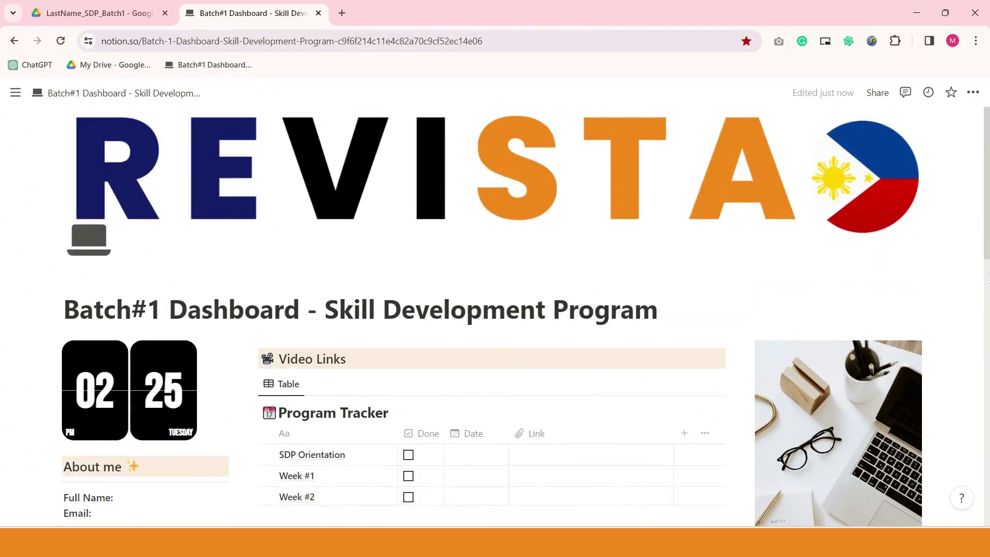
scroll(634, 274, "down", 4)
scroll(634, 274, "up", 4)
scroll(597, 341, "down", 4)
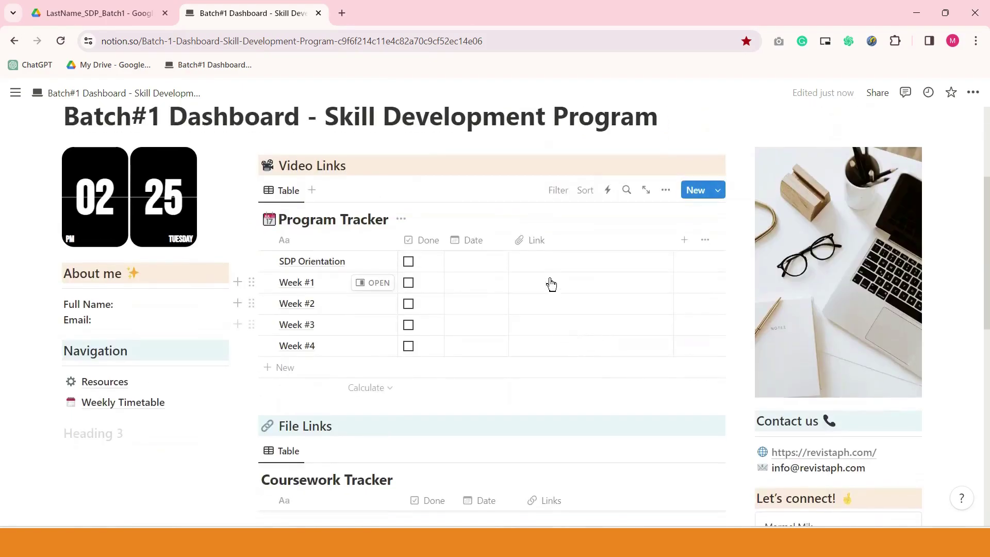
scroll(552, 265, "up", 4)
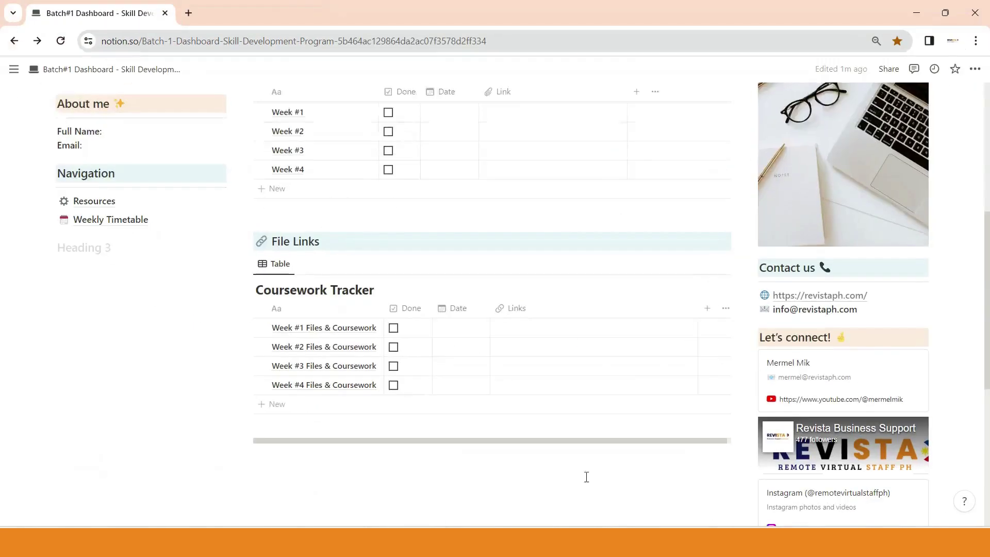
scroll(588, 300, "up", 6)
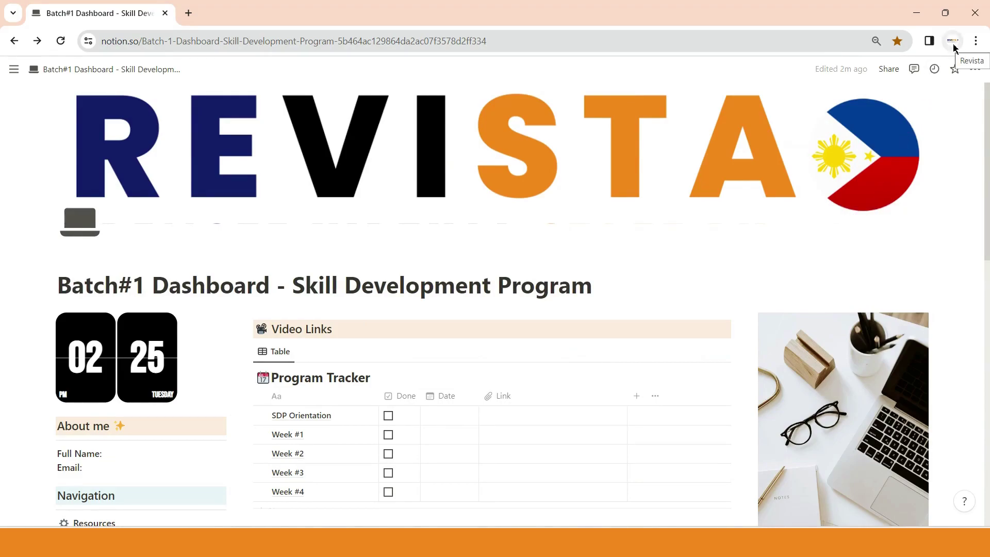
scroll(511, 417, "down", 1)
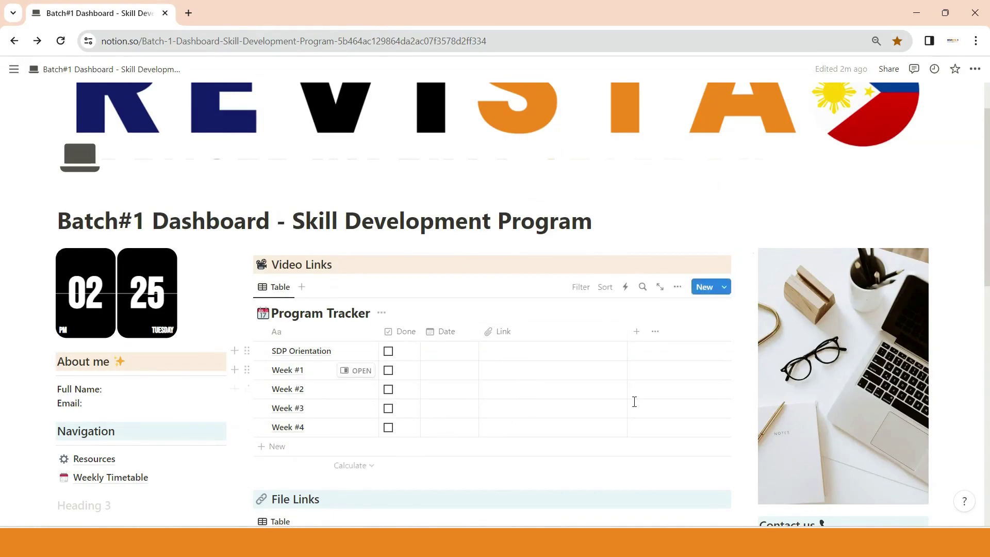
scroll(636, 393, "down", 2)
scroll(557, 466, "down", 2)
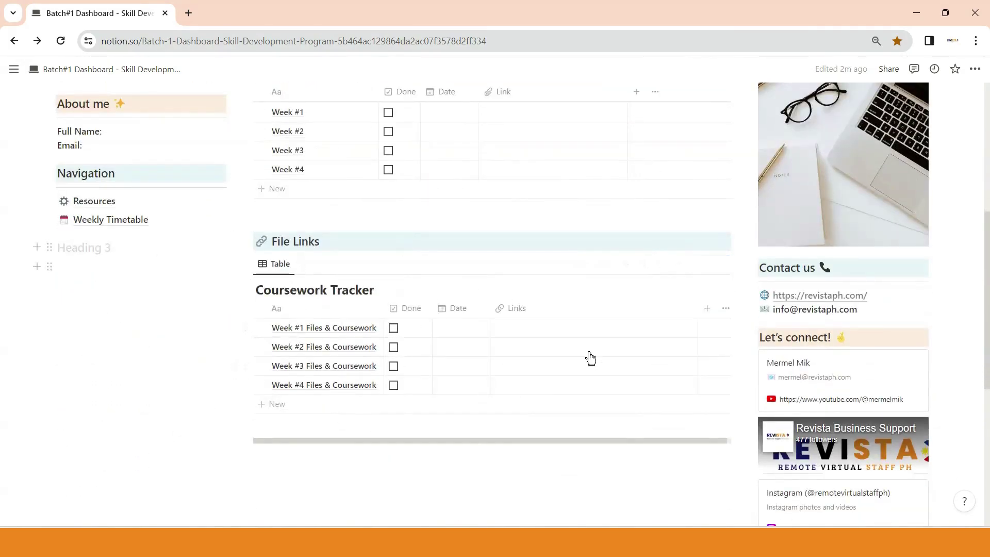
scroll(645, 457, "up", 3)
scroll(645, 466, "up", 3)
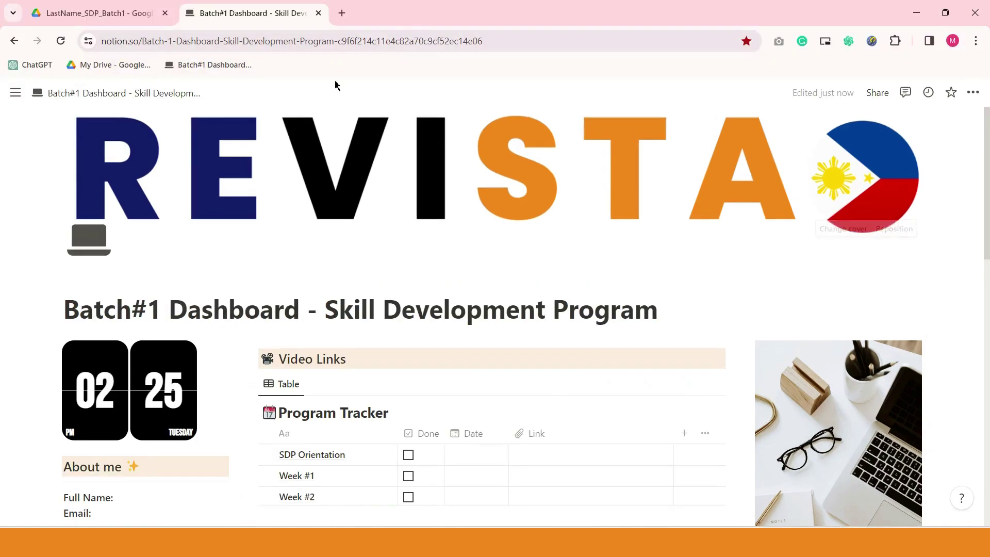
left_click(16, 94)
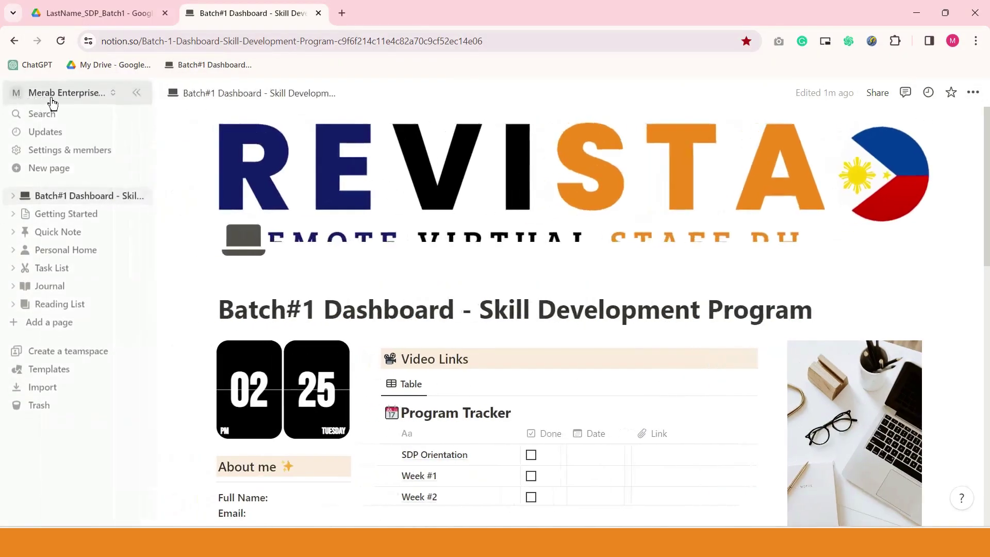
left_click(84, 99)
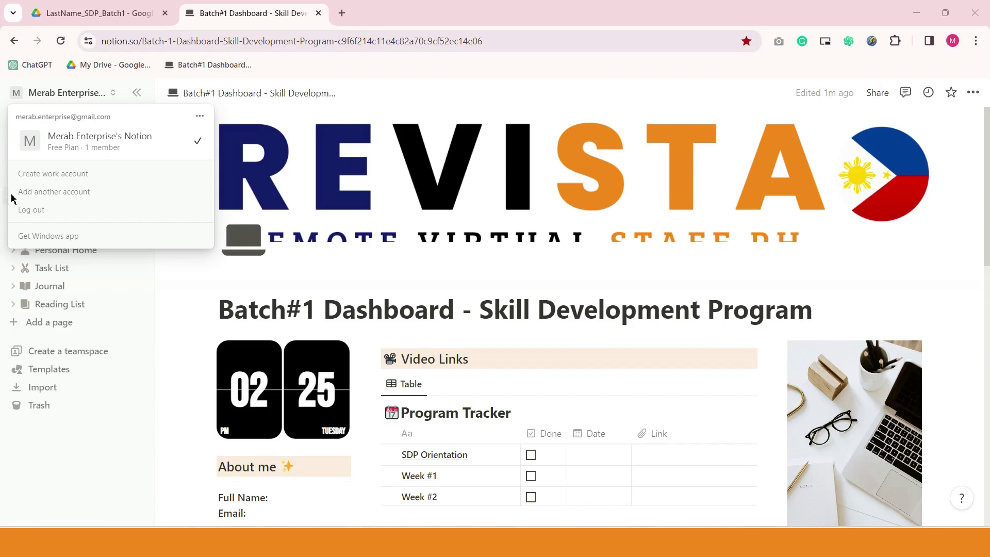
left_click(177, 328)
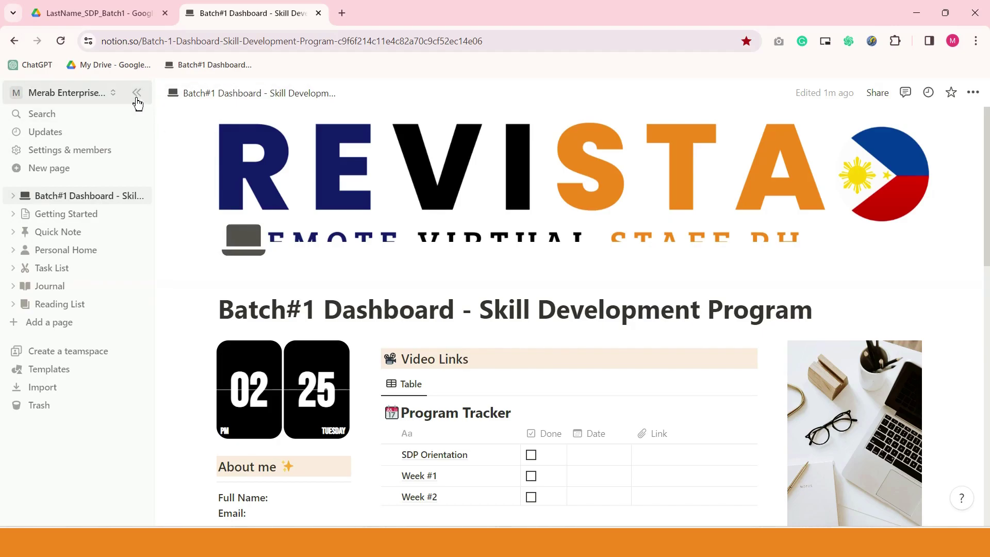
left_click(136, 94)
scroll(582, 316, "down", 5)
left_click(539, 198)
key("Escape")
key("Escape")
left_click(570, 458)
key("Escape")
left_click(135, 421)
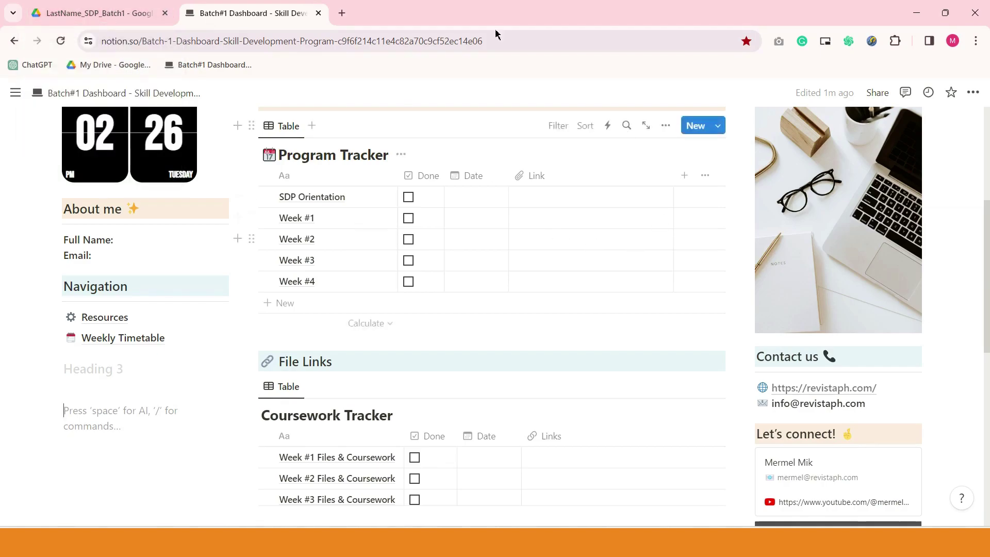
left_click(131, 12)
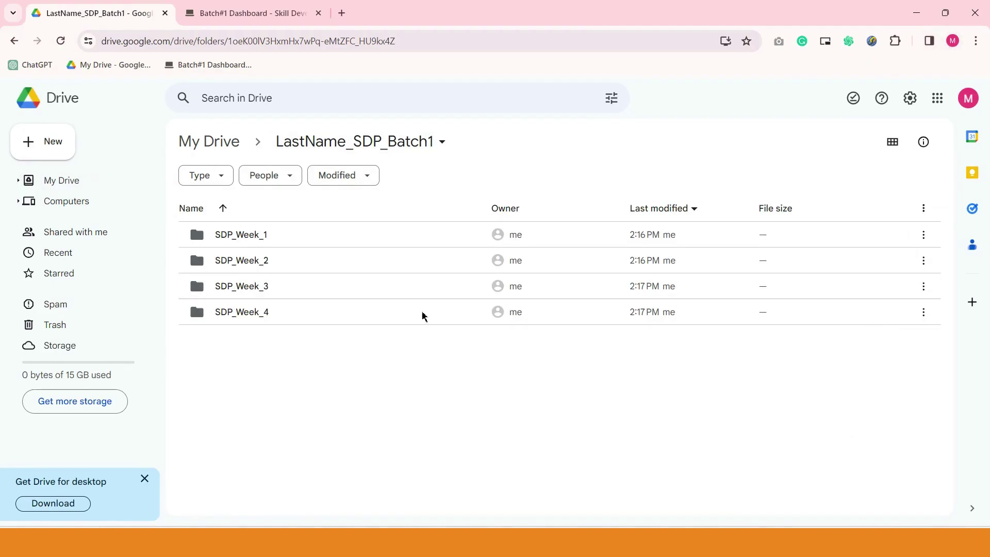
left_click(304, 13)
scroll(420, 197, "up", 4)
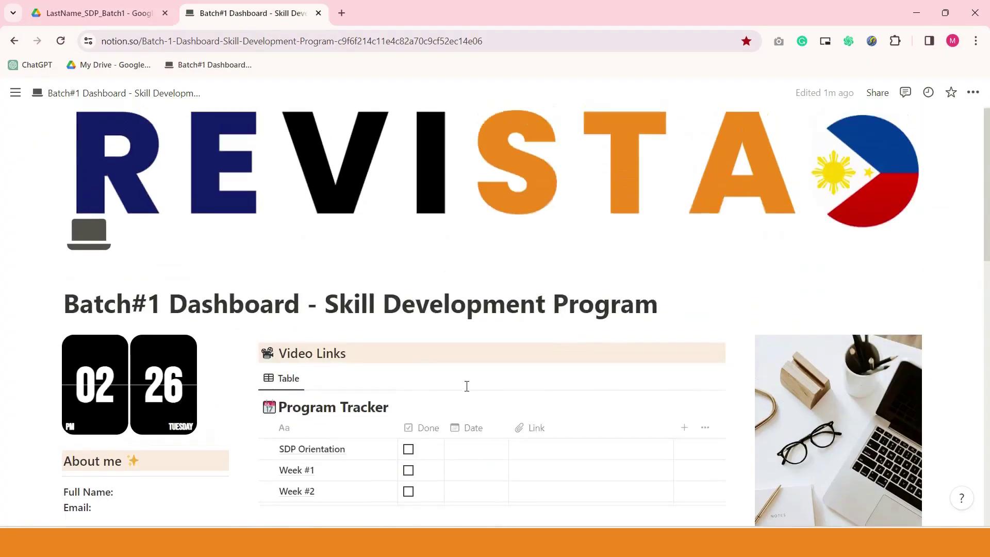
scroll(463, 441, "down", 2)
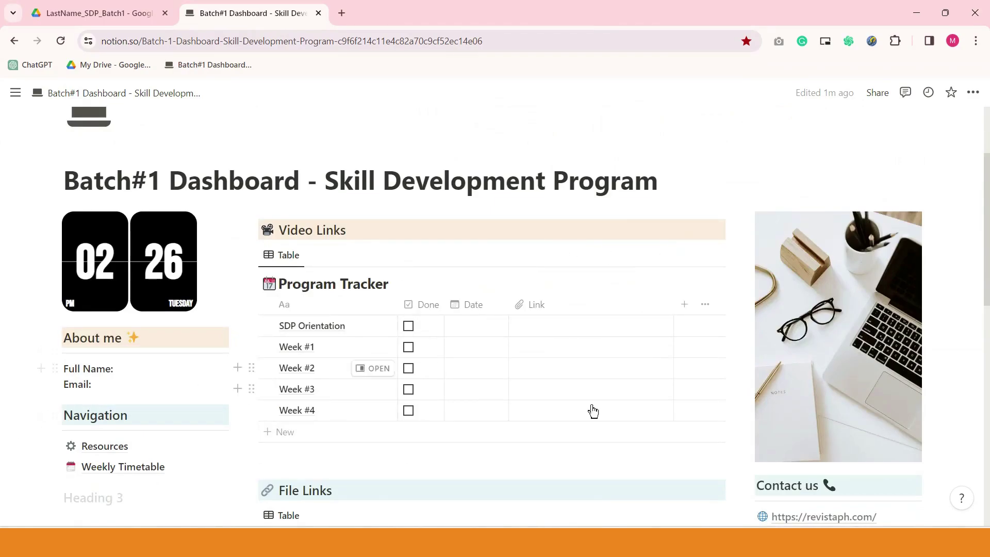
scroll(703, 458, "down", 1)
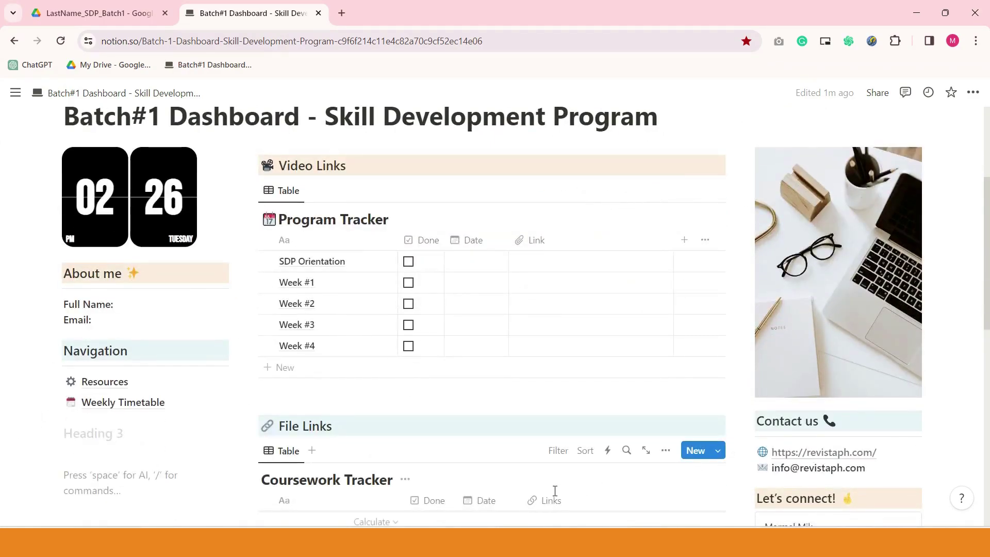